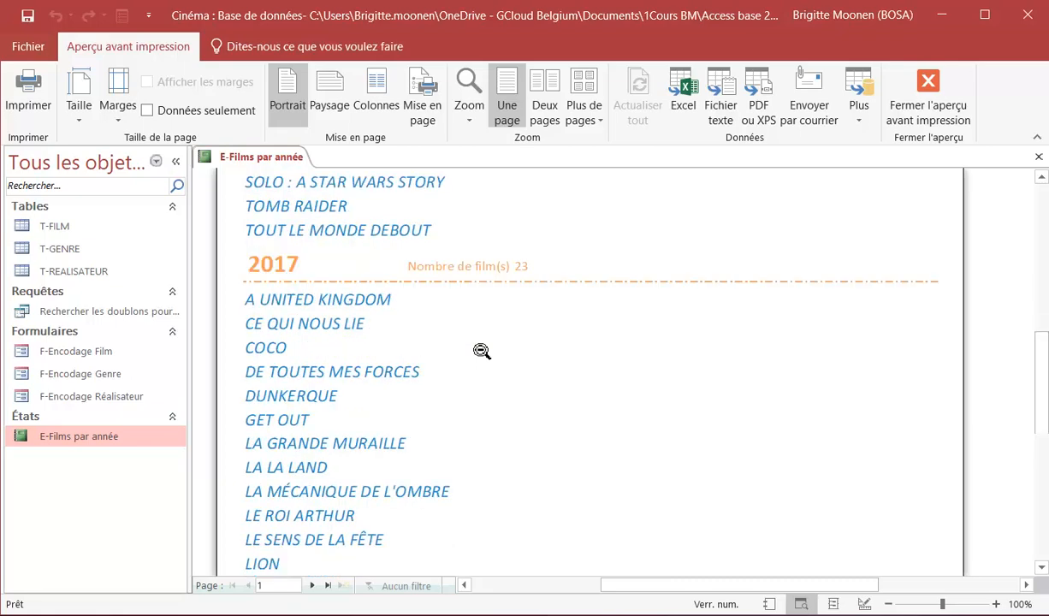
Look through pages 1 to 4 of the E-Films par année report preview, in full-page view and enlarged.
left_click(495, 347)
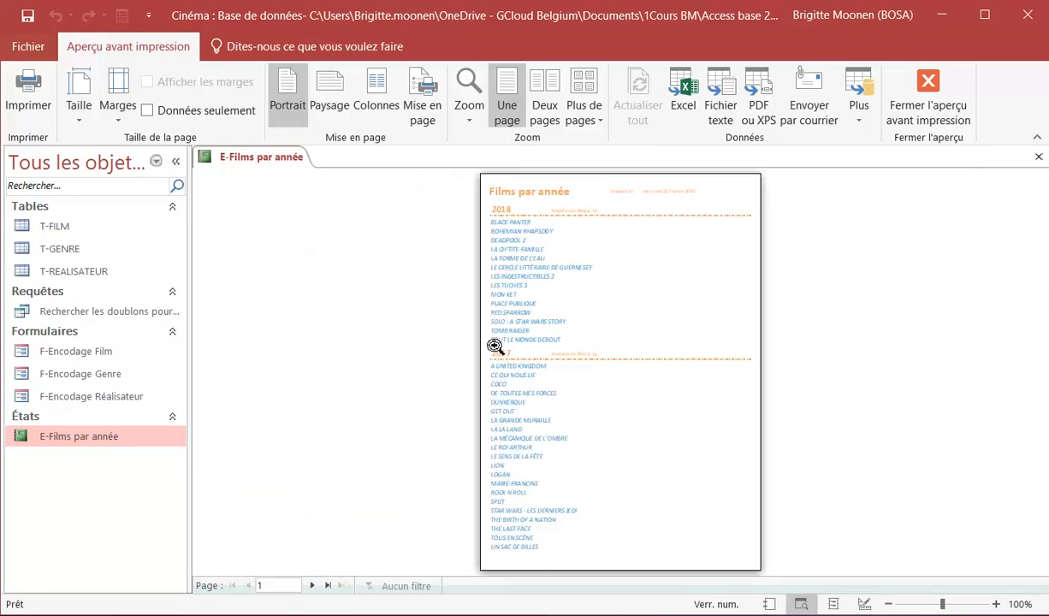
left_click(313, 587)
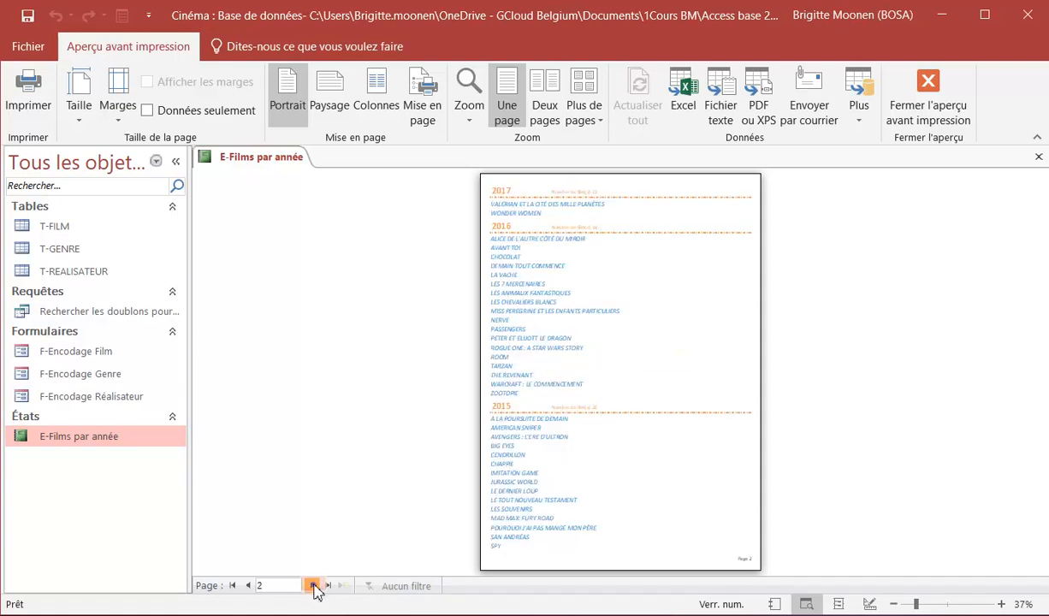
left_click(313, 587)
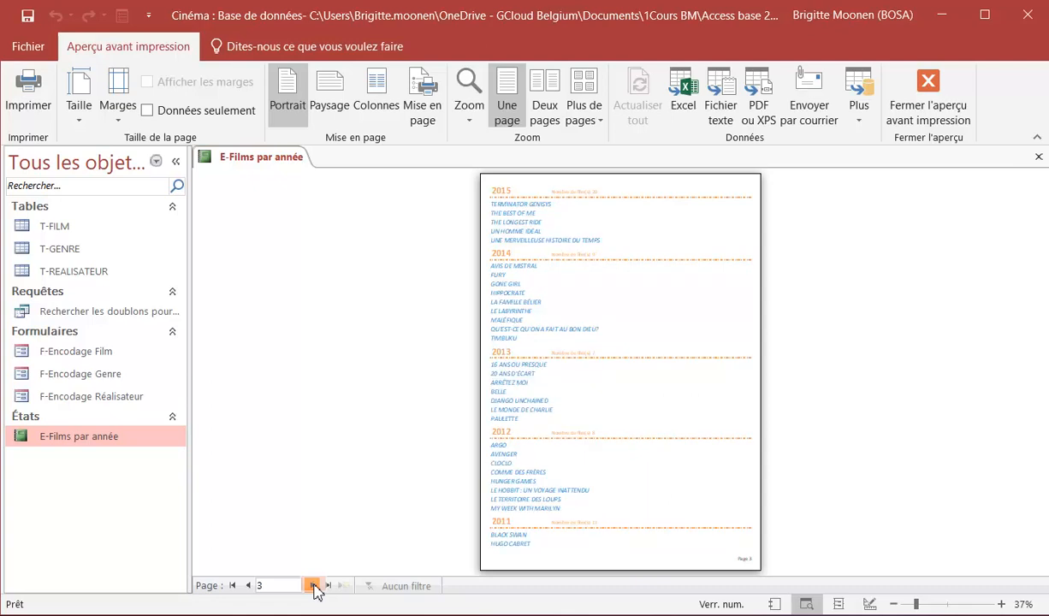
left_click(313, 587)
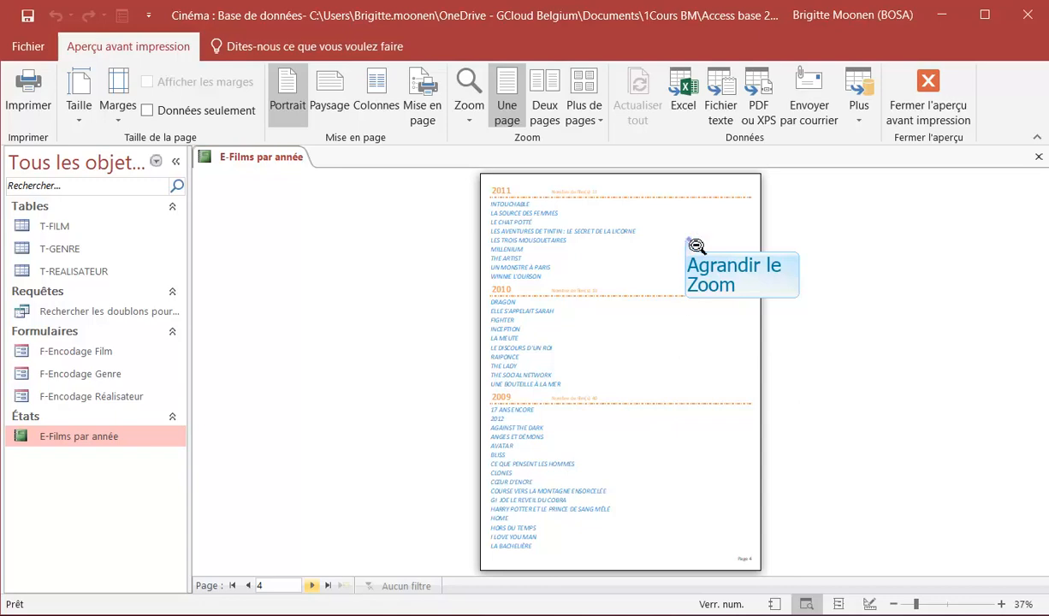
left_click(667, 236)
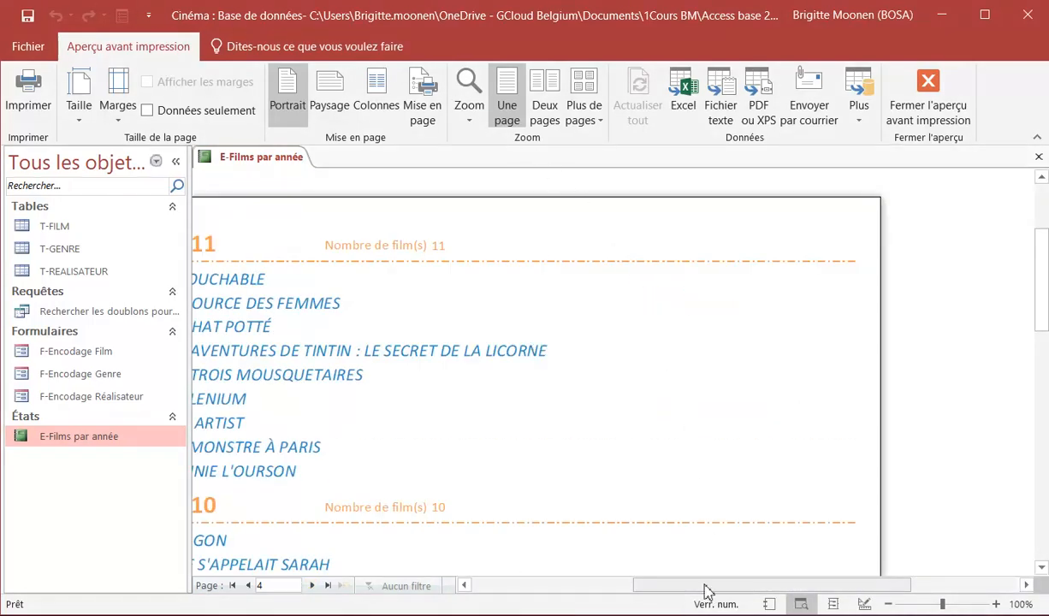
left_click_drag(707, 590, 626, 590)
scroll(626, 591, "up", 1)
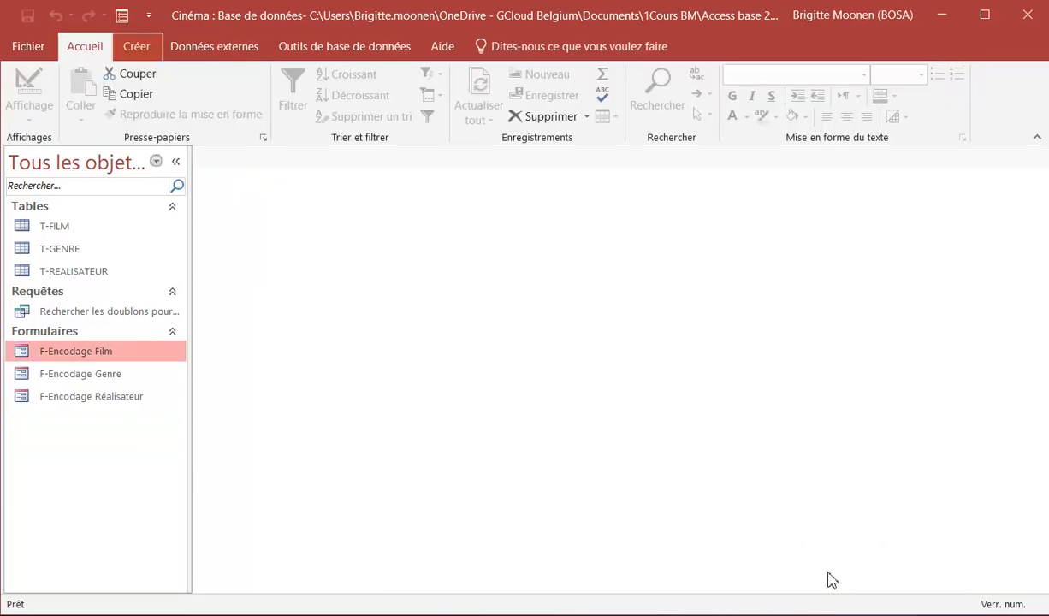
Create a blank report in Design view and set its record source to the T-FILM table.
left_click(139, 46)
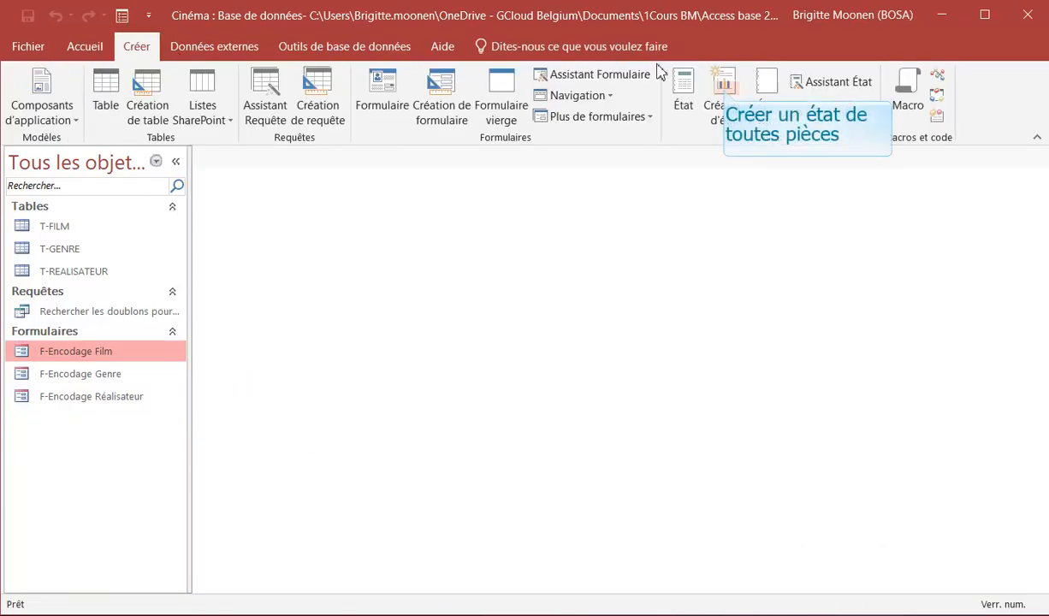
left_click(721, 86)
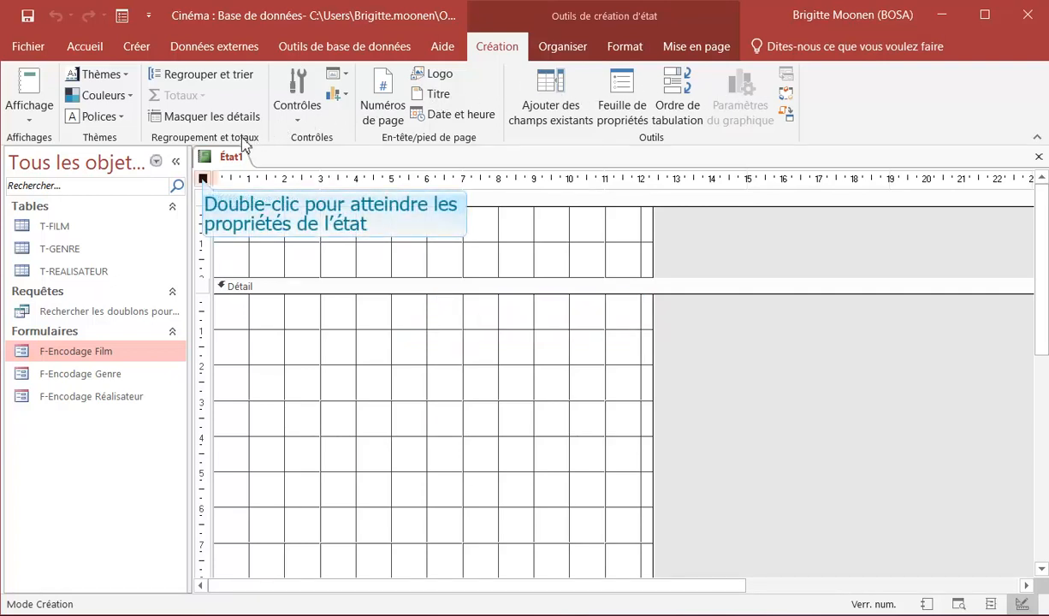
double_click(204, 178)
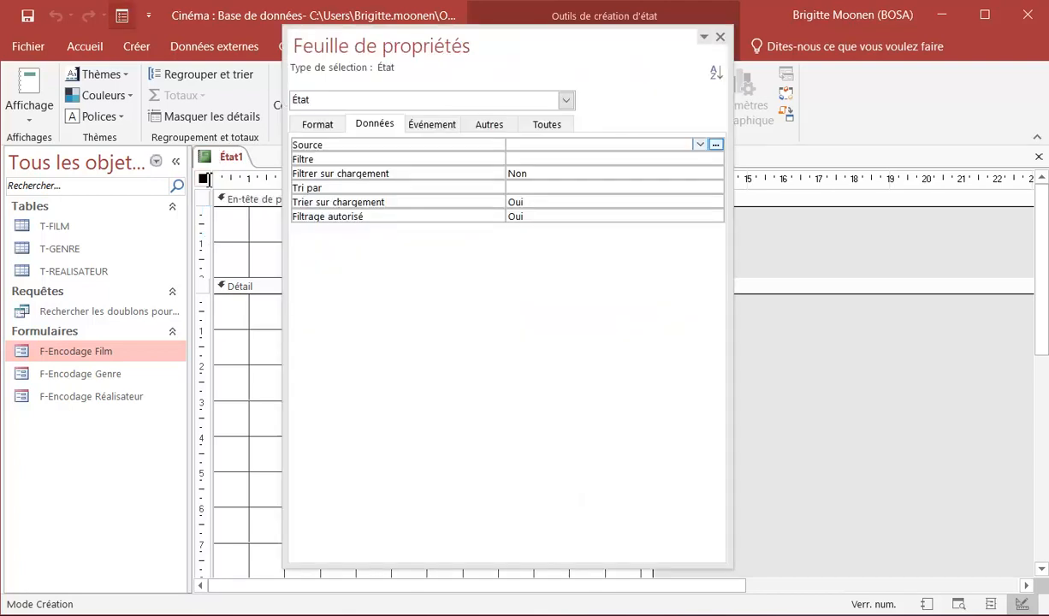
left_click(549, 145)
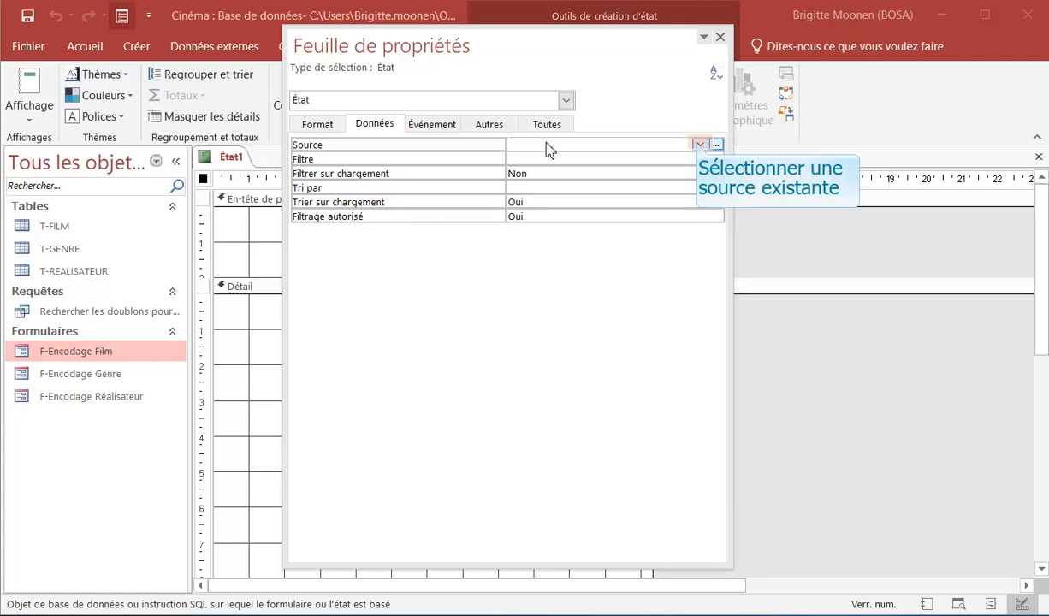
left_click(700, 146)
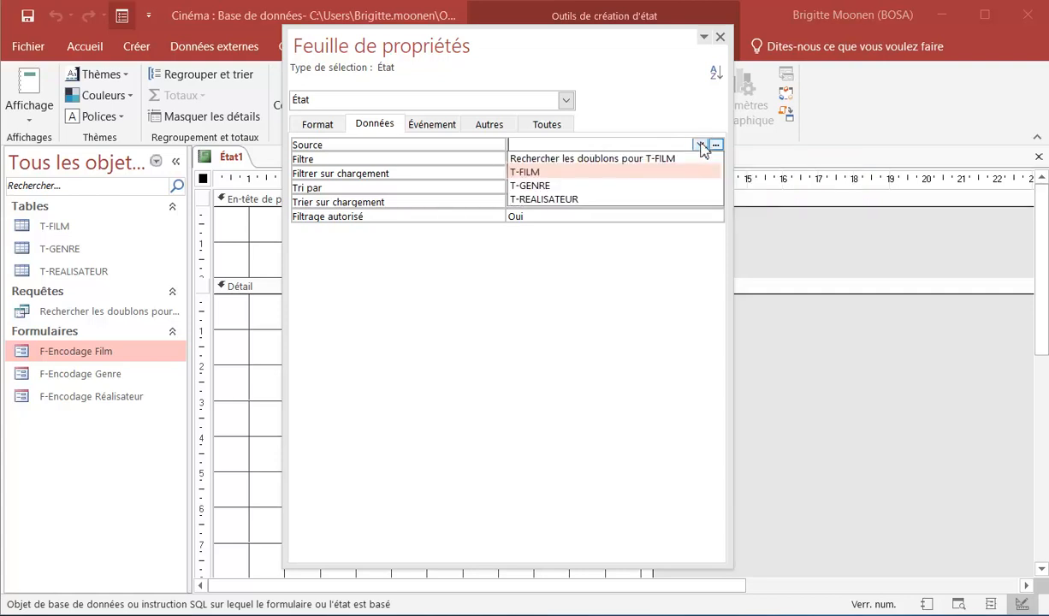
left_click(661, 173)
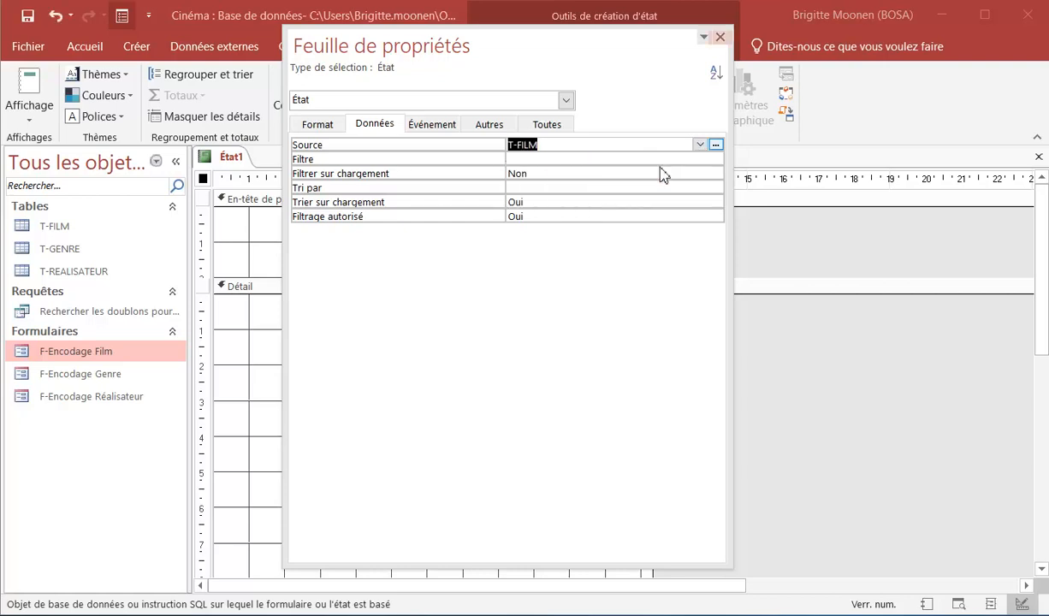
left_click(721, 39)
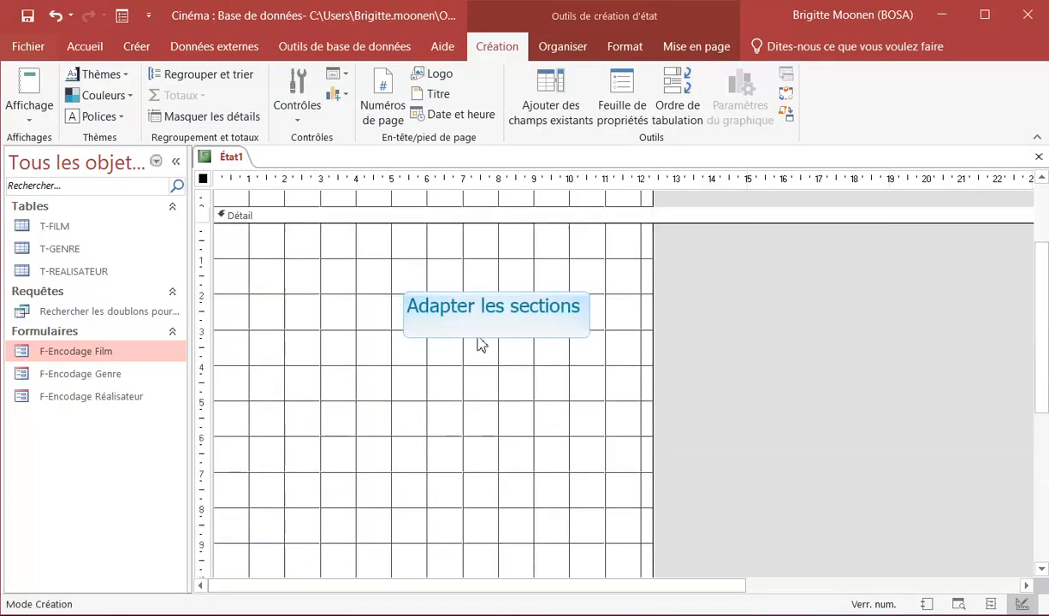
Add the report header and footer sections to the new report.
scroll(480, 342, "up", 2)
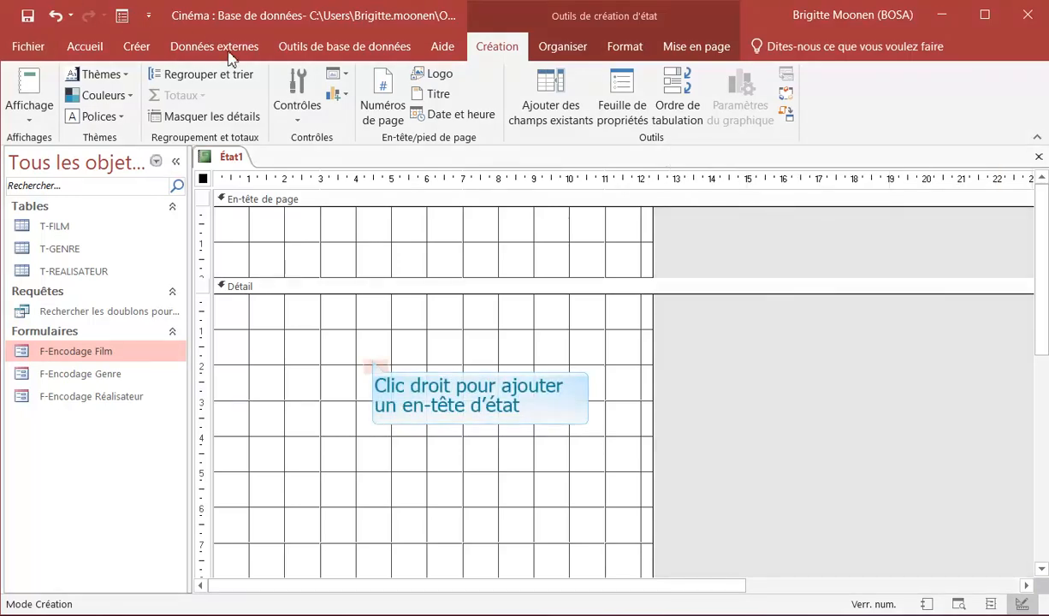
right_click(377, 373)
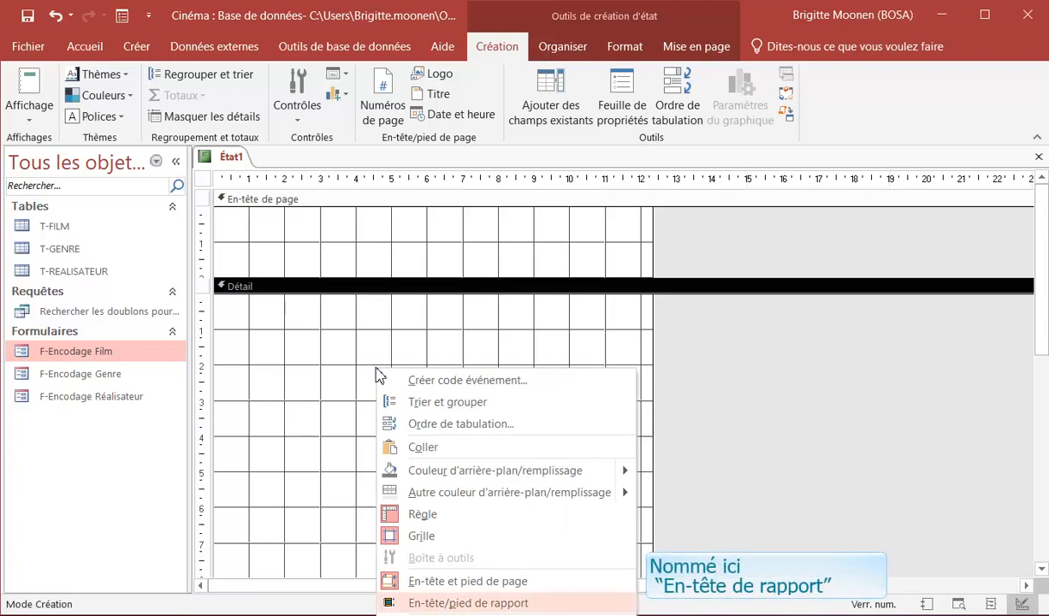
left_click(479, 603)
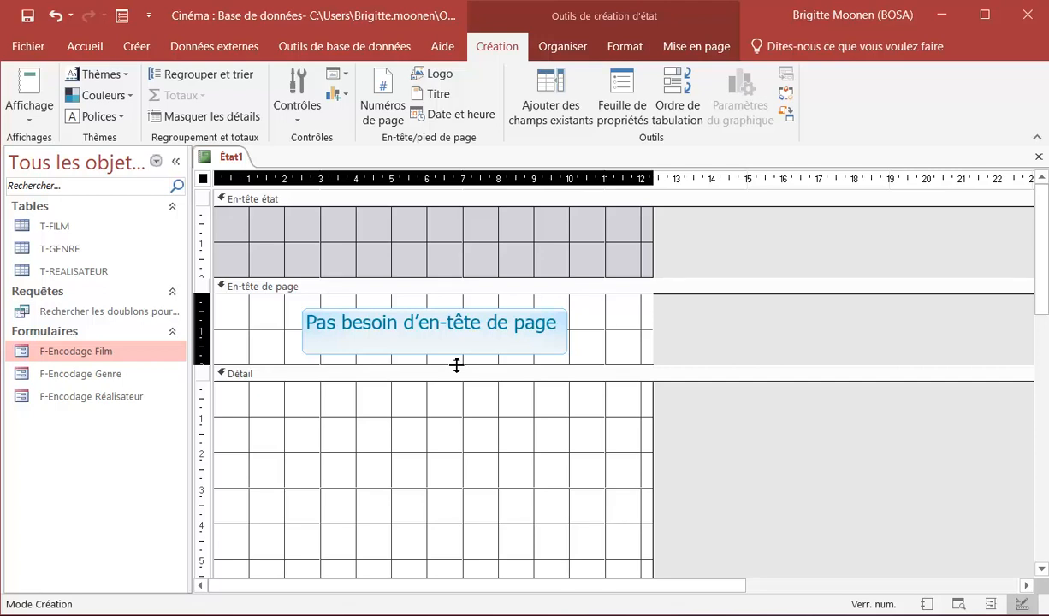
Collapse the page header and report footer sections to zero height.
left_click_drag(456, 365, 457, 291)
scroll(445, 347, "down", 10)
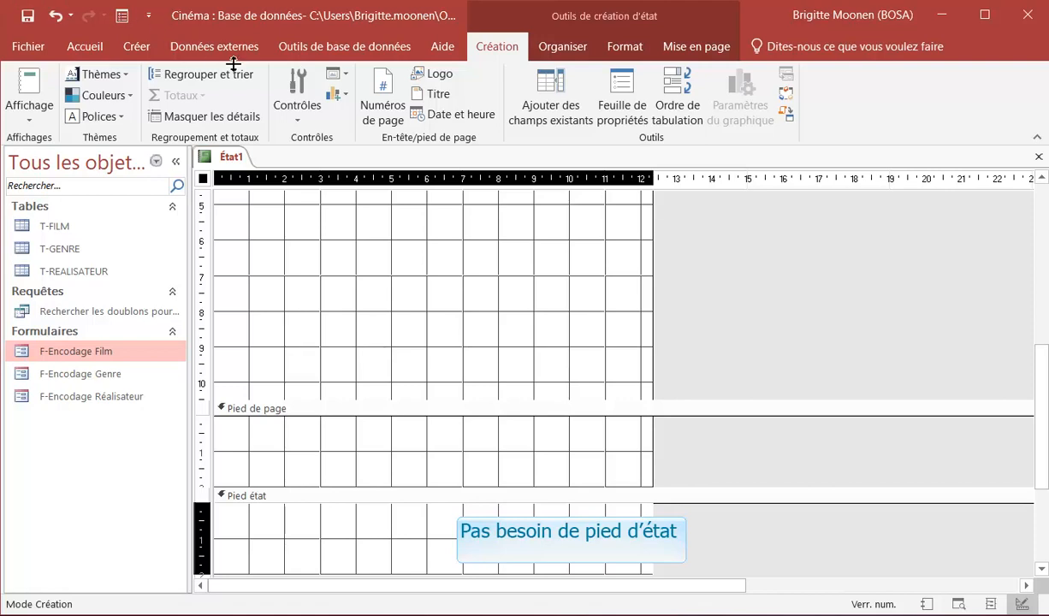
left_click_drag(420, 574, 422, 494)
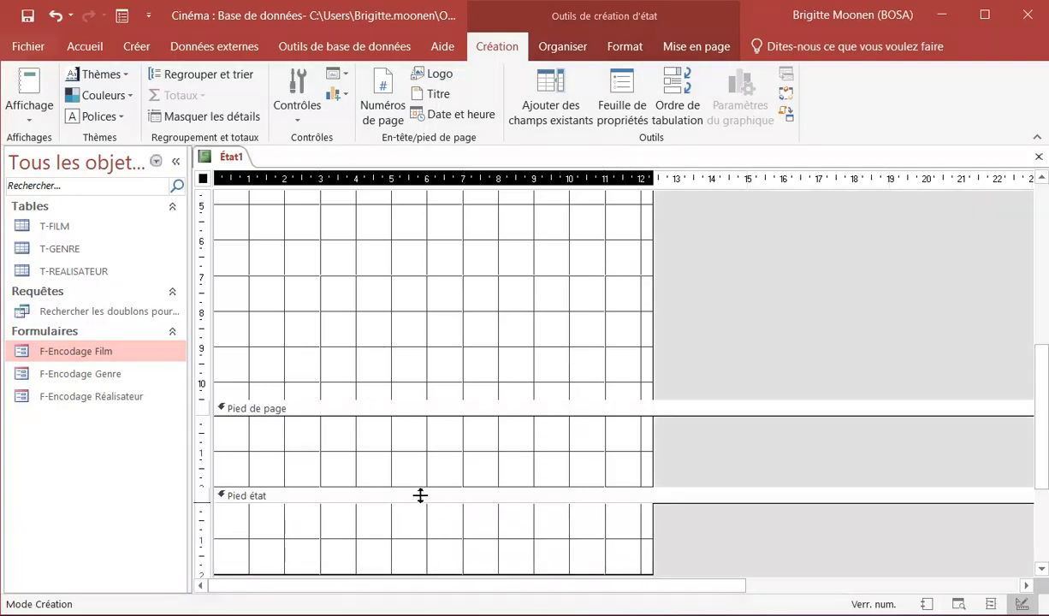
scroll(416, 441, "up", 10)
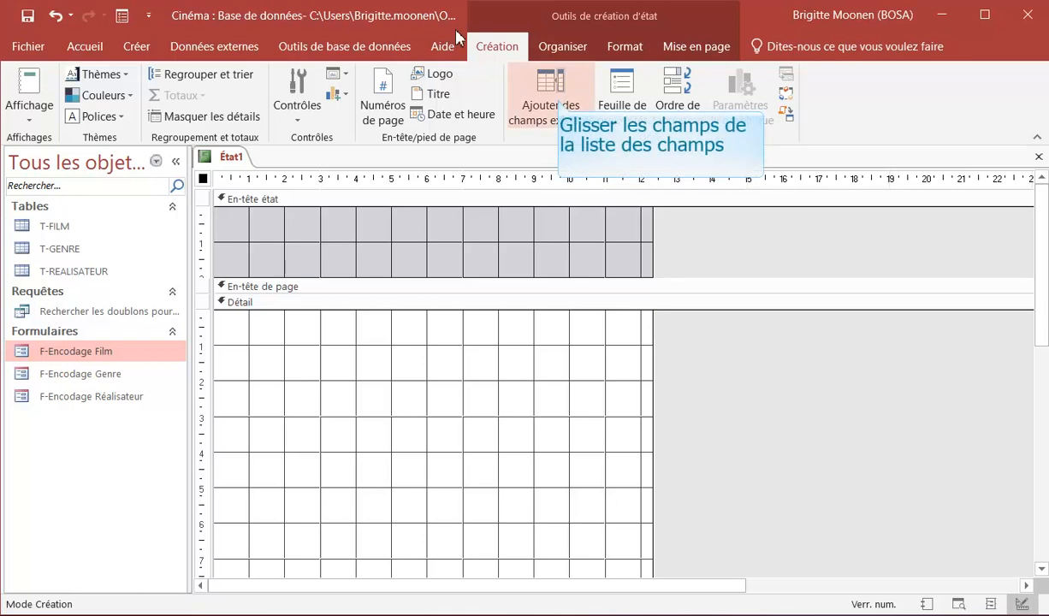
Add the existing fields AnneeF and NomF to the Detail section, with NomF below AnneeF.
left_click(564, 101)
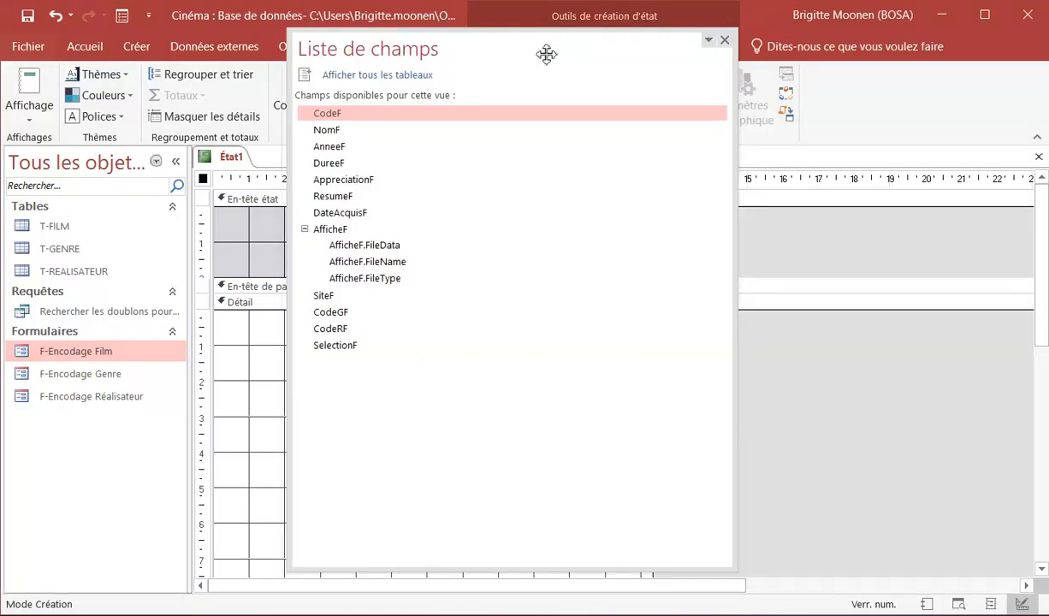
left_click_drag(546, 51, 764, 109)
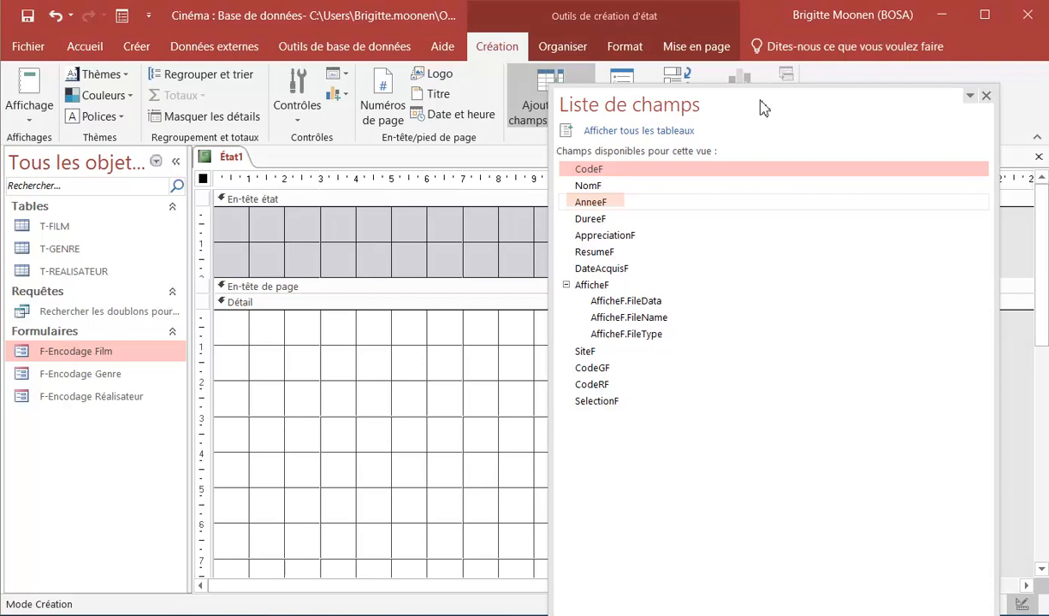
left_click(613, 207)
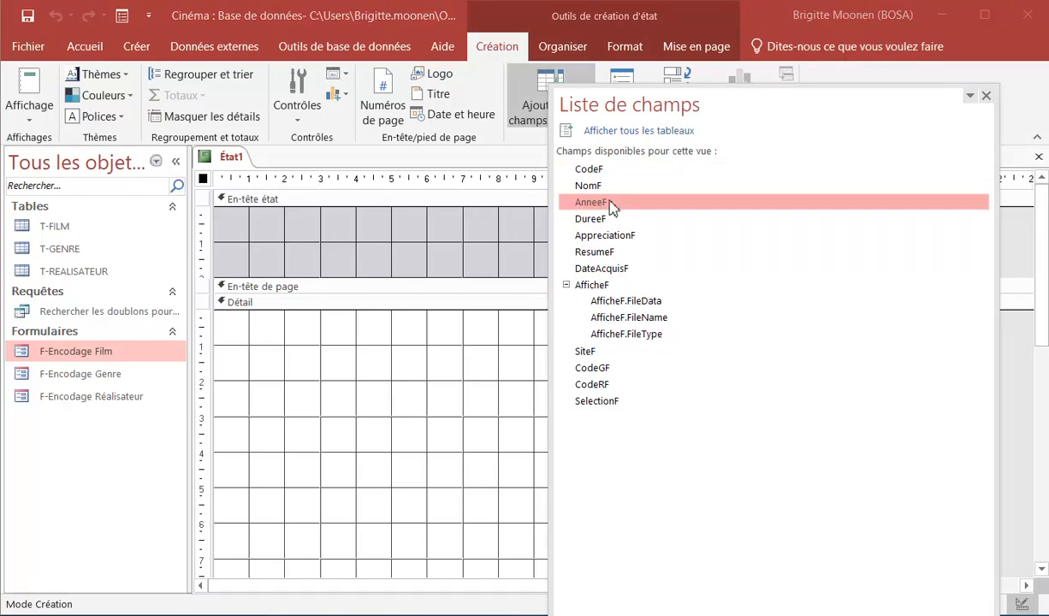
left_click_drag(578, 202, 316, 326)
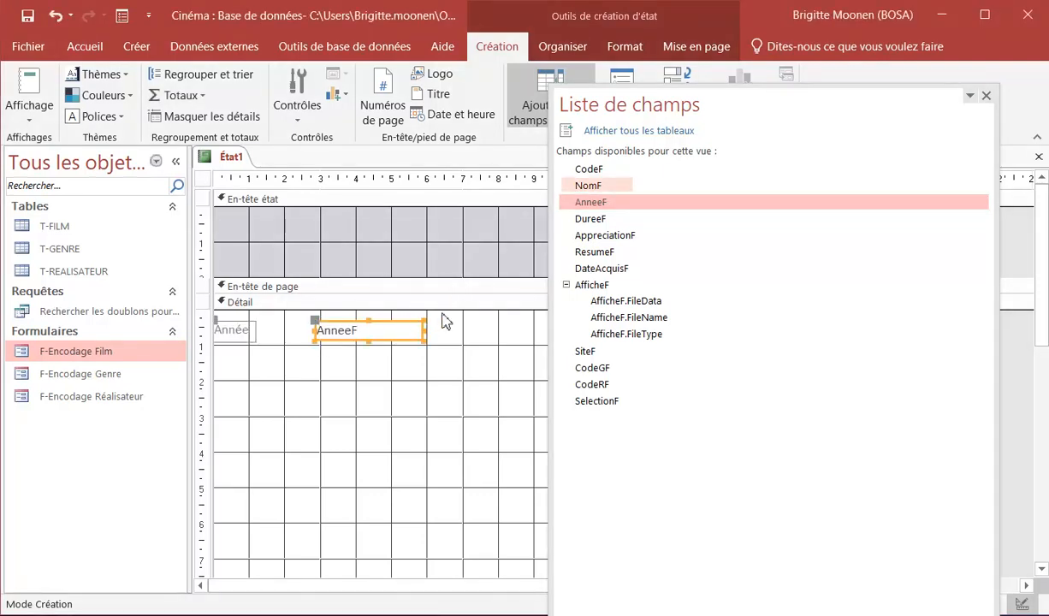
left_click(623, 190)
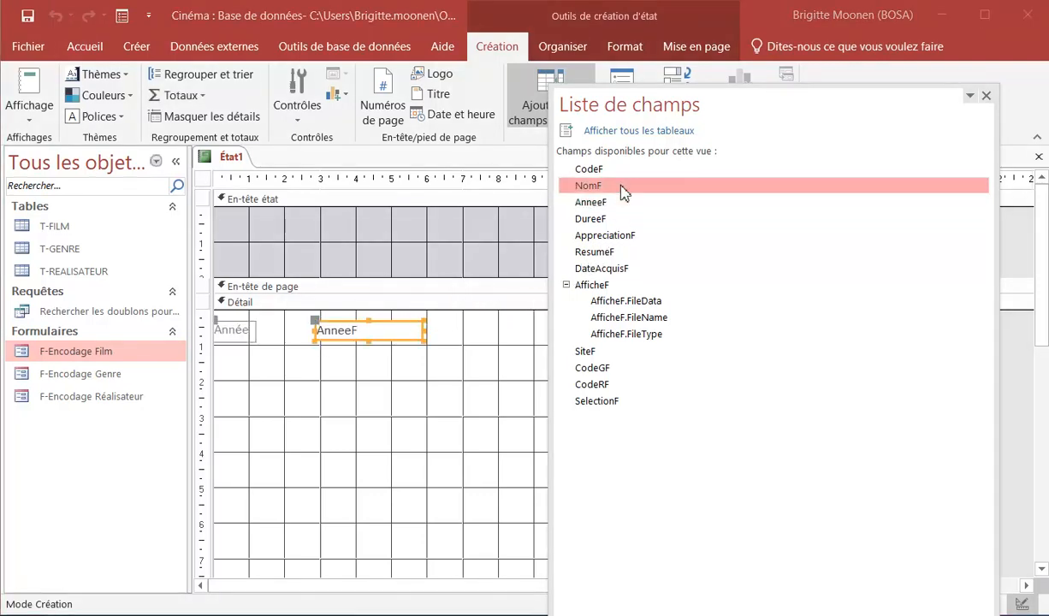
left_click_drag(618, 194, 319, 354)
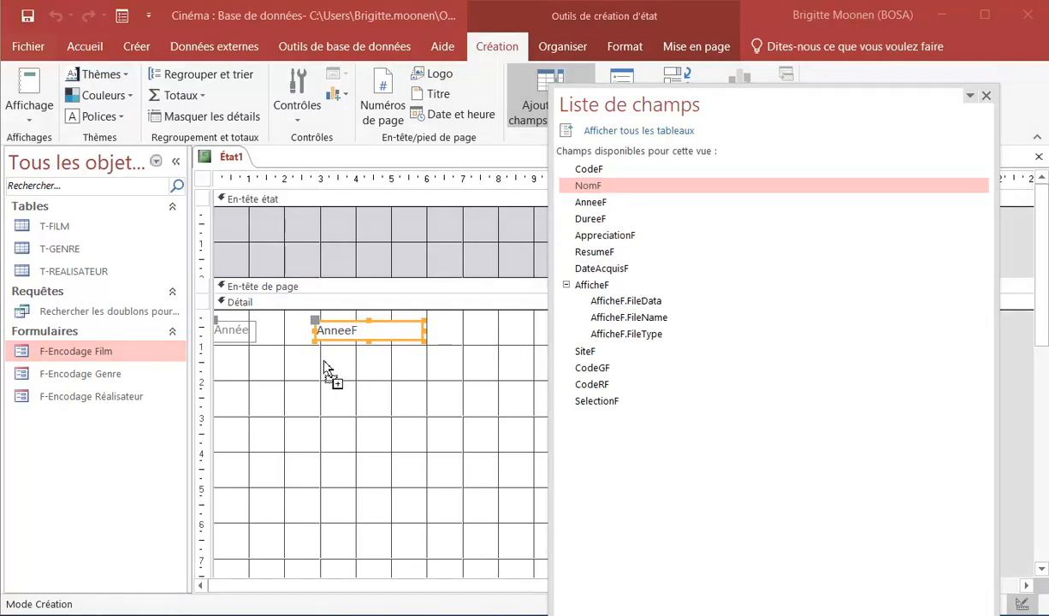
left_click(986, 95)
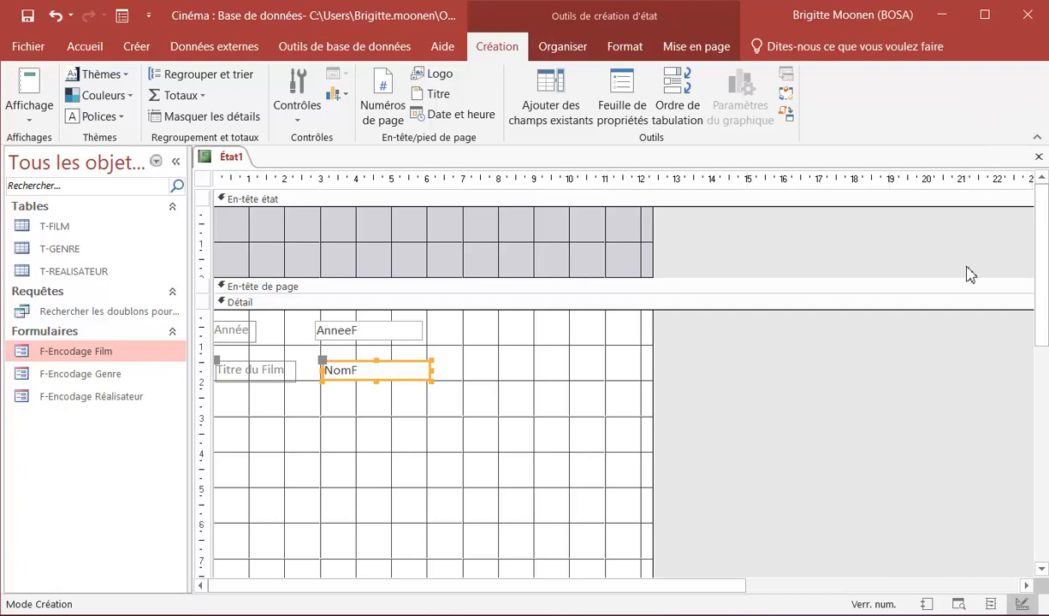
Preview the new report and examine the spacing between records on pages 1 and 2.
left_click(959, 604)
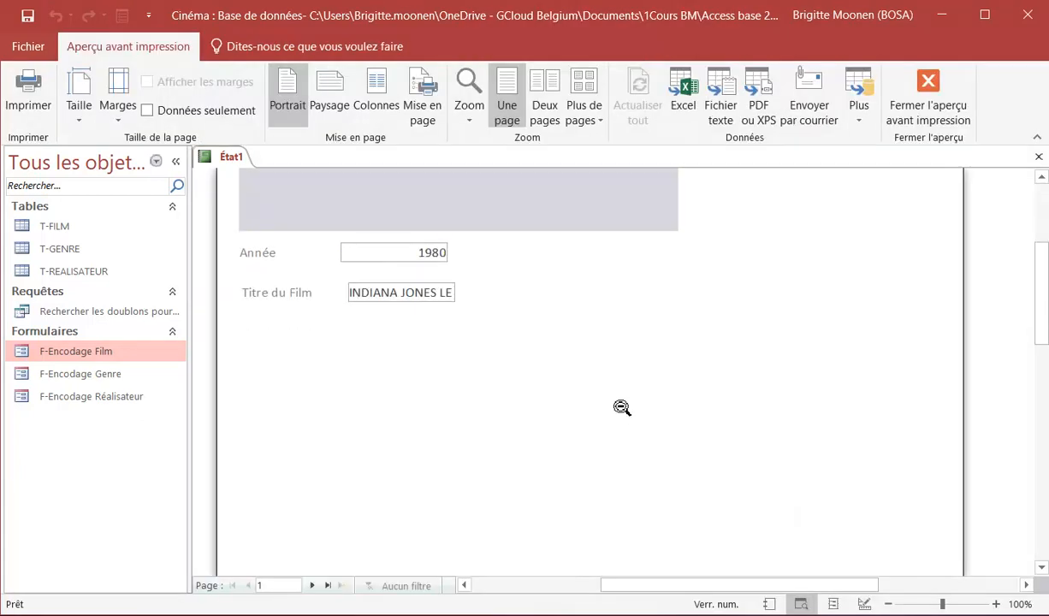
scroll(621, 407, "down", 4)
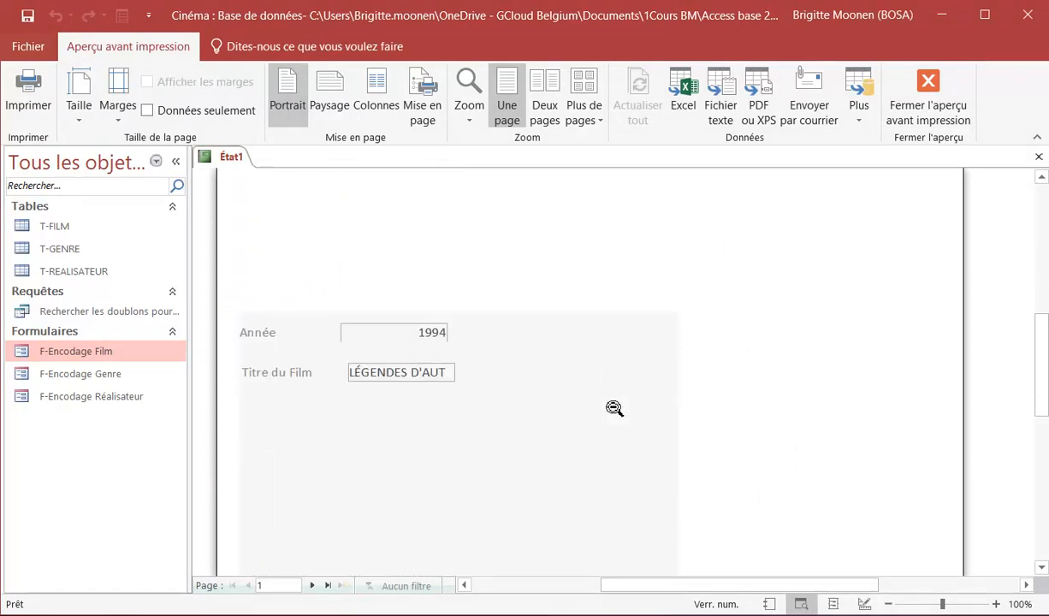
scroll(613, 408, "down", 6)
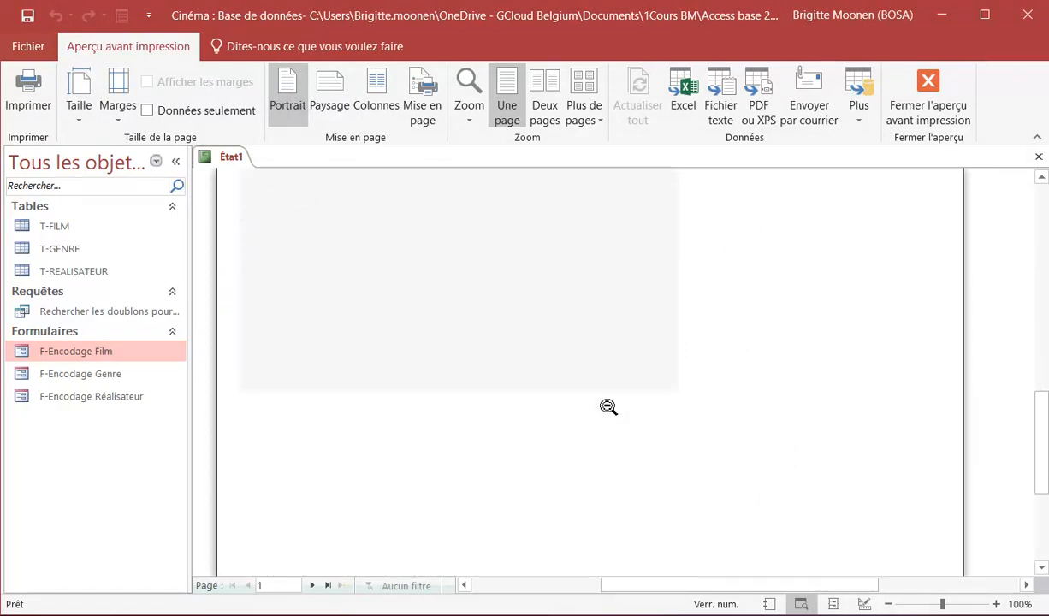
scroll(608, 407, "down", 2)
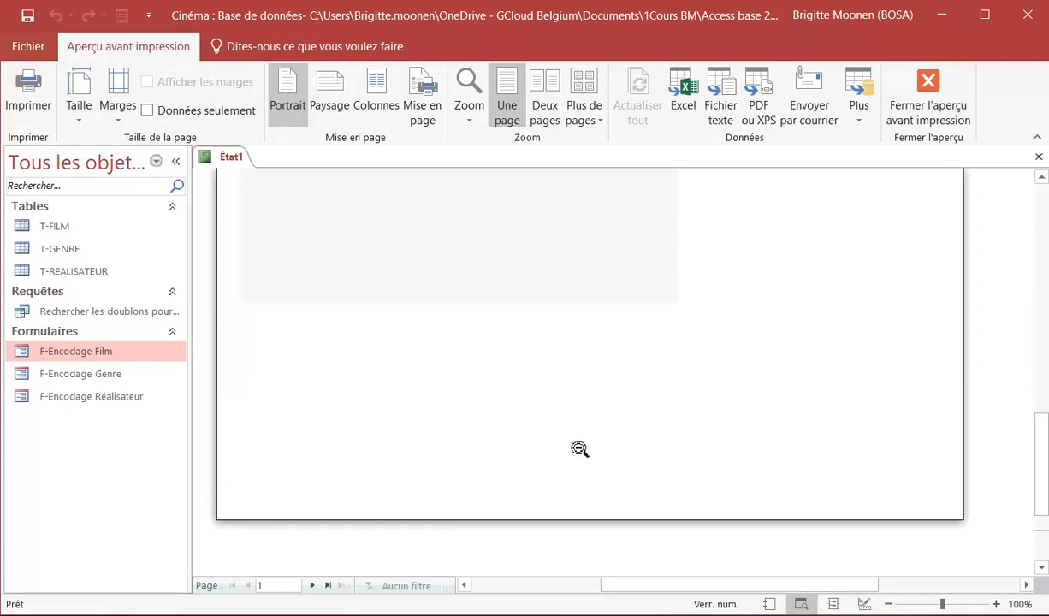
left_click(312, 586)
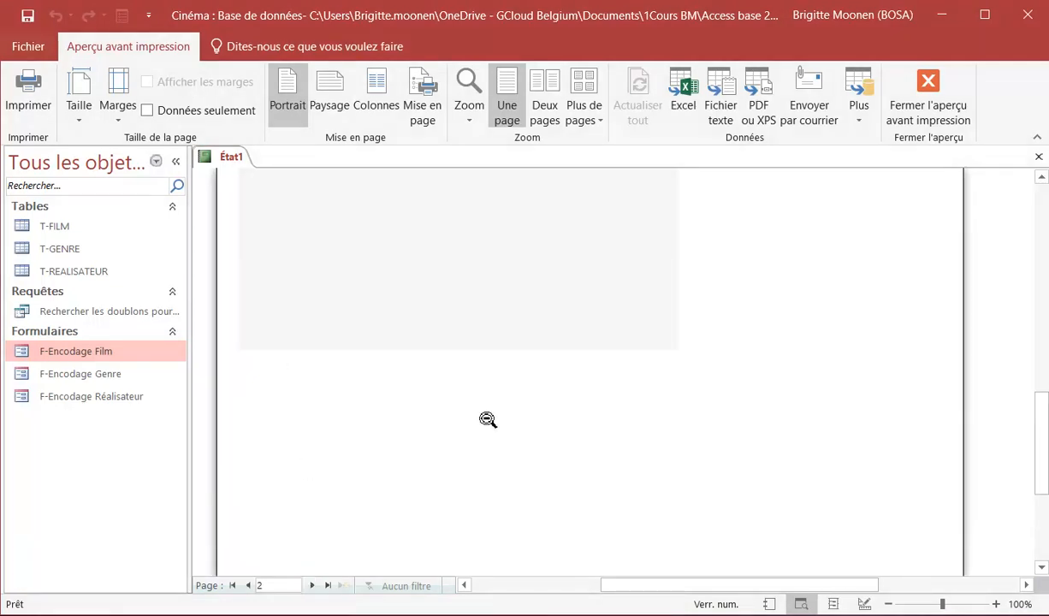
scroll(496, 419, "up", 4)
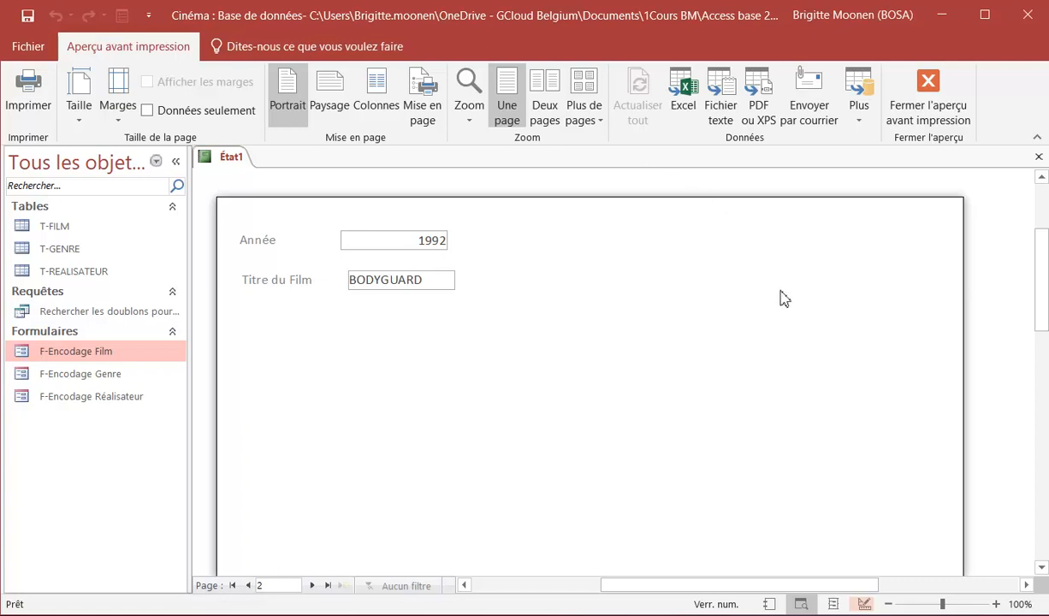
Return the report to Design view and reduce the Detail section's height to about 3 cm.
left_click(864, 605)
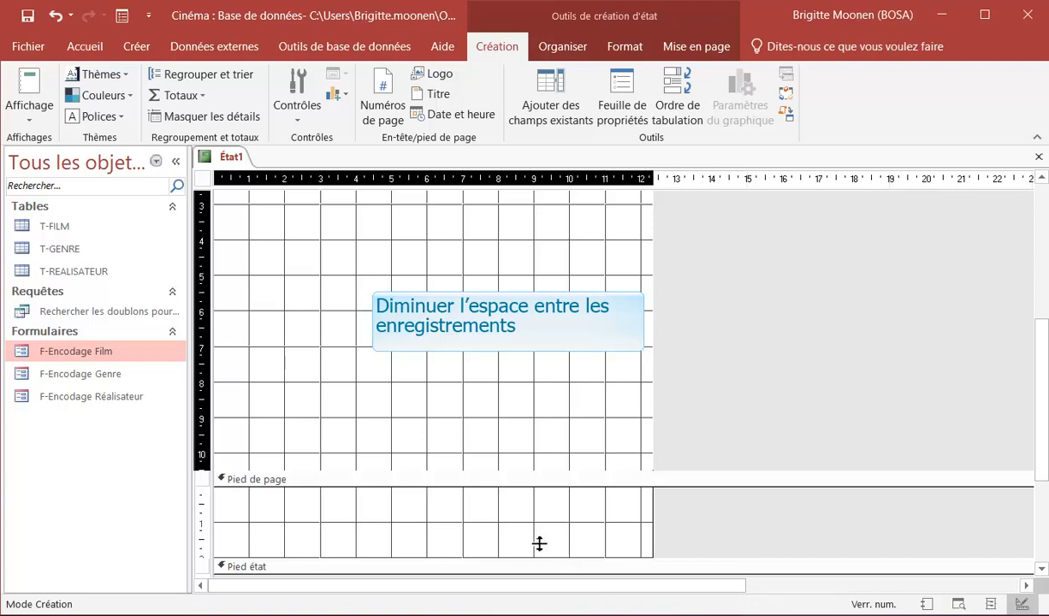
left_click_drag(502, 472, 432, 300)
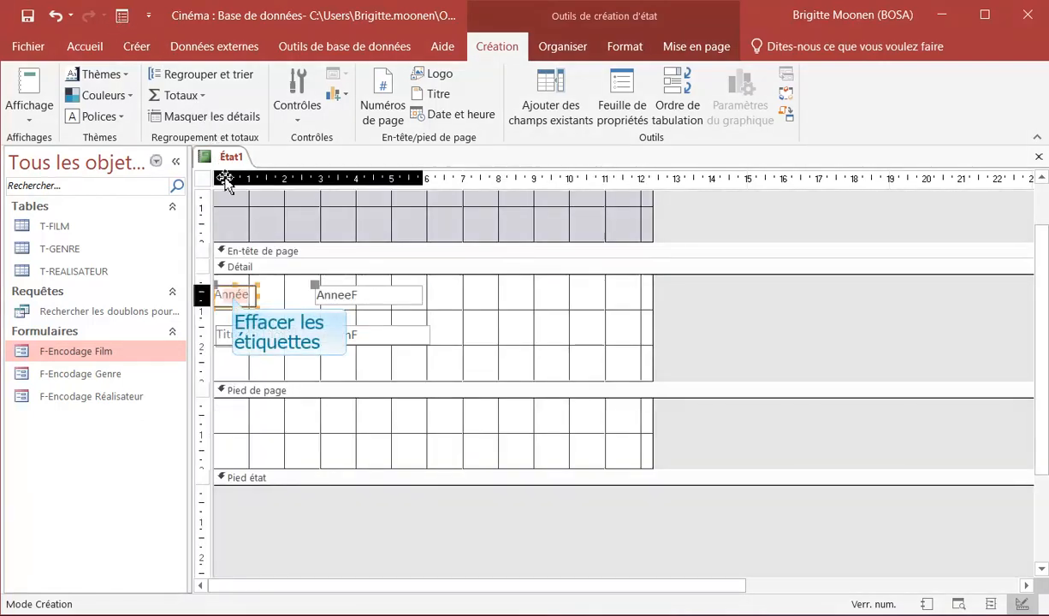
Delete the Année and Titre du Film labels from the Detail section, keeping the AnneeF and NomF fields.
left_click(238, 297)
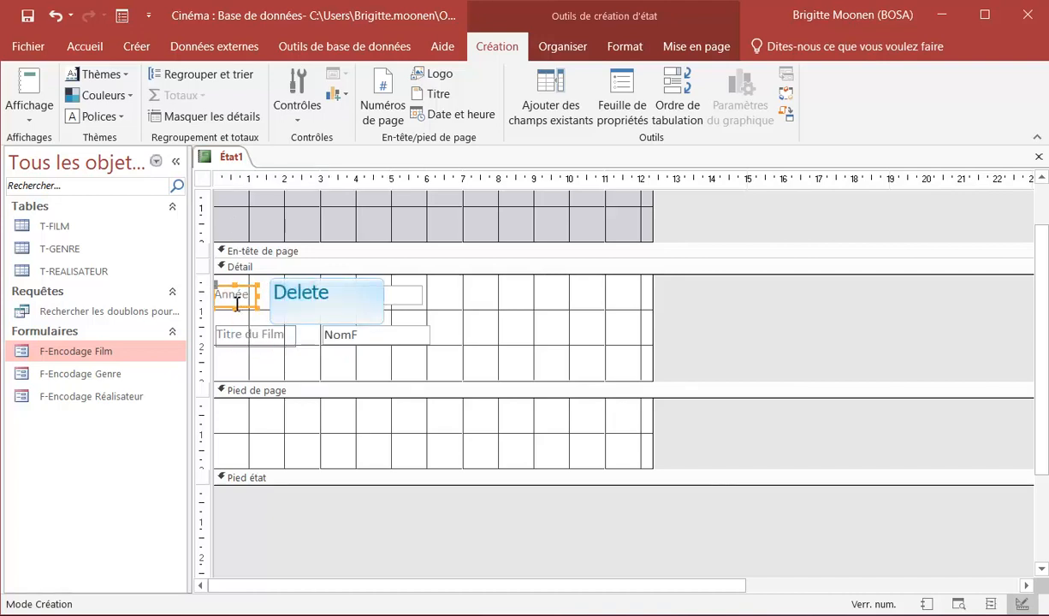
key("Delete")
left_click(248, 333)
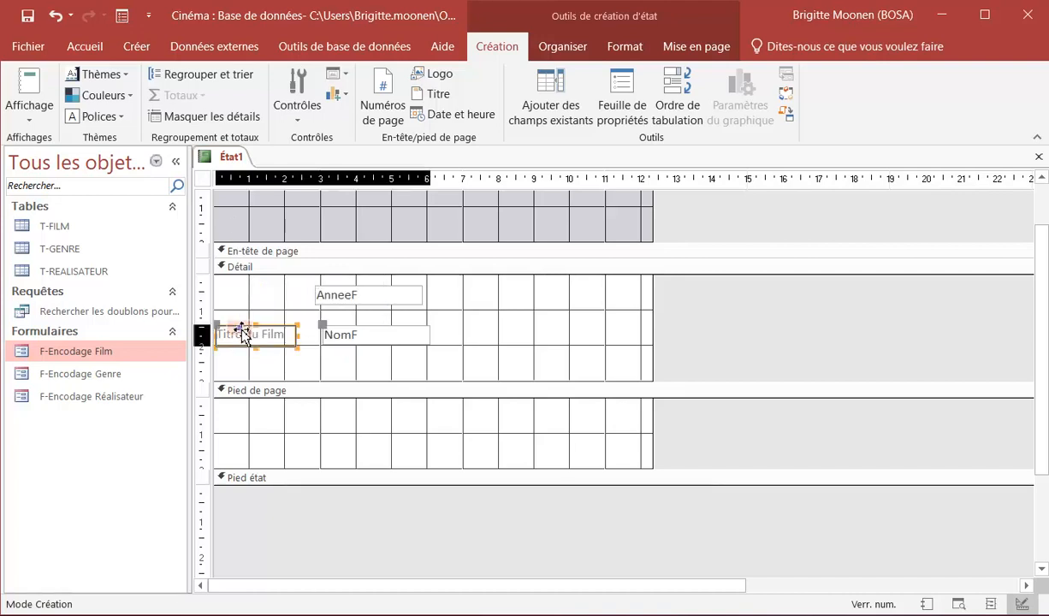
key("Delete")
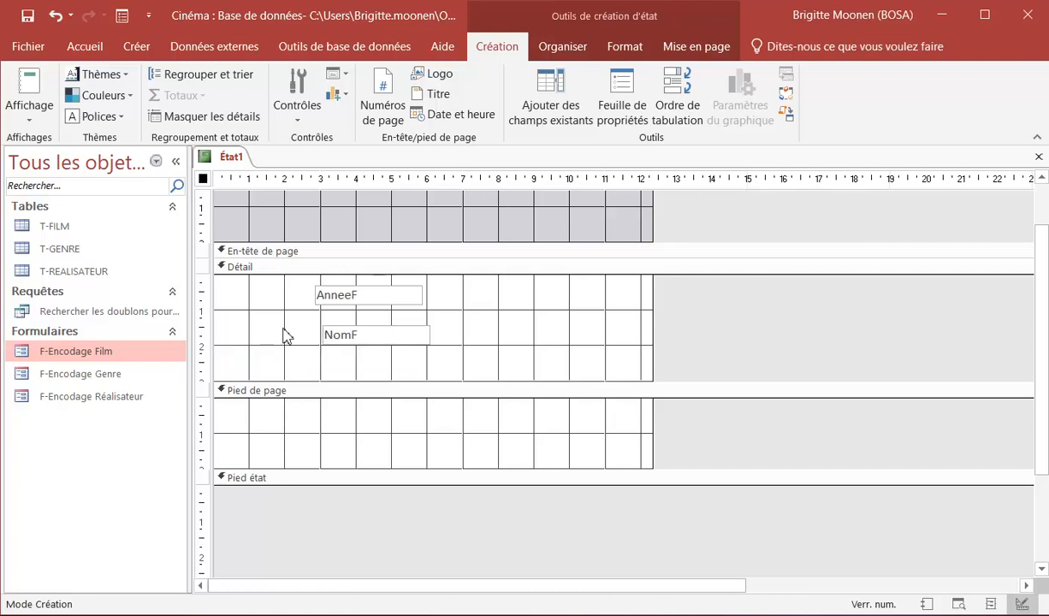
Move AnneeF to the upper-left corner of the Detail section and place NomF directly beneath it.
left_click(369, 291)
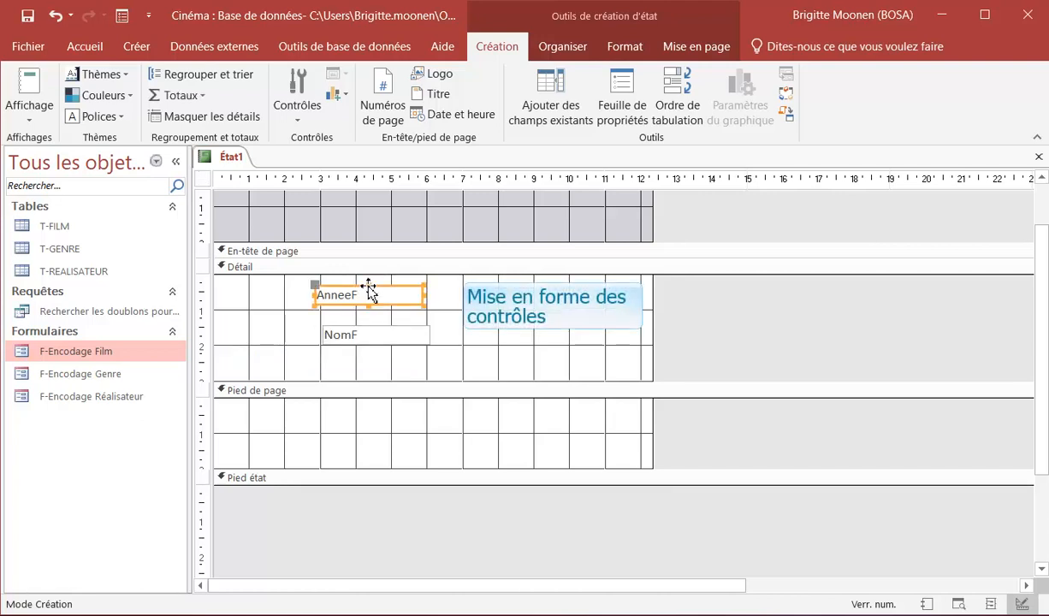
left_click_drag(359, 287, 261, 288)
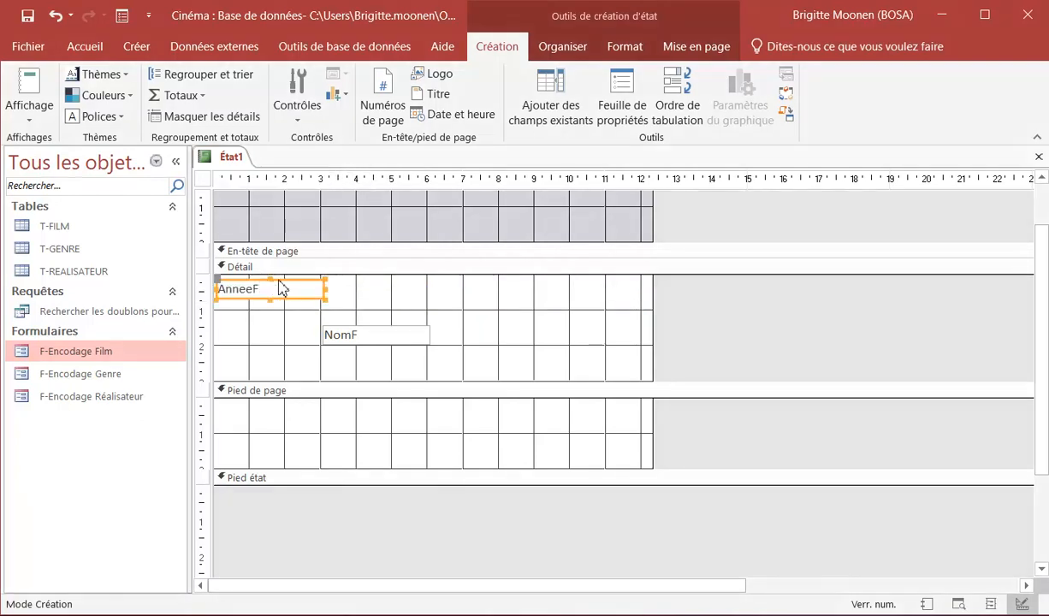
left_click(365, 332)
left_click_drag(364, 332, 261, 312)
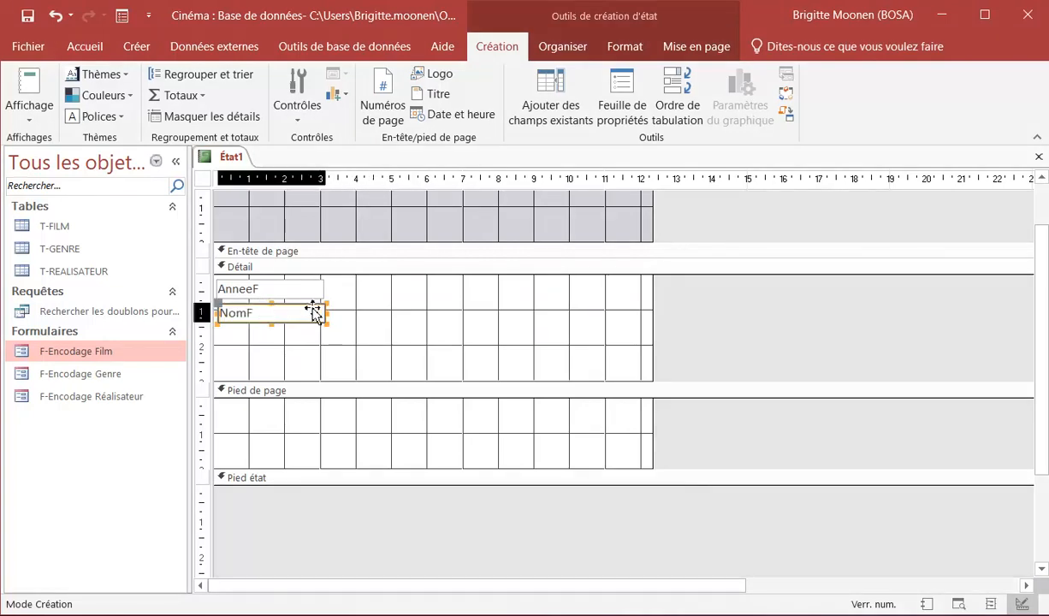
Widen the report to about 16 cm and extend the NomF field to about the 15.4 cm ruler mark.
left_click_drag(327, 317, 328, 317)
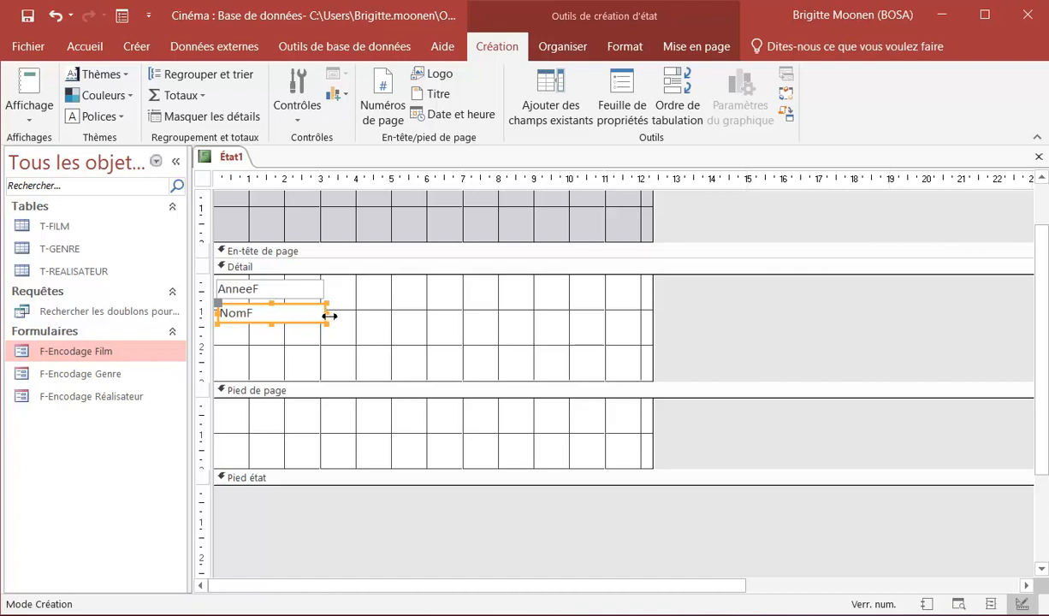
left_click_drag(328, 317, 639, 315)
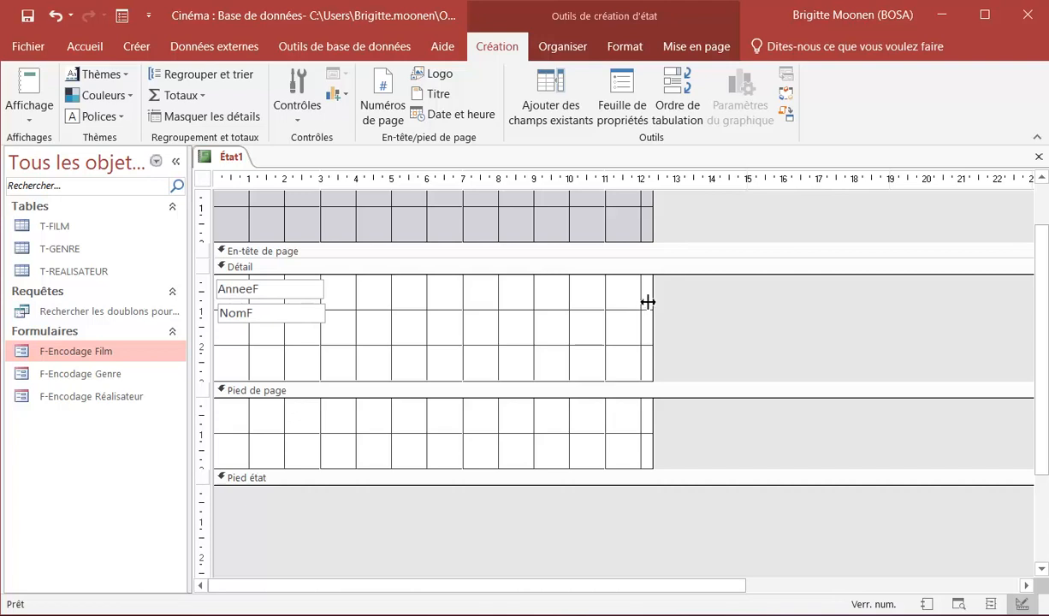
left_click_drag(654, 226, 786, 222)
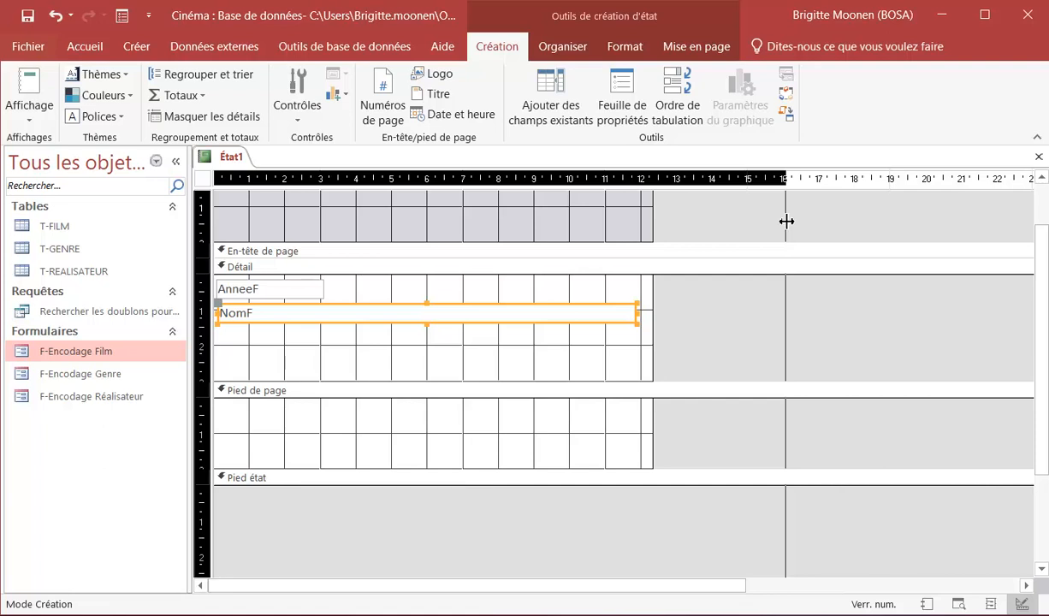
left_click_drag(786, 221, 788, 222)
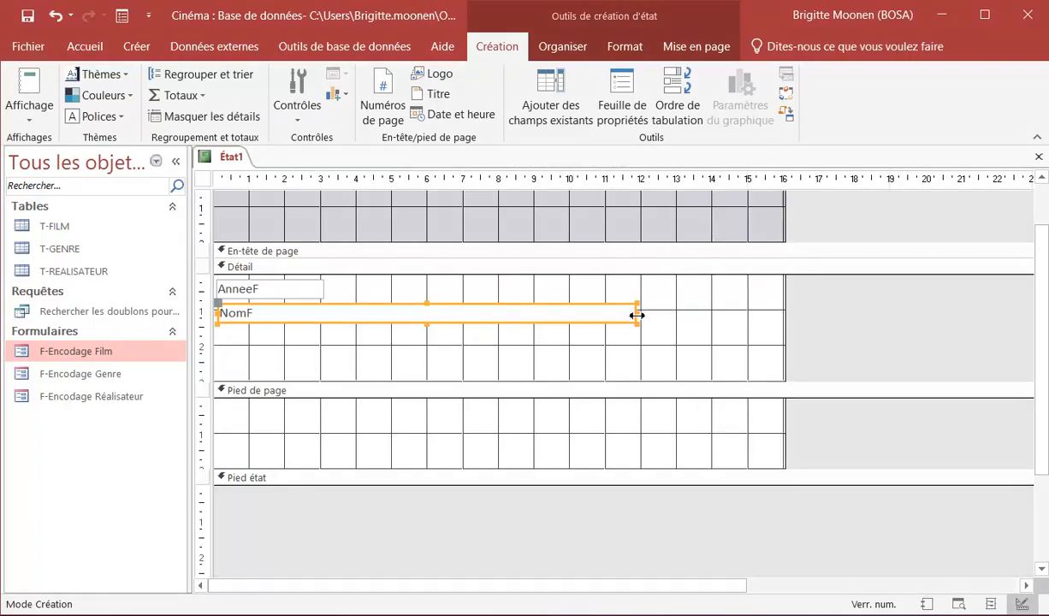
left_click_drag(638, 315, 762, 314)
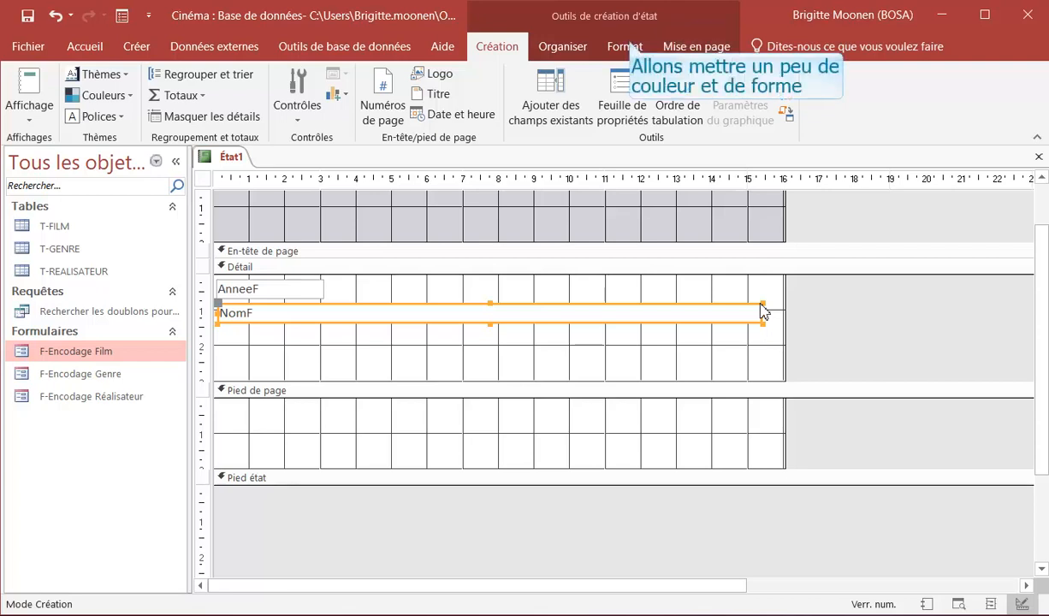
Format the NomF field with the theme's bright blue font colour, italics and size 14.
left_click(610, 44)
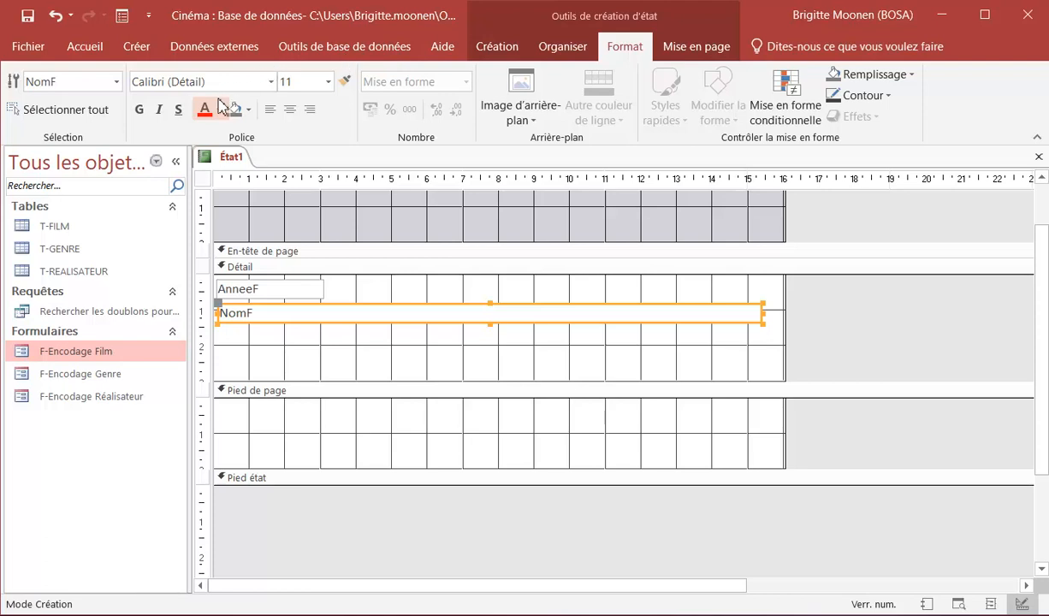
left_click(219, 109)
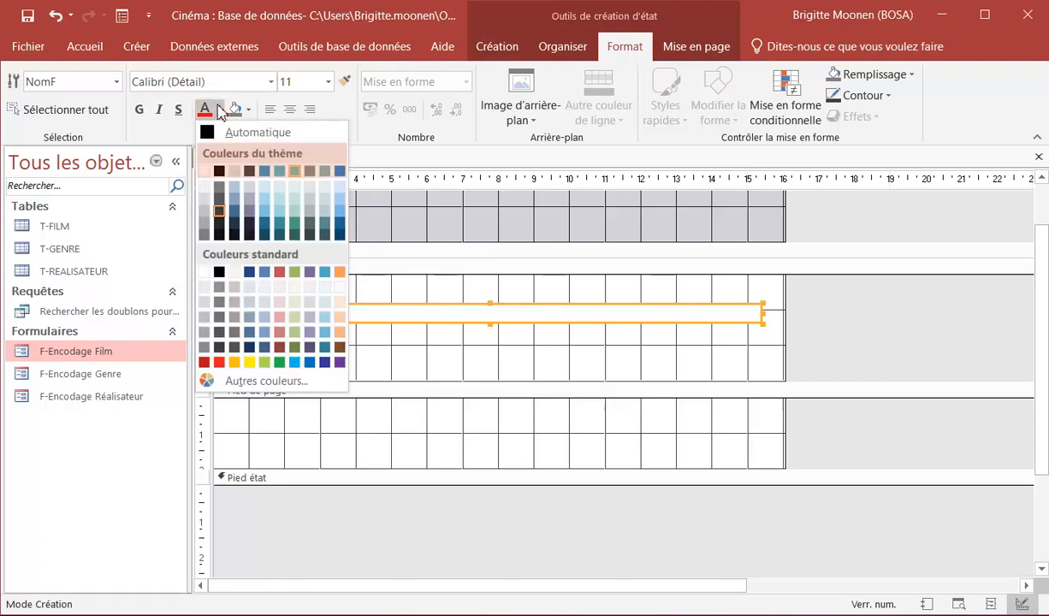
left_click(340, 170)
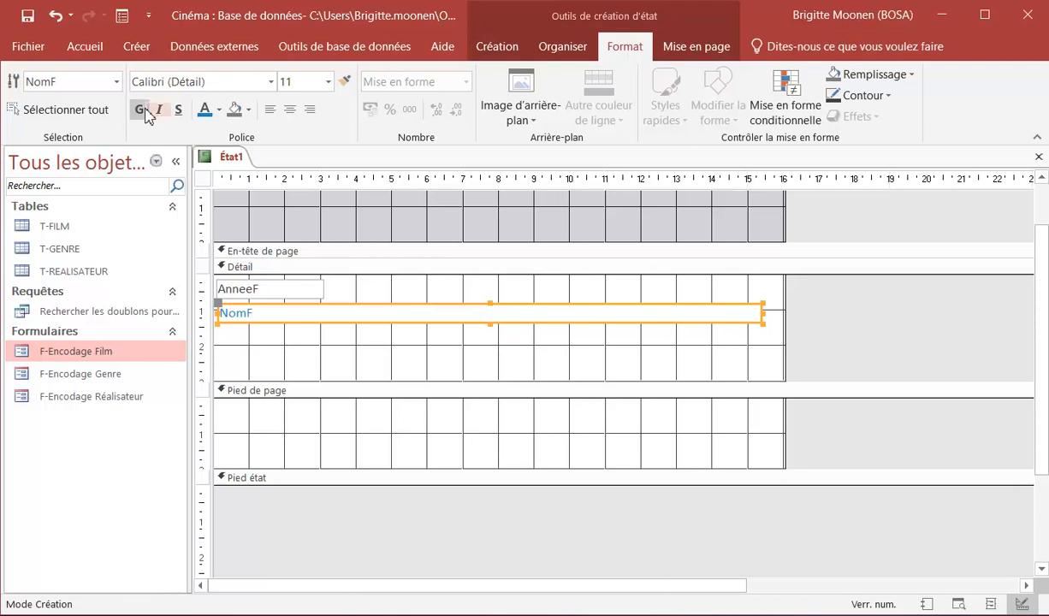
left_click(159, 110)
left_click(328, 82)
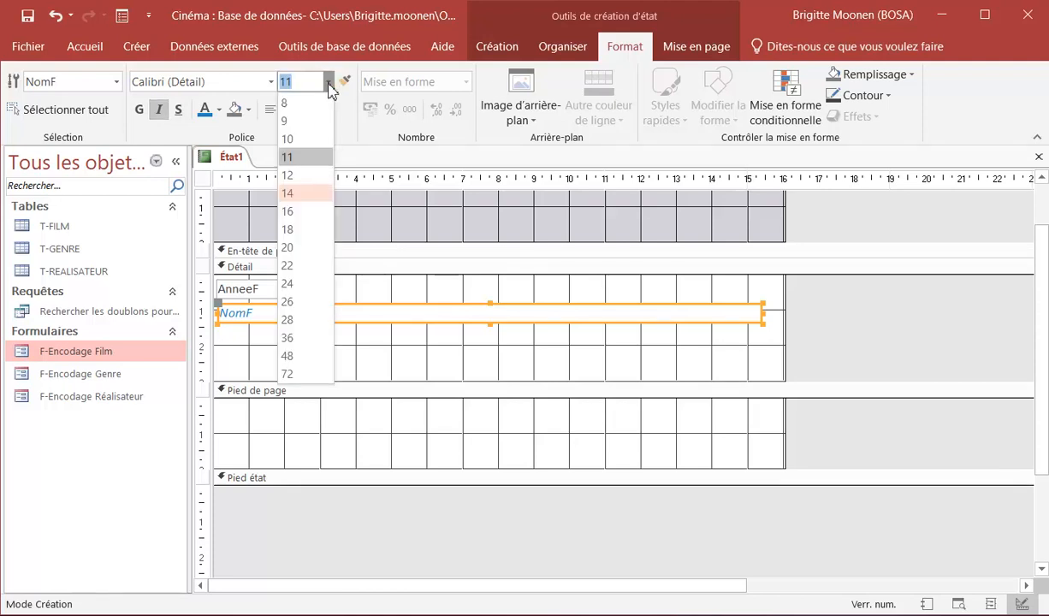
left_click(291, 193)
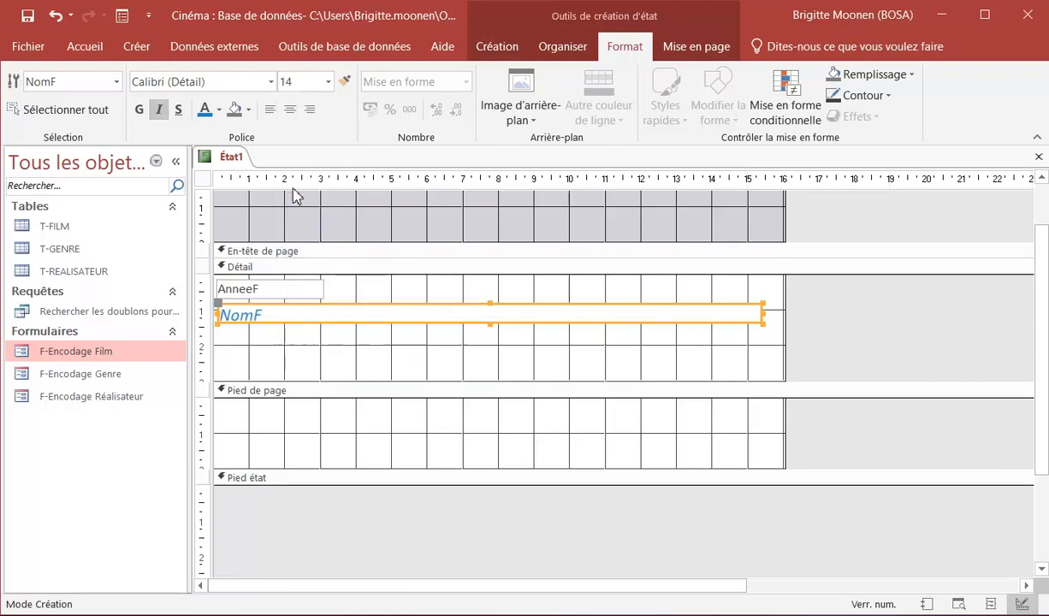
Format the AnneeF field with font size 20, standard orange font colour and bold.
left_click(300, 292)
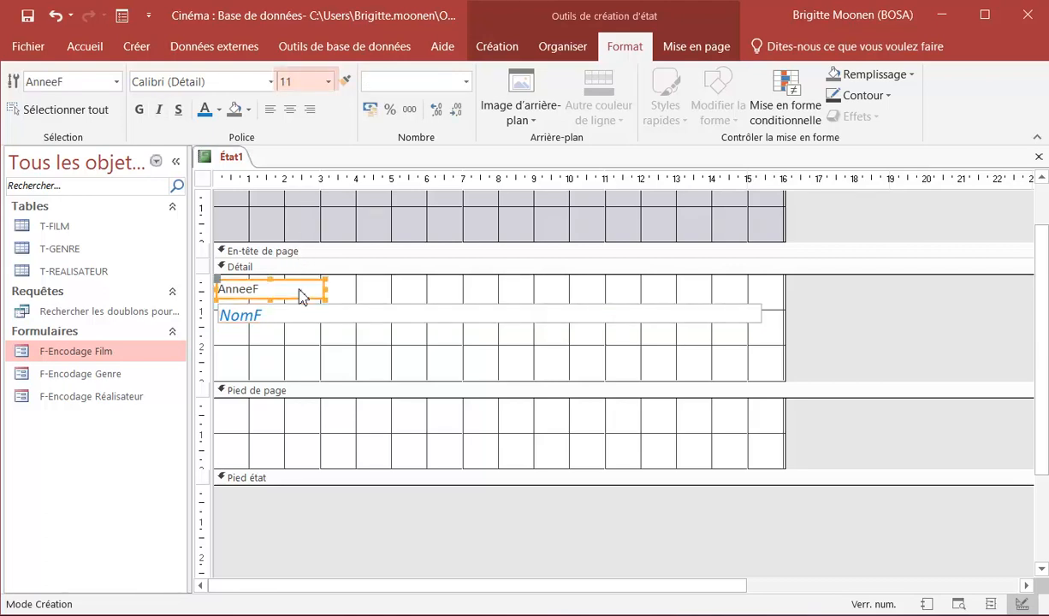
left_click(327, 82)
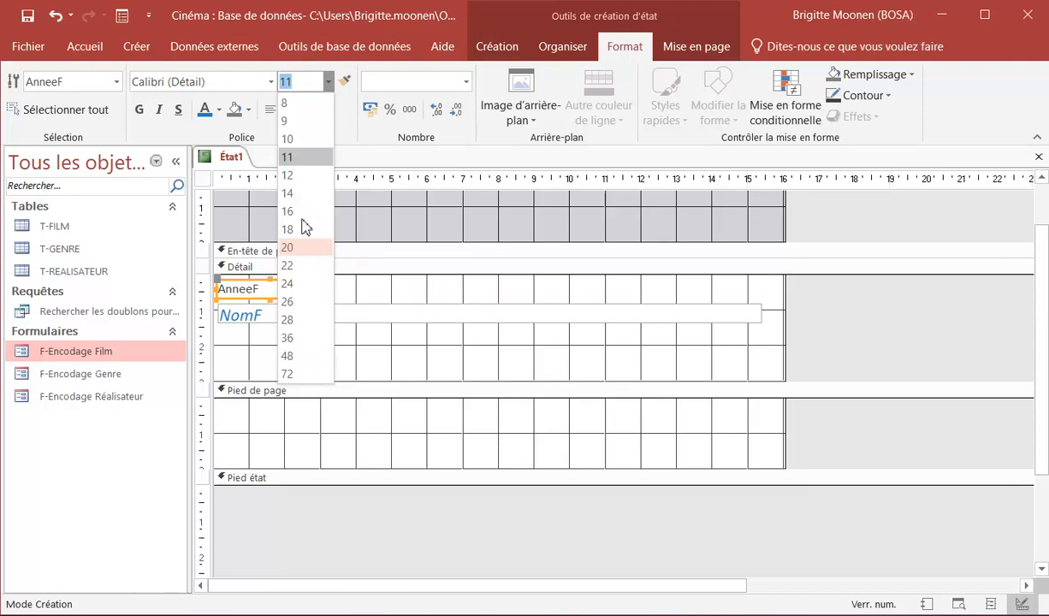
left_click(303, 248)
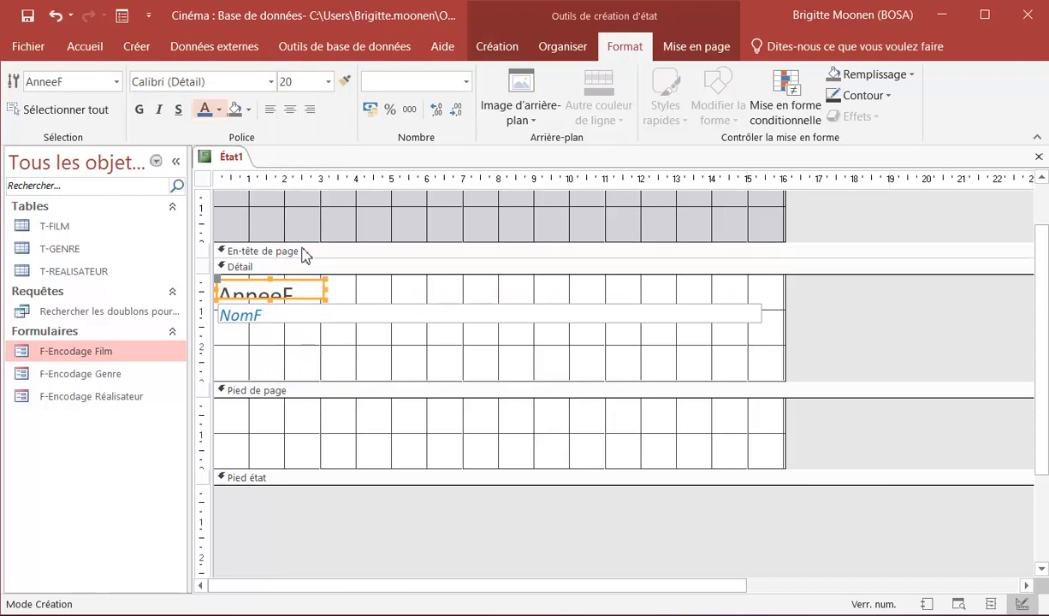
left_click(219, 109)
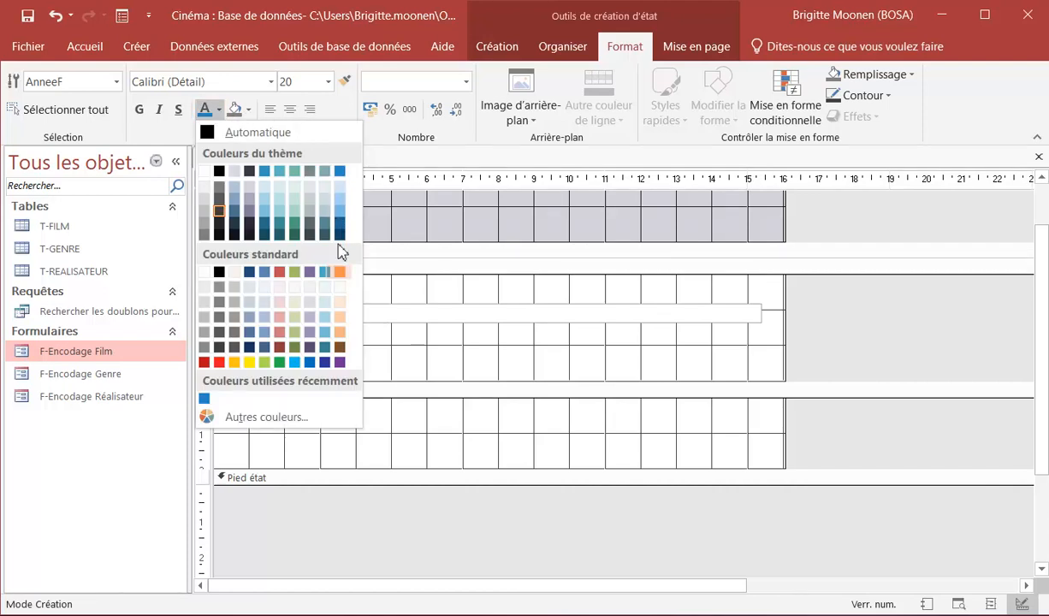
left_click(339, 272)
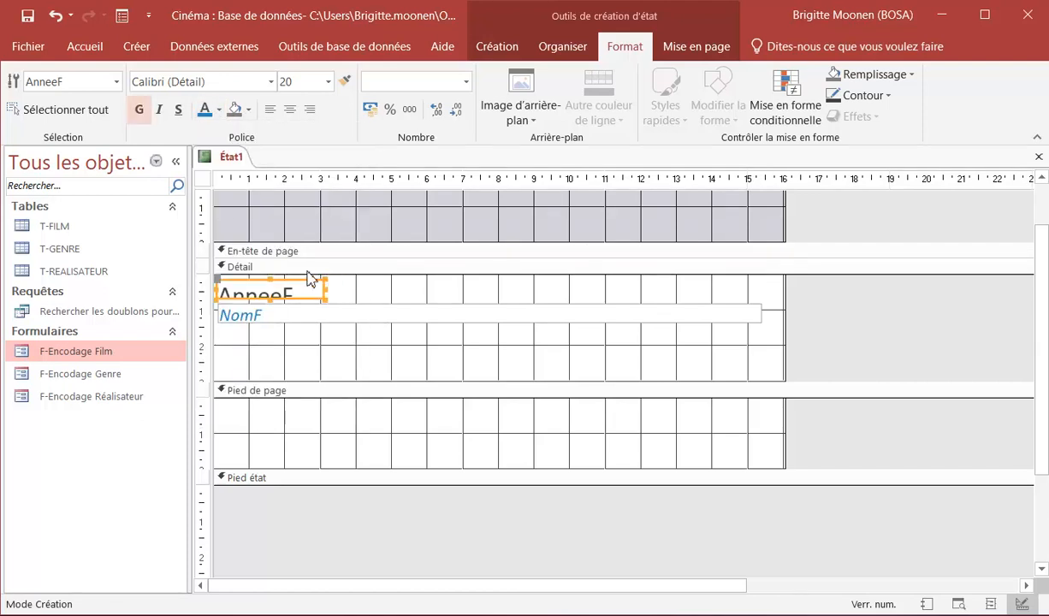
left_click(140, 113)
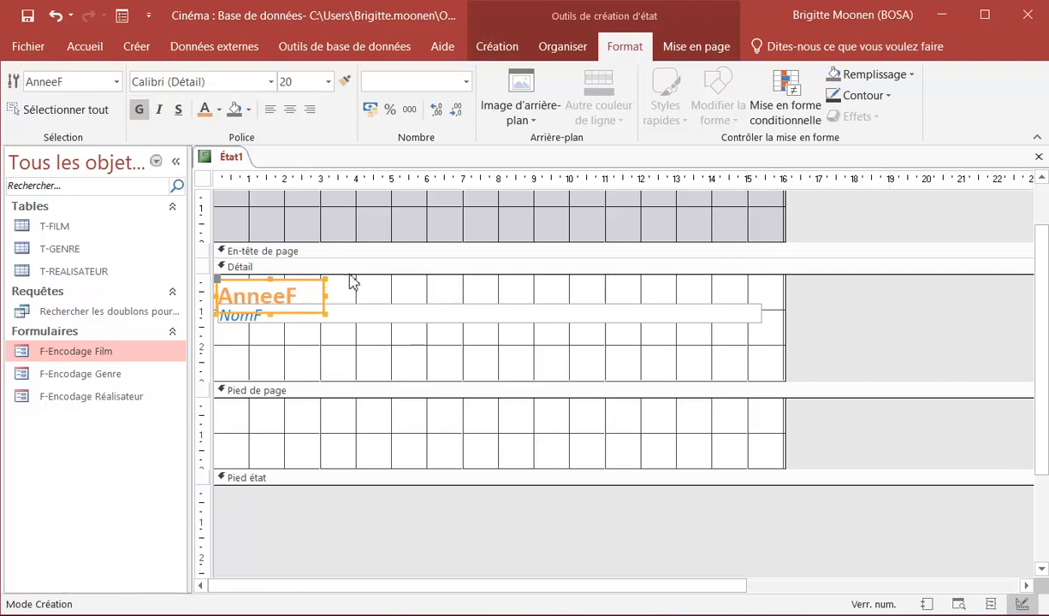
Move NomF down clear of the enlarged AnneeF field and reduce the Detail section's height to about 2 cm.
left_click(355, 313)
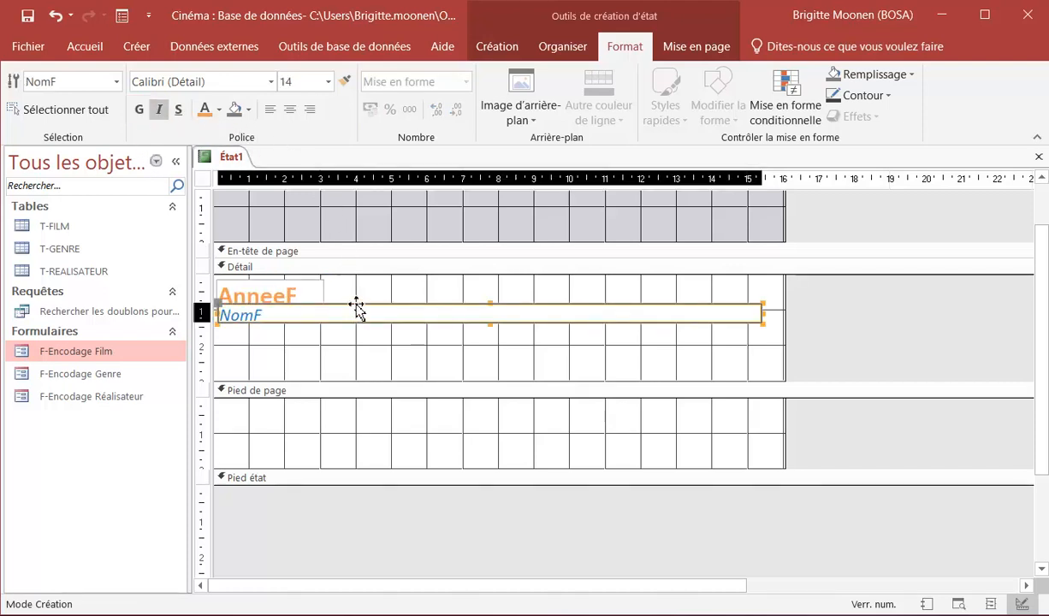
left_click_drag(356, 313, 353, 317)
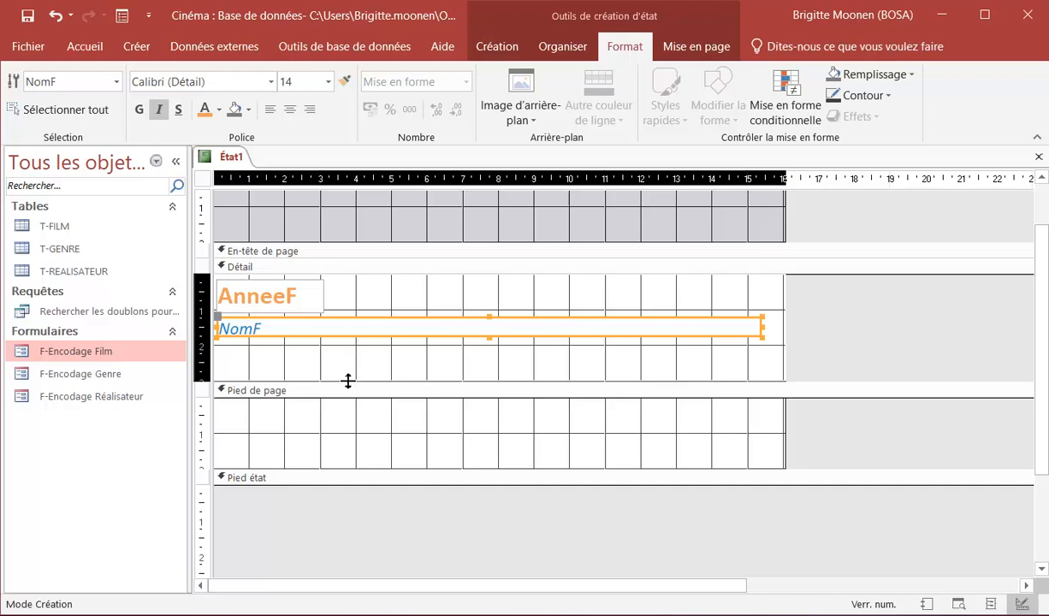
left_click_drag(347, 379, 347, 348)
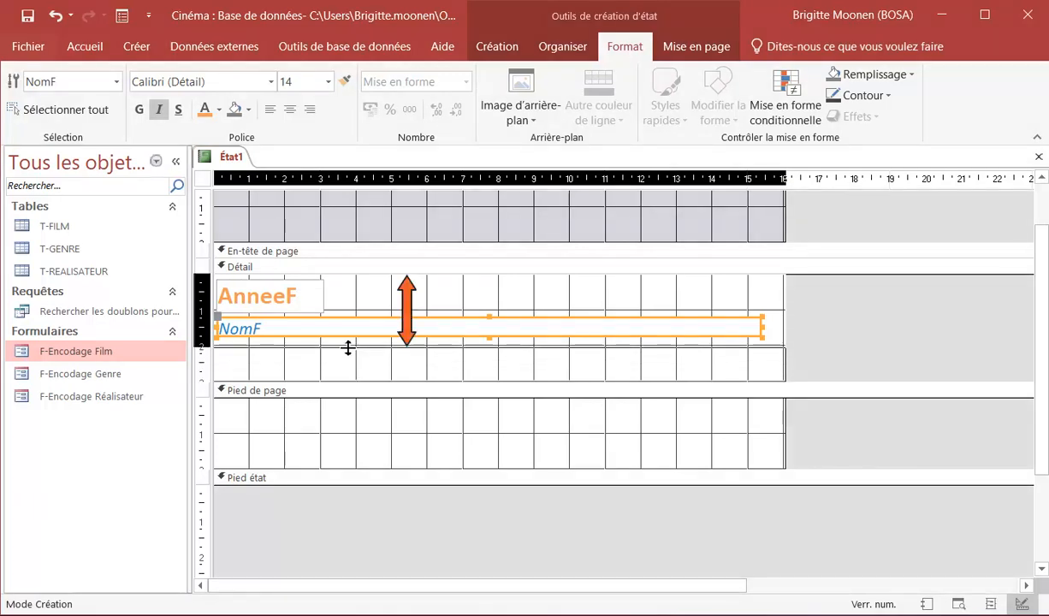
left_click_drag(348, 347, 348, 349)
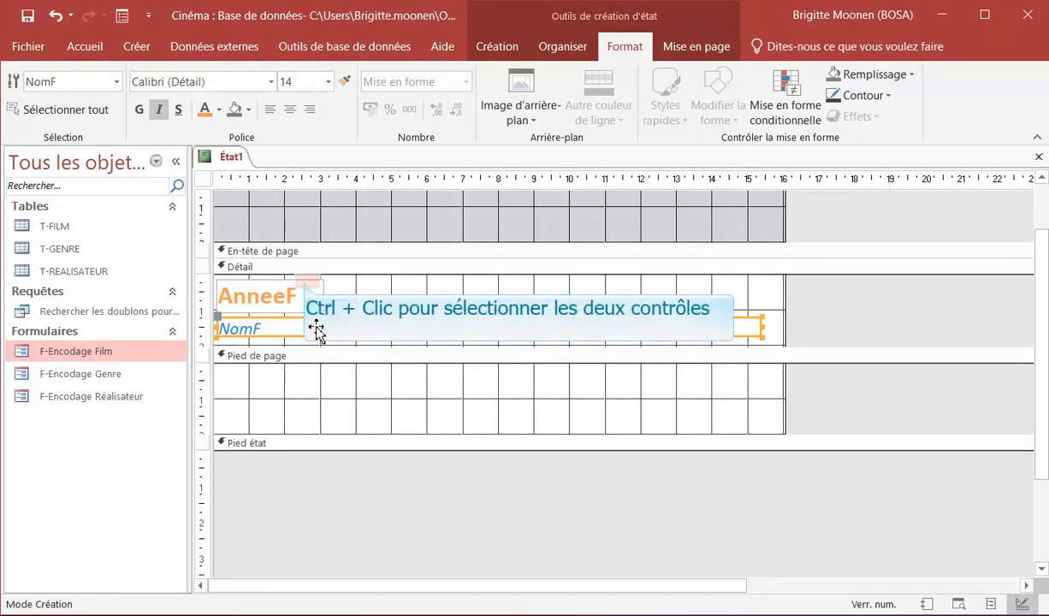
Set the outline of both the AnneeF and NomF fields to Transparent.
left_click(310, 292, "ctrl")
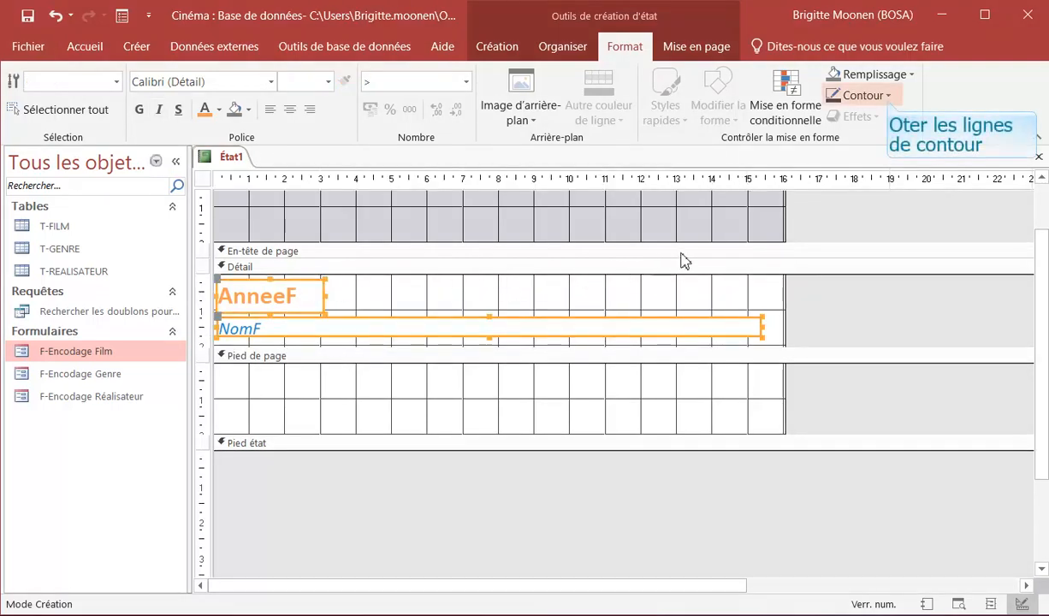
left_click(890, 98)
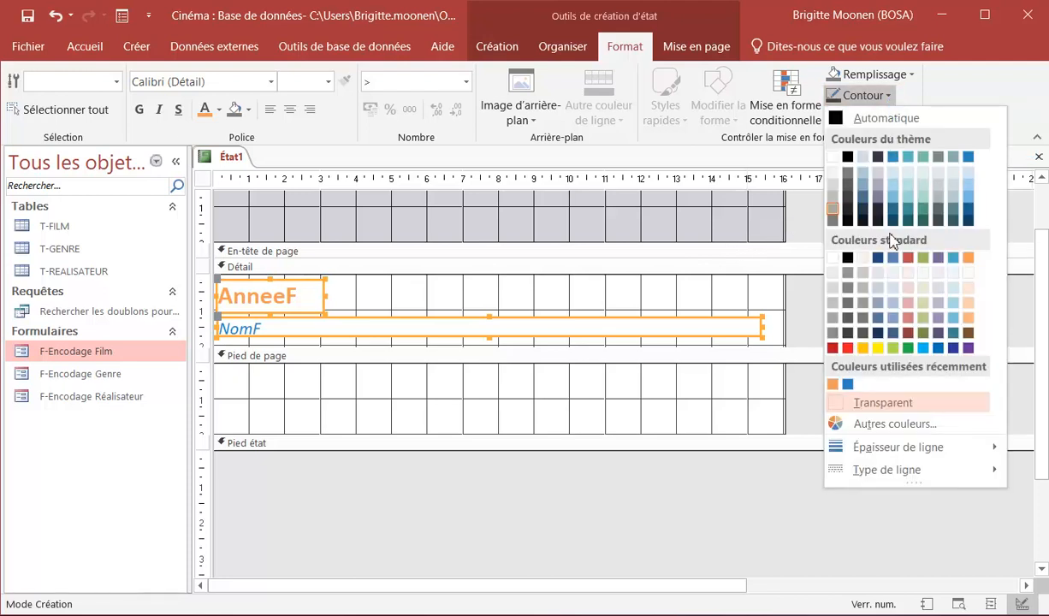
left_click(890, 404)
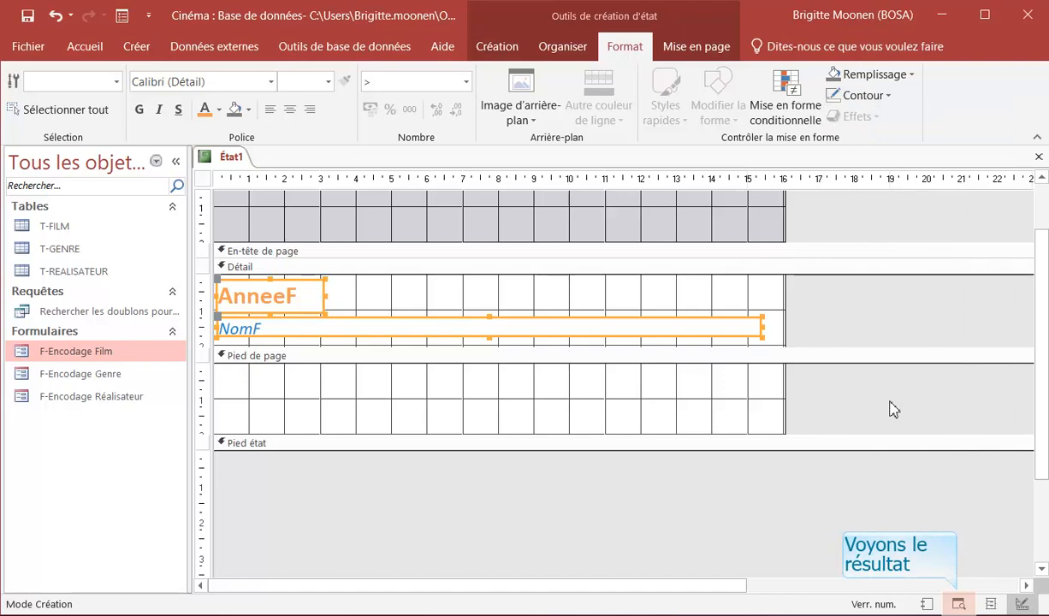
Preview the report to examine the records' formatting and row backgrounds, and return to Design view.
left_click(959, 604)
scroll(719, 411, "down", 3)
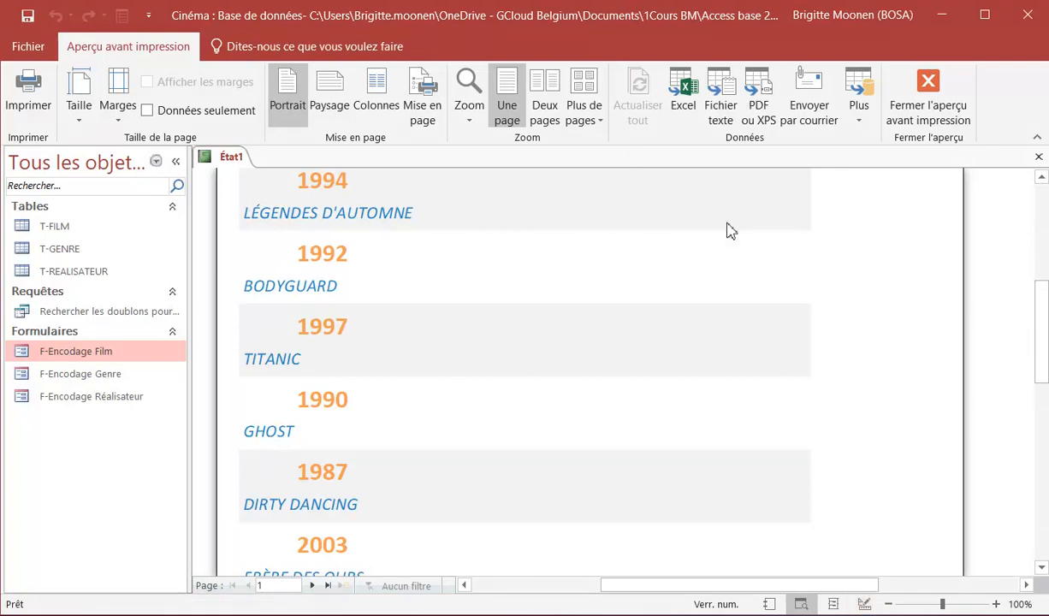
left_click(862, 604)
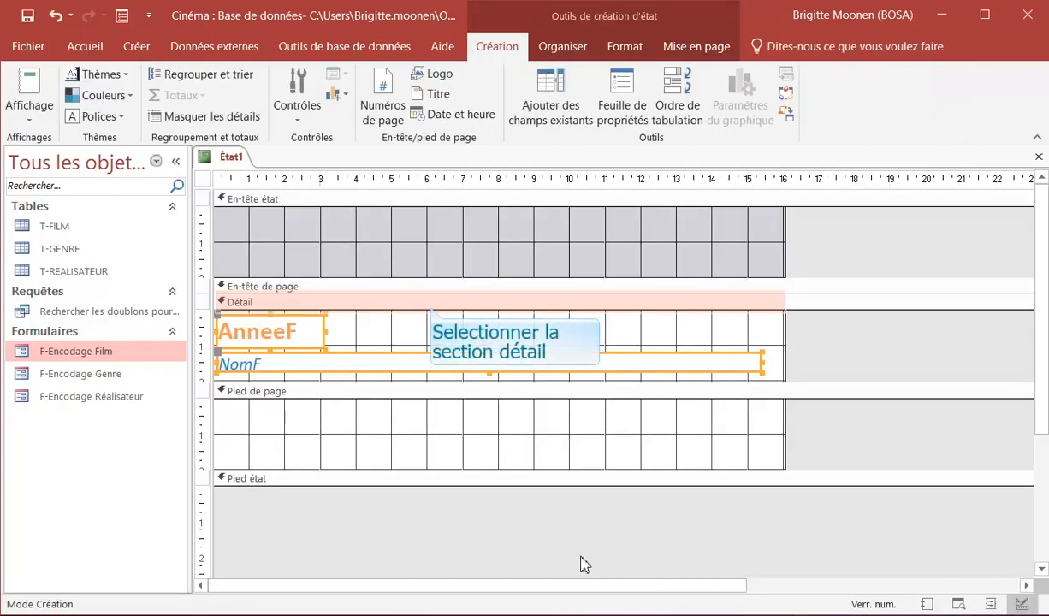
Set the Detail section's alternate row colour to Aucune couleur.
left_click(435, 304)
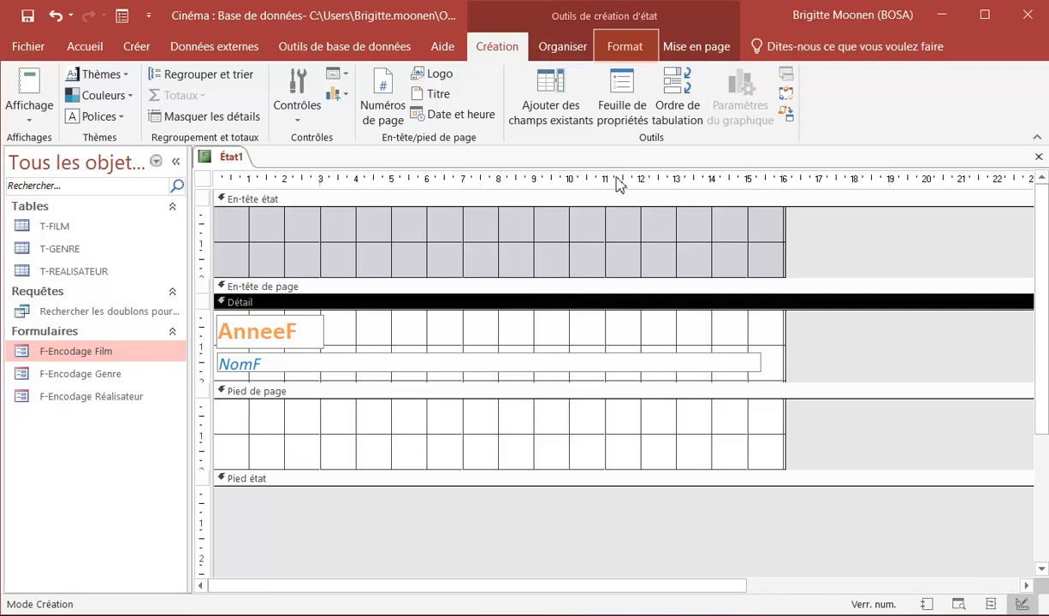
left_click(625, 47)
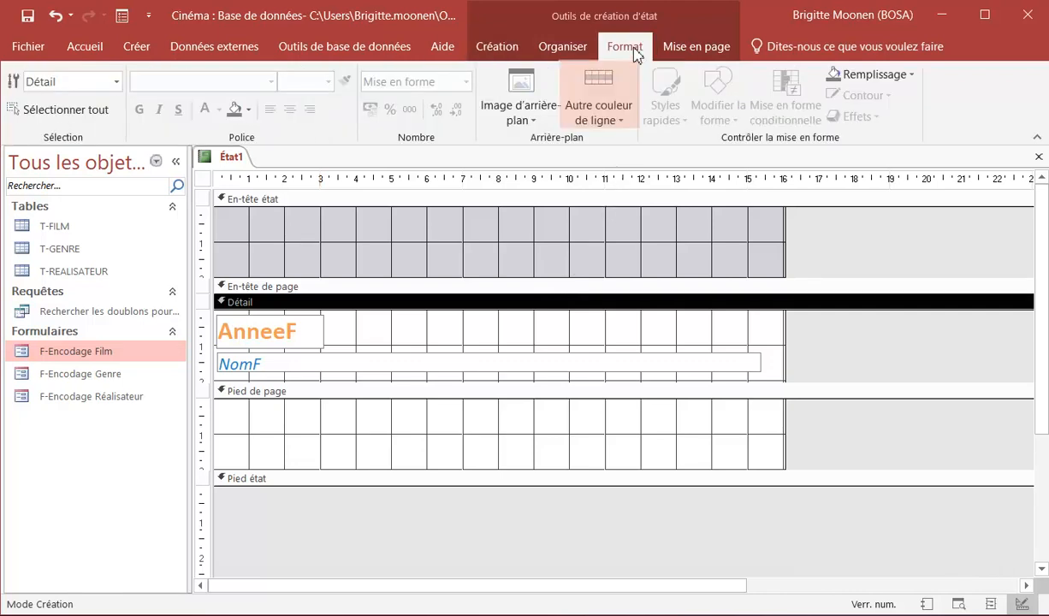
left_click(624, 121)
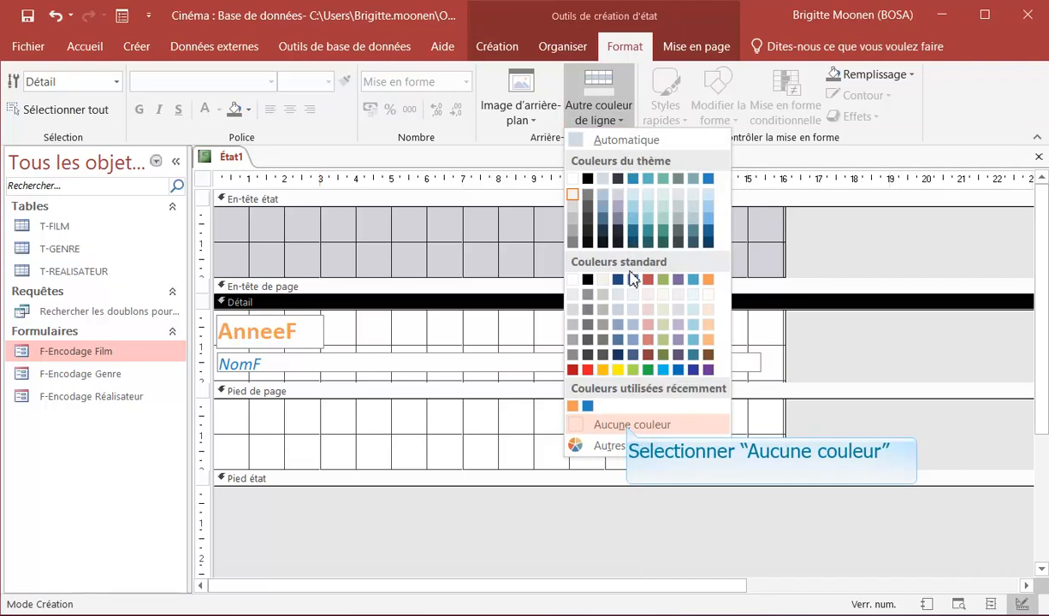
left_click(630, 426)
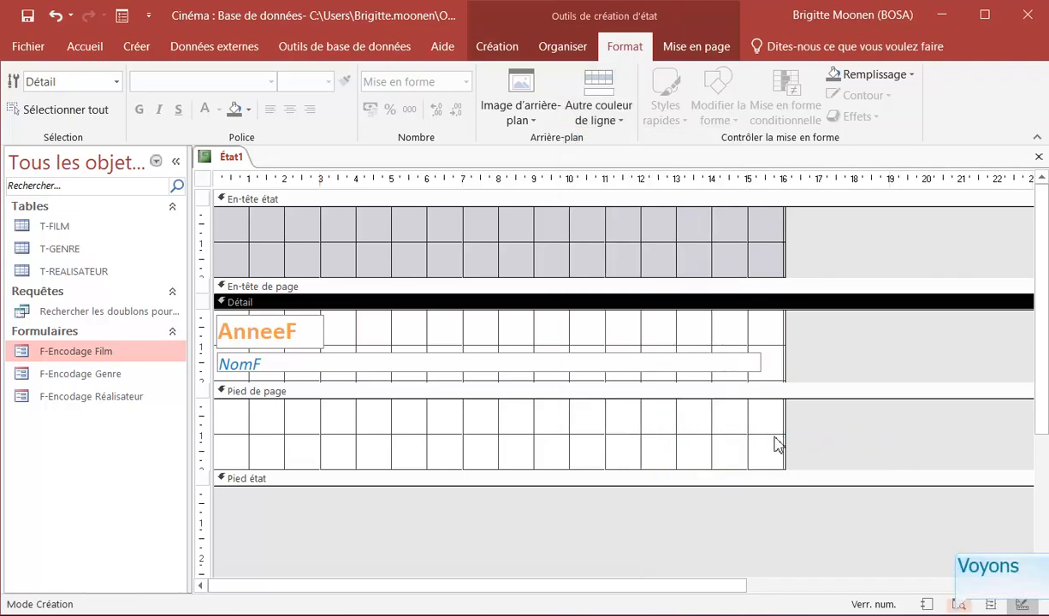
Preview the report to check the backgrounds of the film records, and return to Design view.
left_click(959, 605)
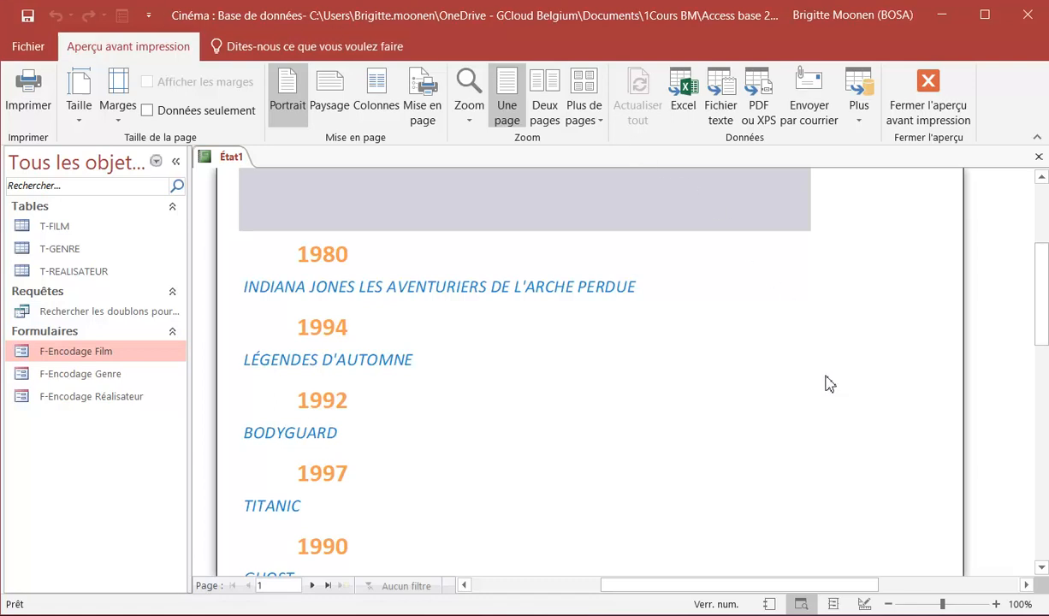
left_click(865, 605)
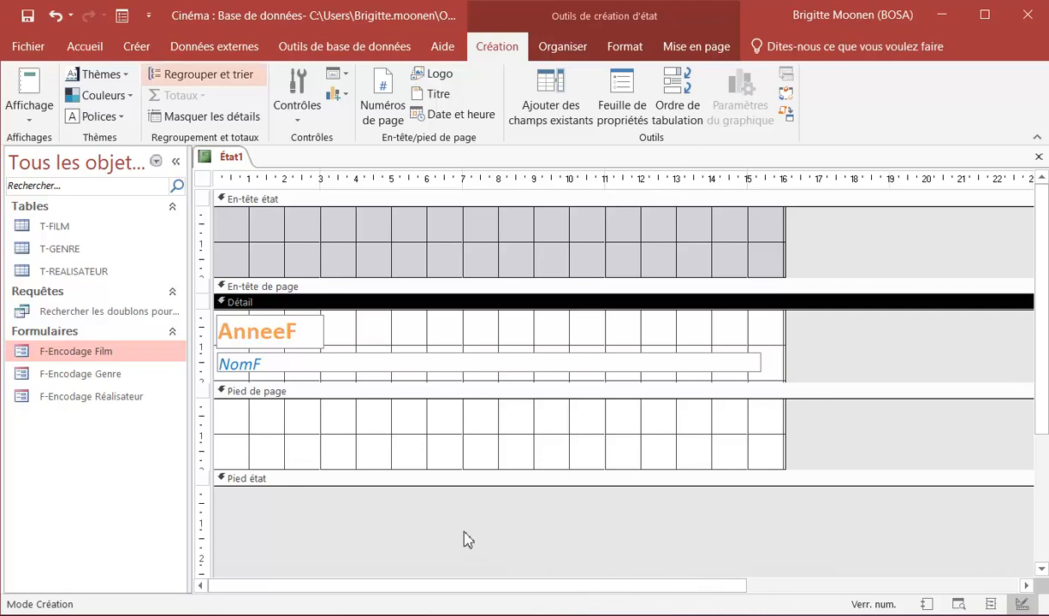
Group the report on AnneeF, ordered du plus grand au plus petit.
left_click(207, 86)
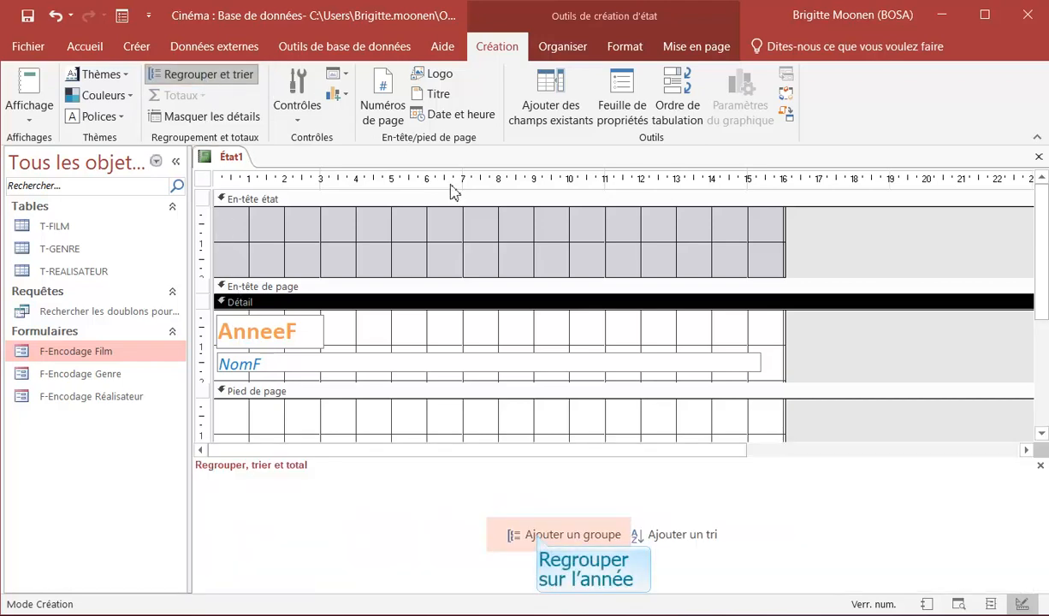
left_click(520, 532)
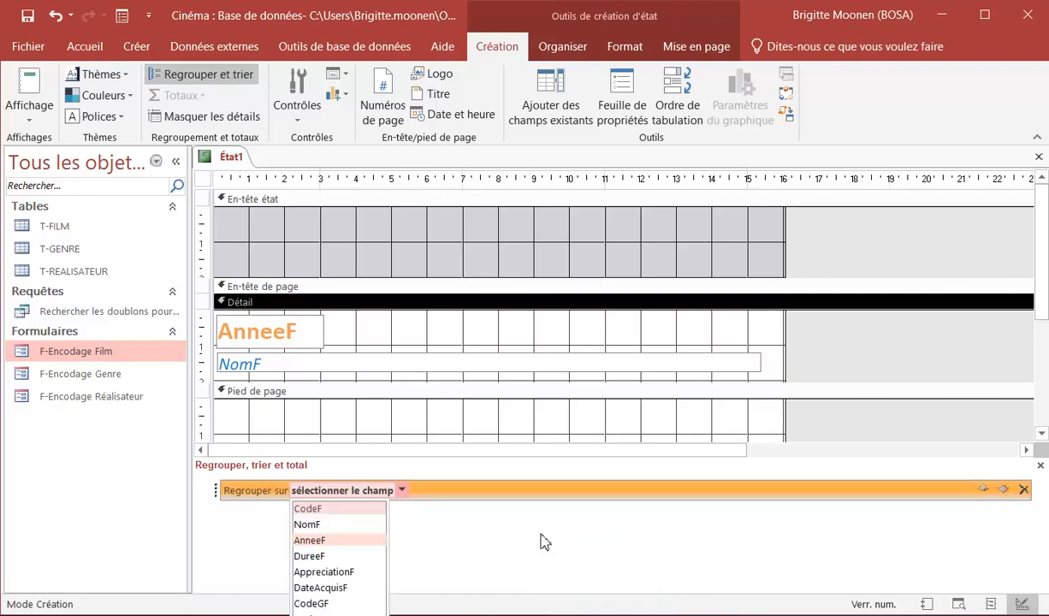
left_click(345, 543)
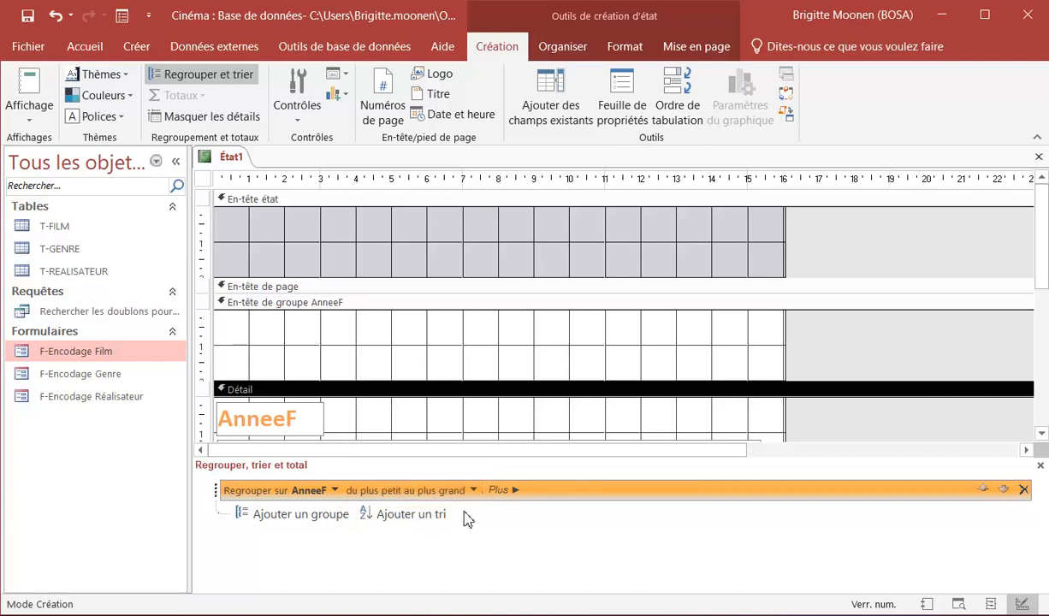
left_click(473, 491)
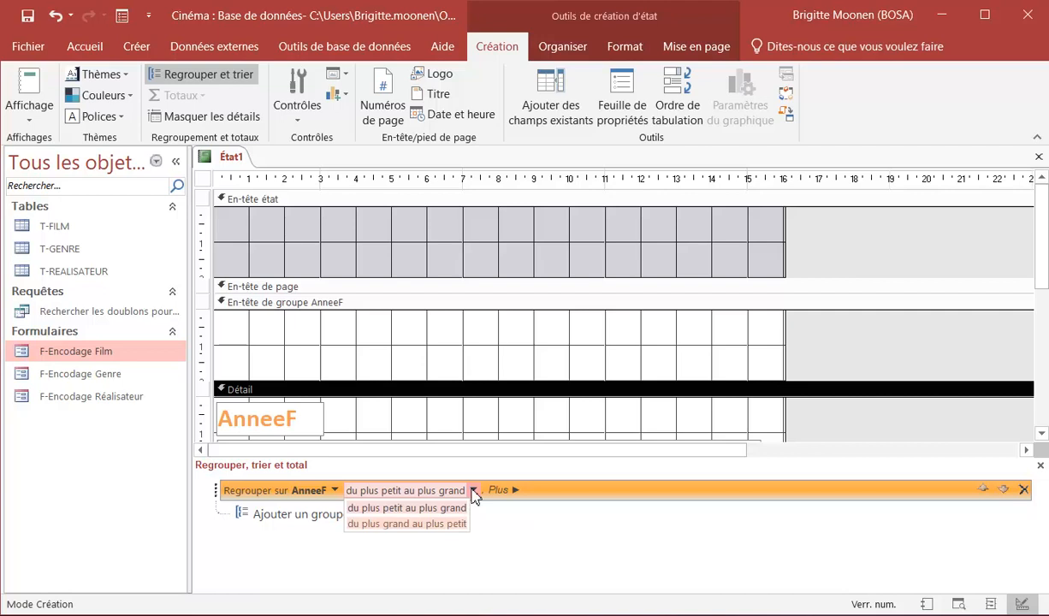
left_click(429, 524)
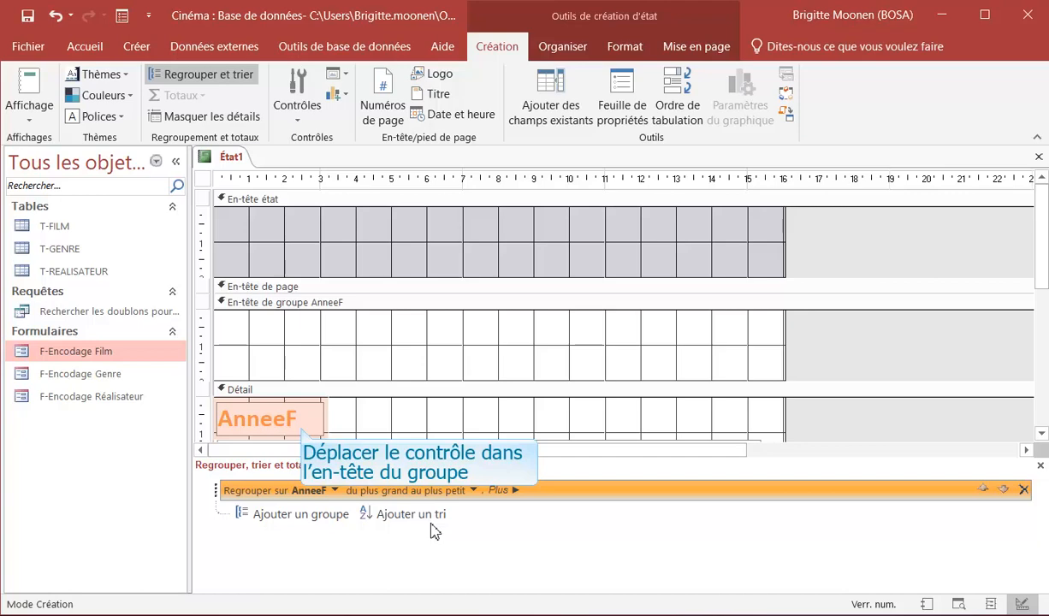
Move the AnneeF field from the Detail section into the AnneeF group header and reduce that header's height to about 1.2 cm.
left_click(309, 431)
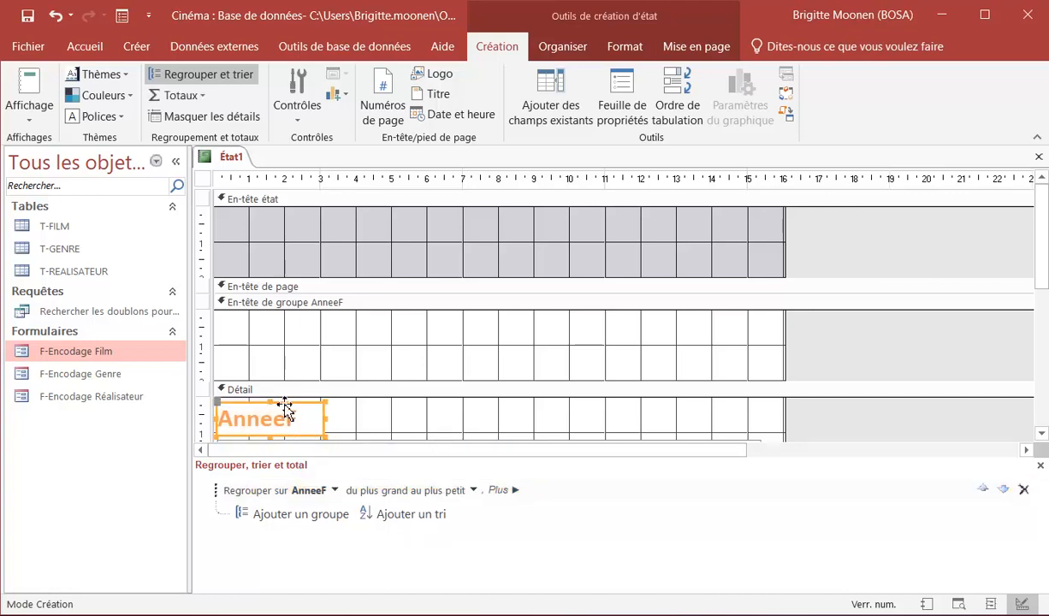
left_click_drag(287, 387, 291, 324)
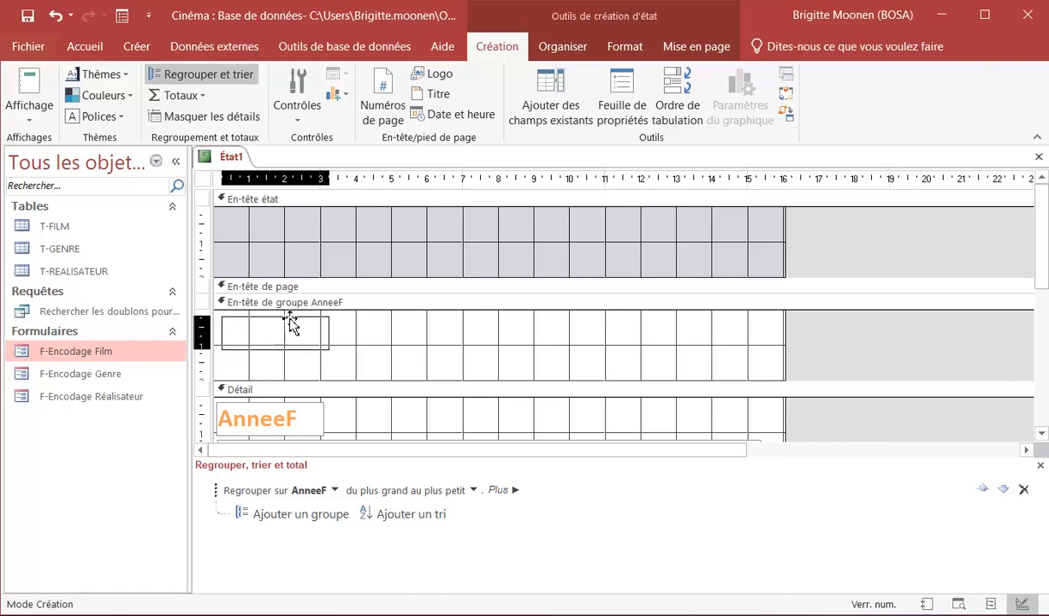
left_click_drag(291, 323, 289, 318)
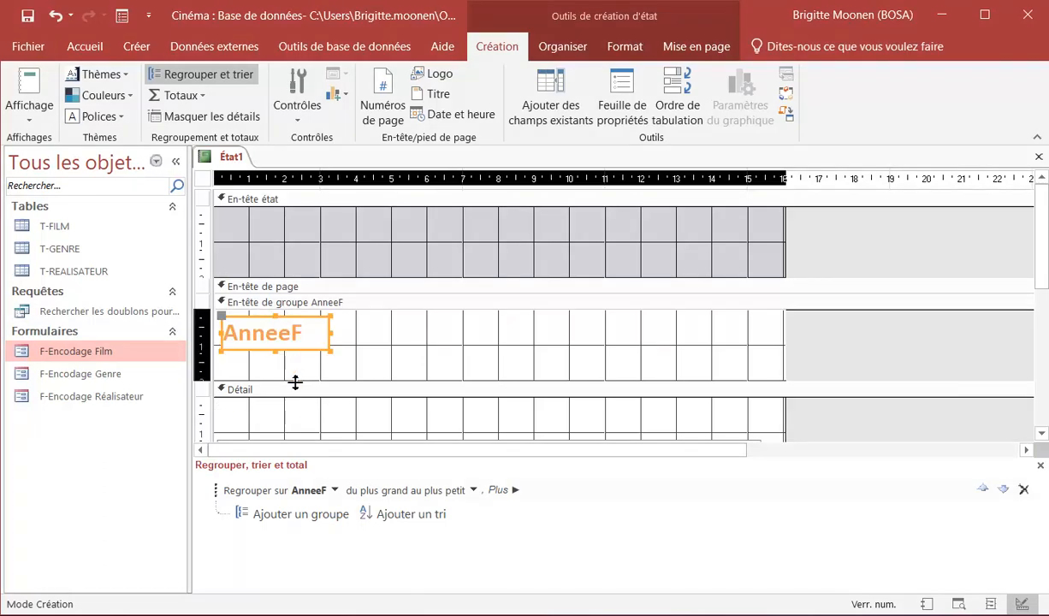
left_click_drag(296, 382, 296, 353)
Move NomF up to the start of the Detail section and reduce the section's height to fit the field.
scroll(312, 363, "down", 2)
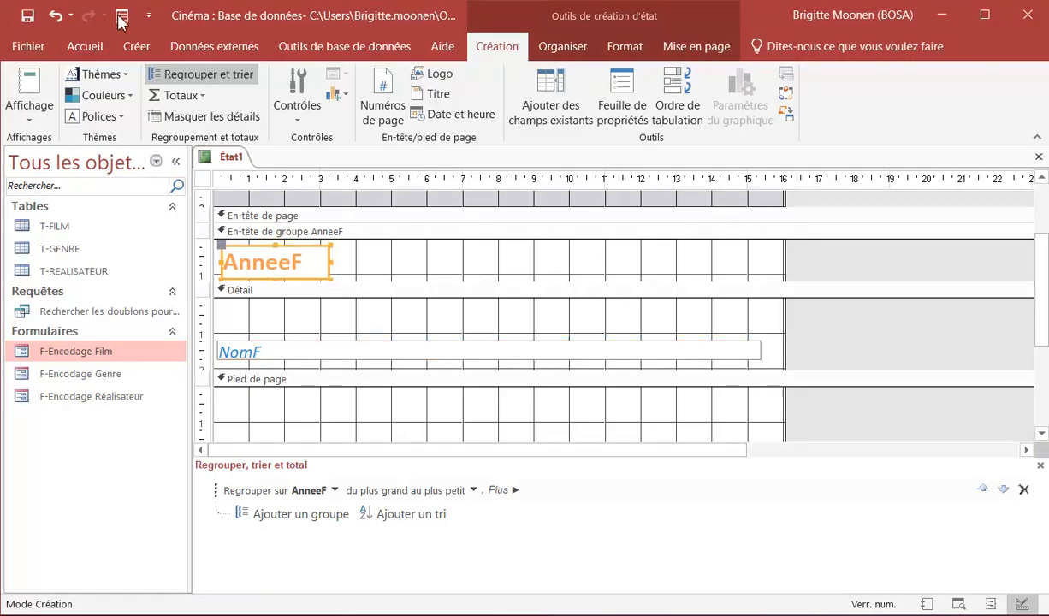
left_click(315, 351)
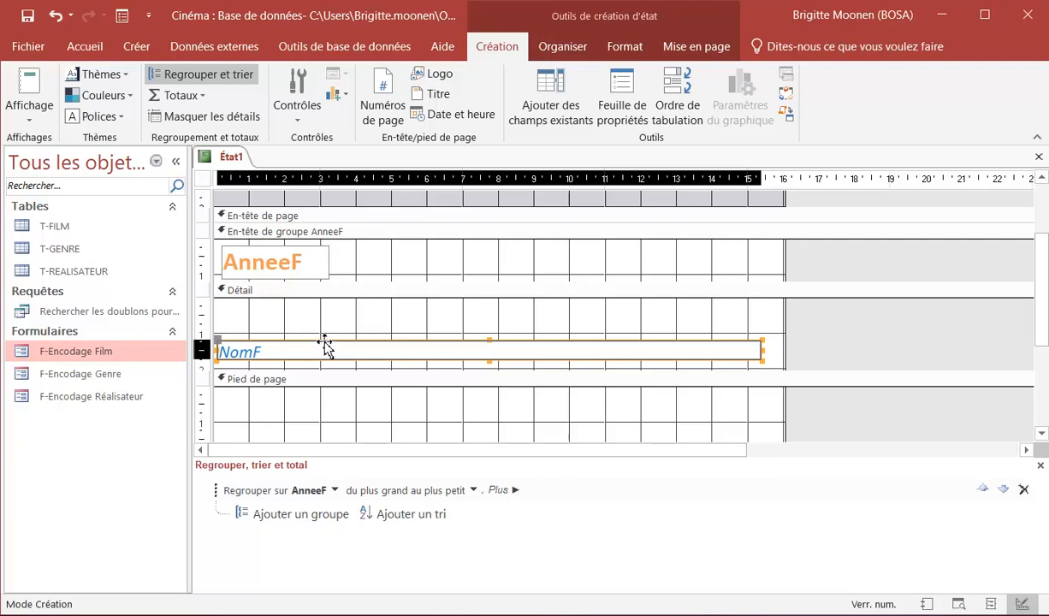
left_click_drag(326, 347, 325, 300)
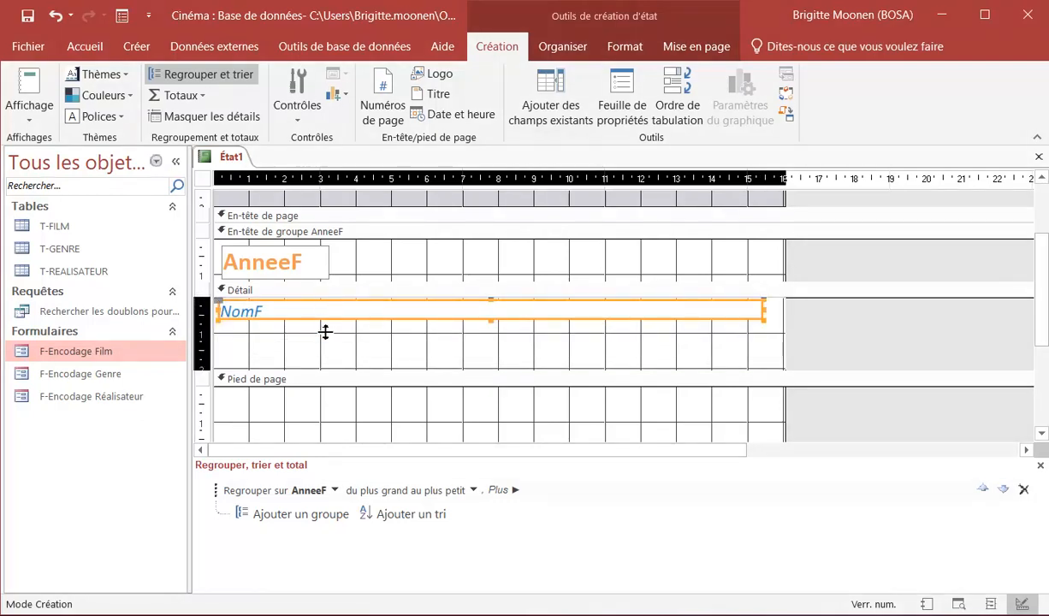
left_click_drag(325, 370, 325, 321)
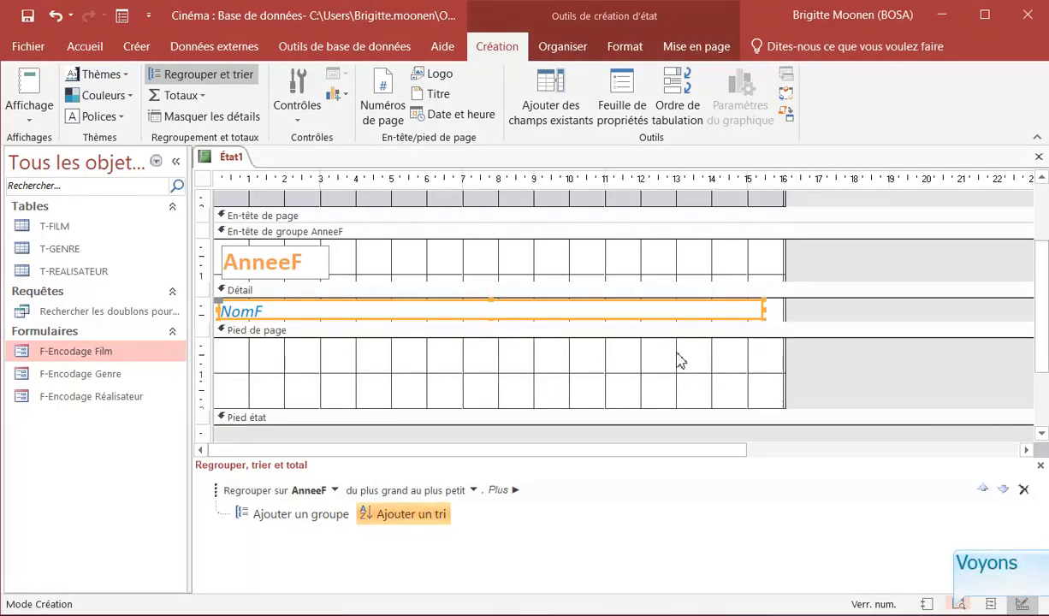
Preview the first pages of the report to examine the year grouping, film order and year alignment, and return to Design view.
left_click(958, 604)
scroll(369, 304, "down", 2)
scroll(372, 317, "down", 2)
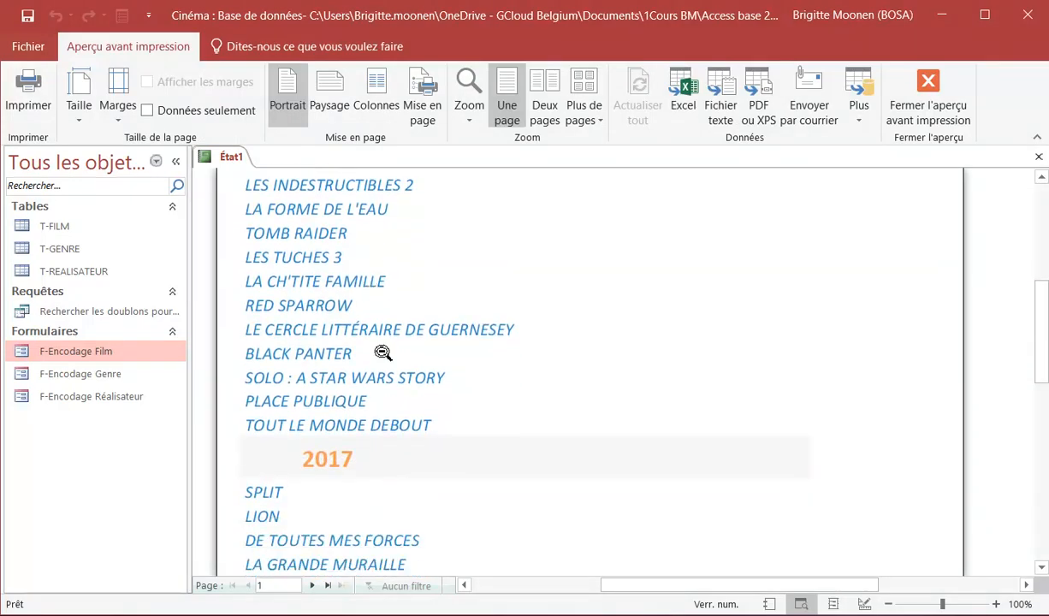
scroll(344, 448, "down", 8)
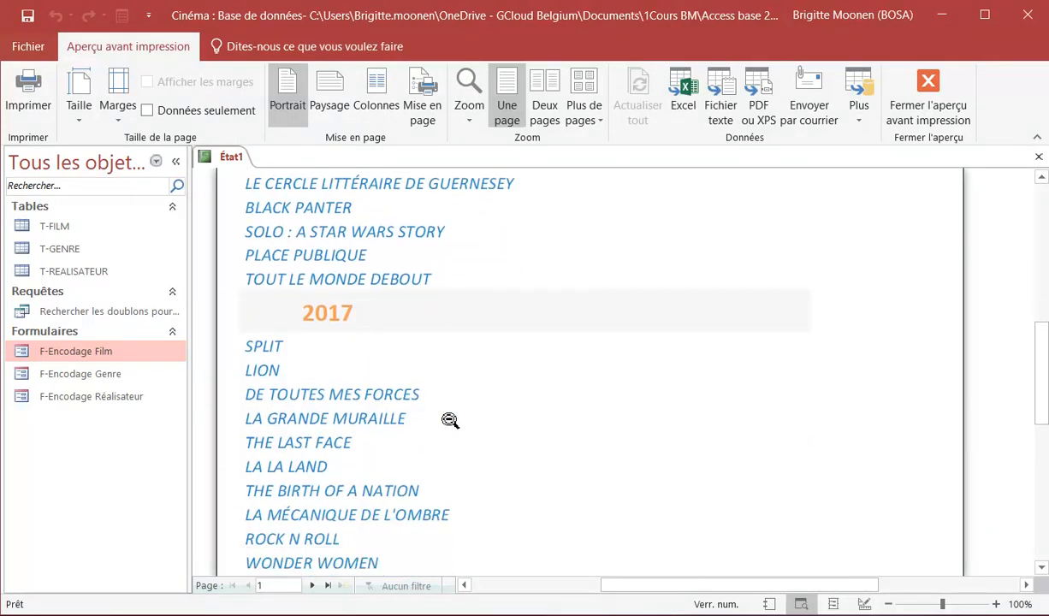
scroll(420, 455, "down", 6)
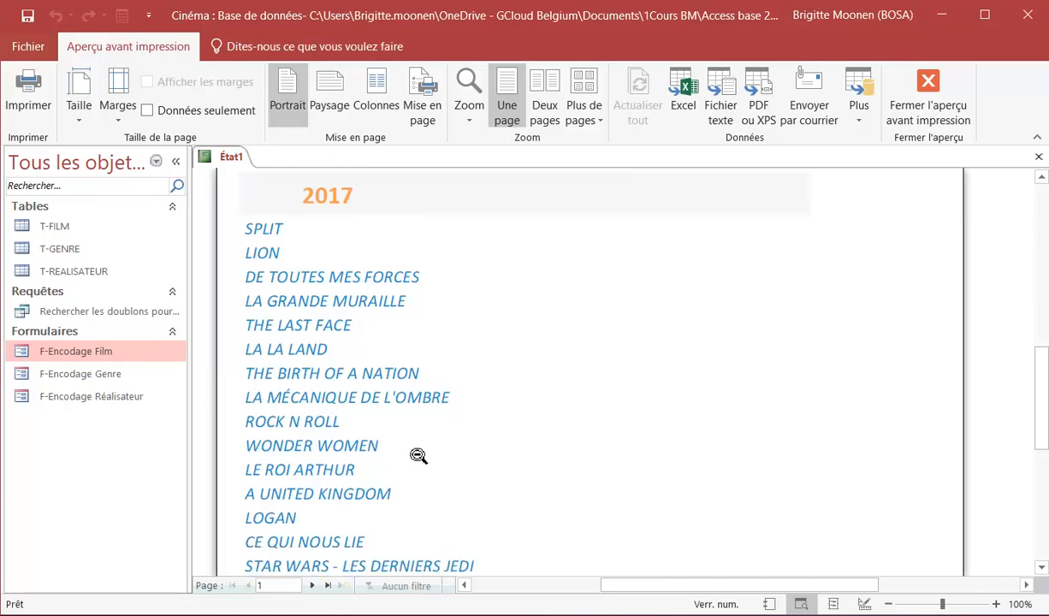
scroll(413, 449, "down", 2)
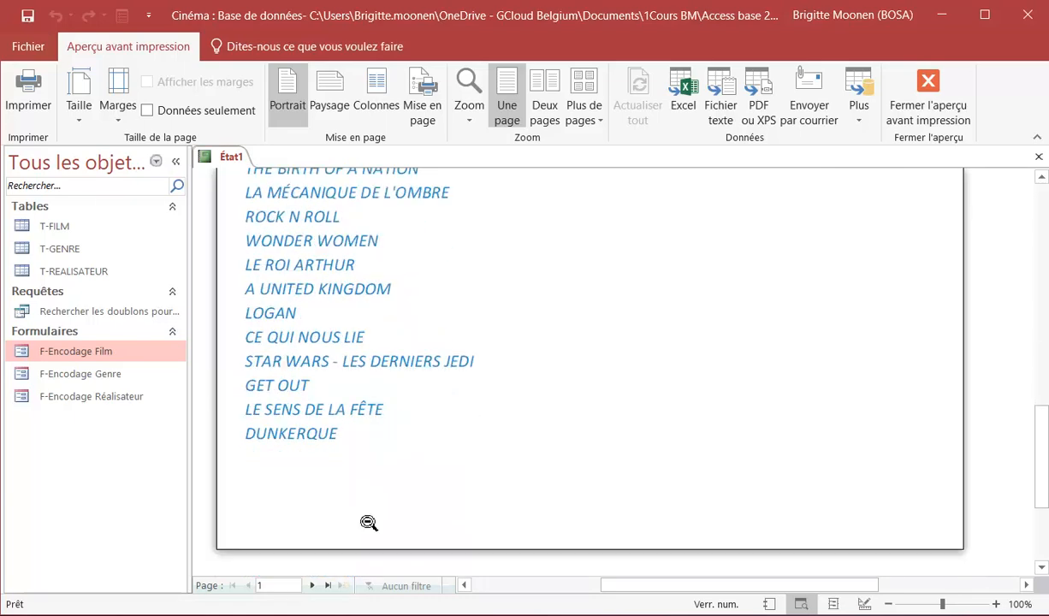
left_click(315, 588)
left_click(315, 587)
scroll(414, 415, "up", 13)
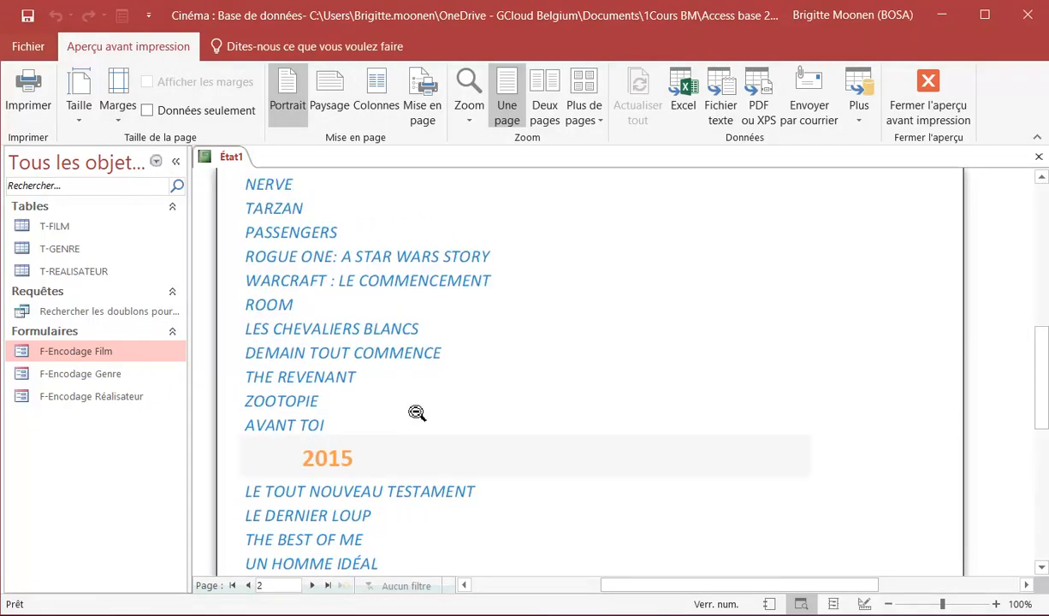
scroll(419, 406, "up", 3)
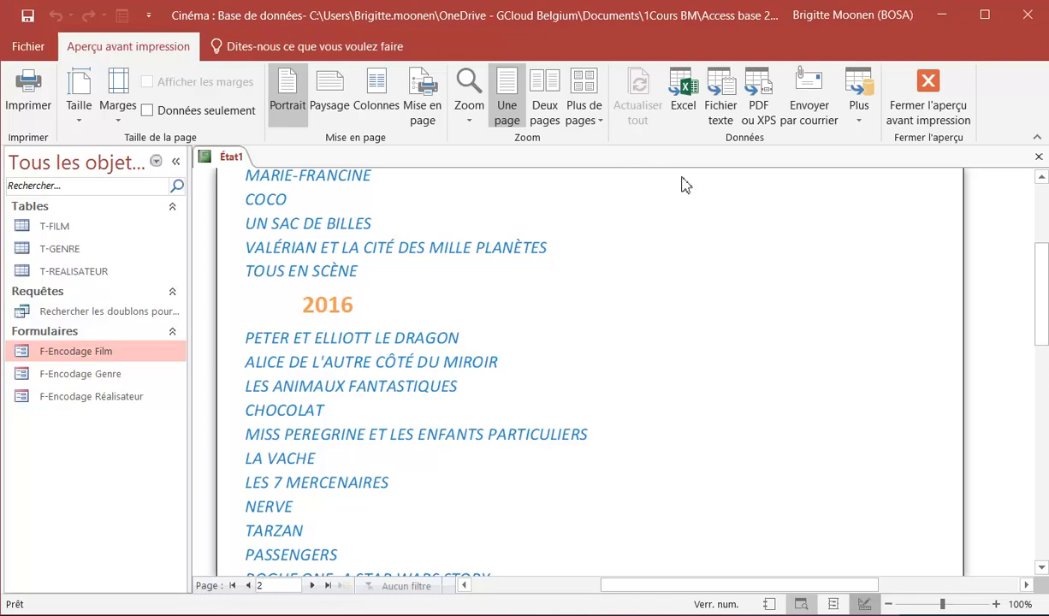
left_click(865, 605)
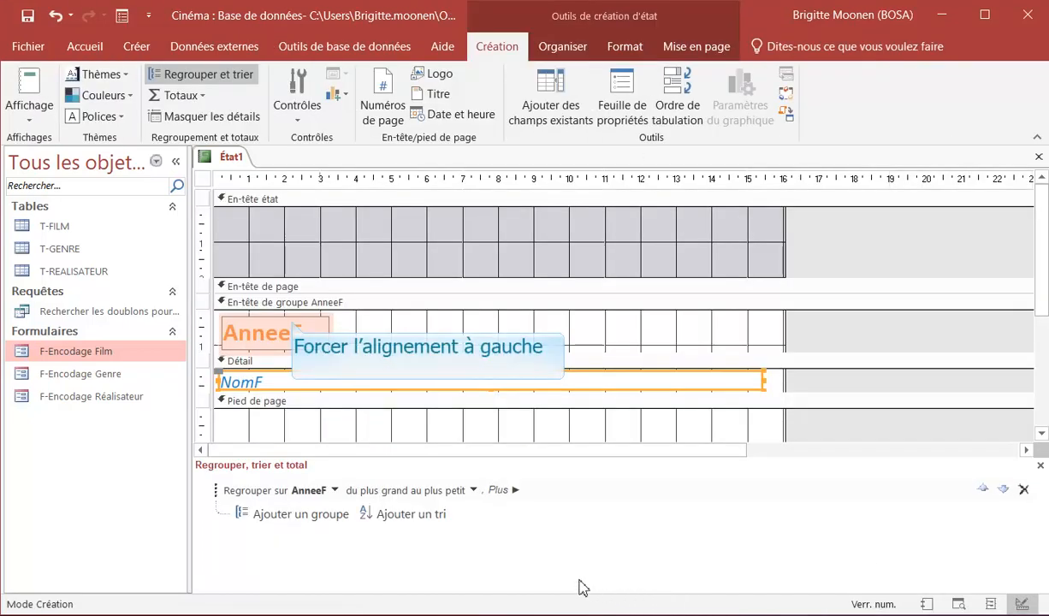
Left-align the AnneeF field's text and add a sort on NomF with A en haut within the year group.
left_click(291, 325)
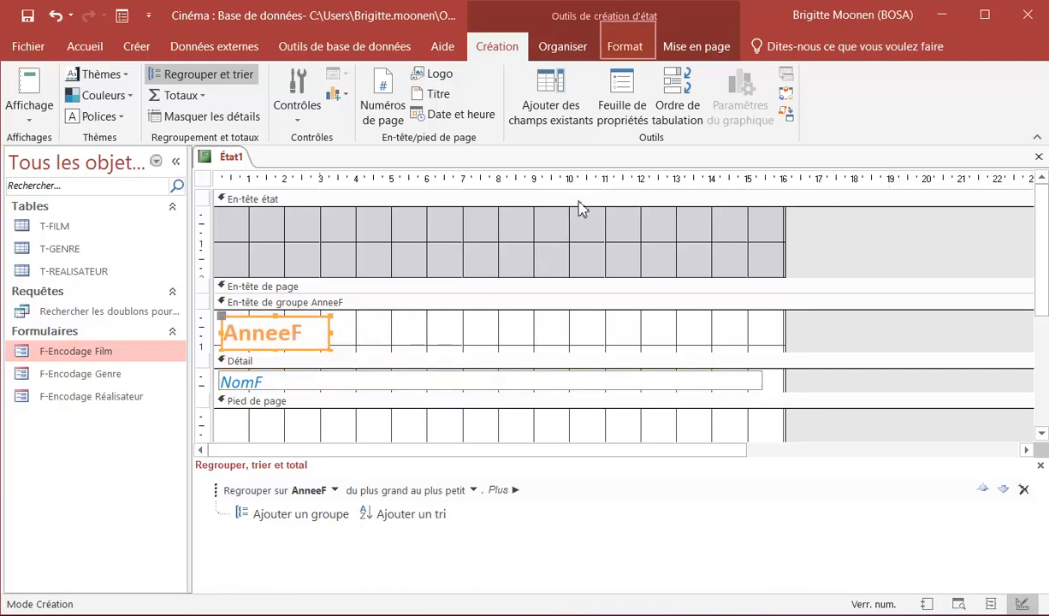
left_click(623, 48)
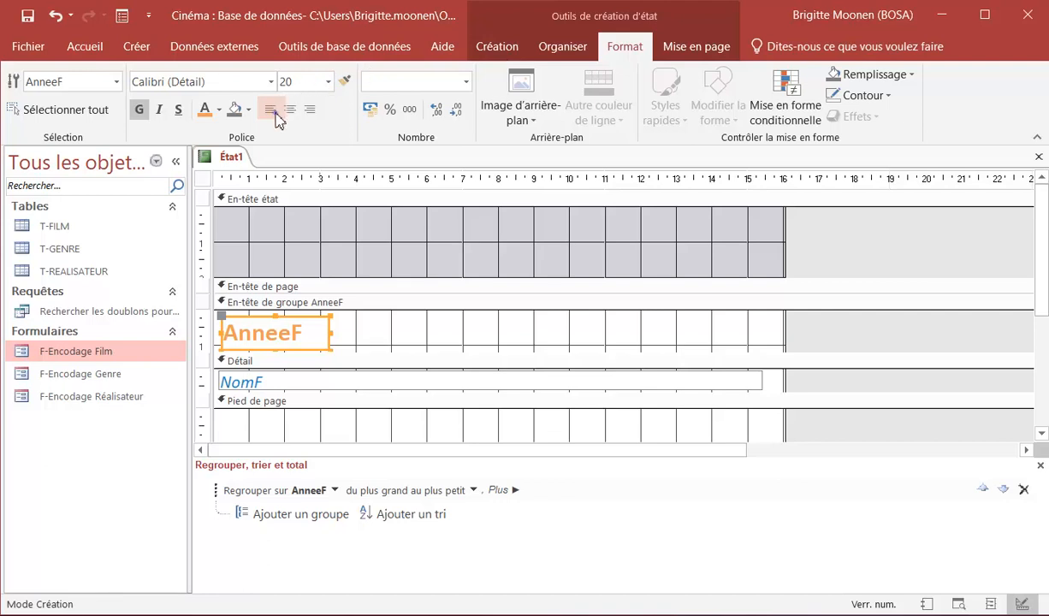
left_click(429, 518)
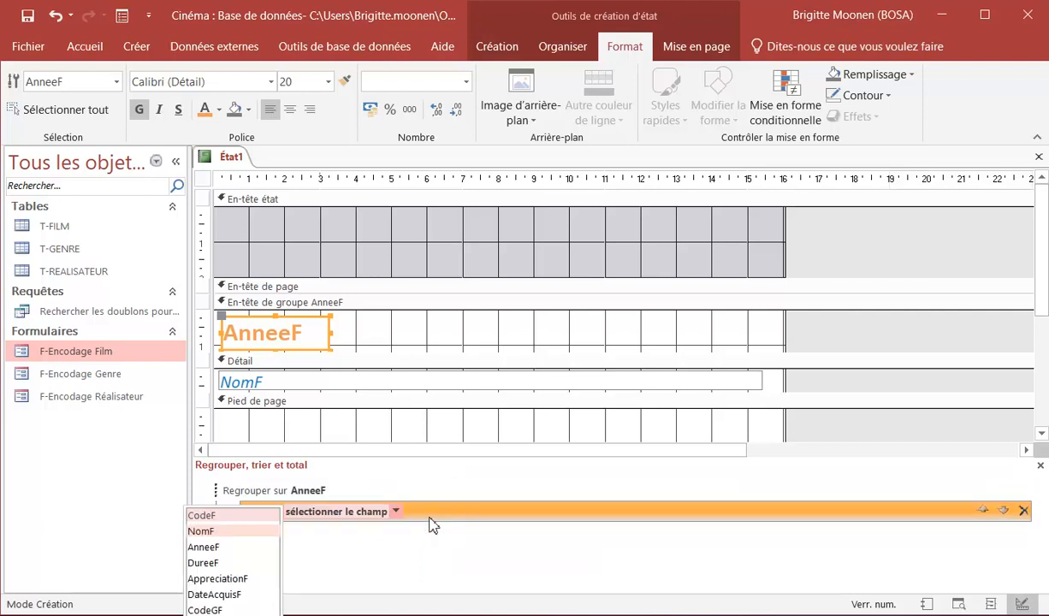
left_click(226, 536)
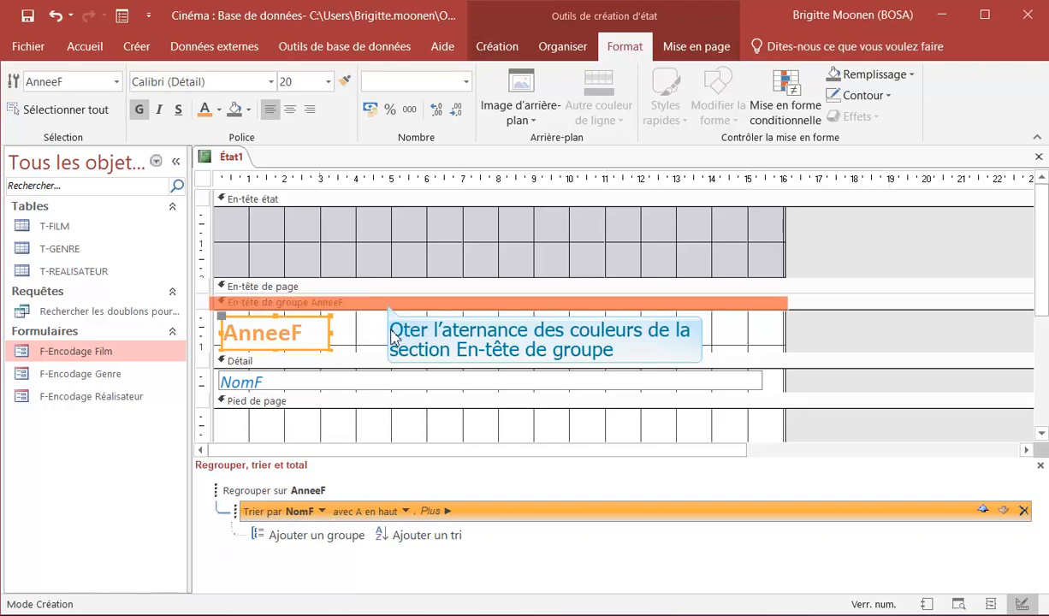
Set the AnneeF group header's alternate row colour to Aucune couleur.
left_click(374, 302)
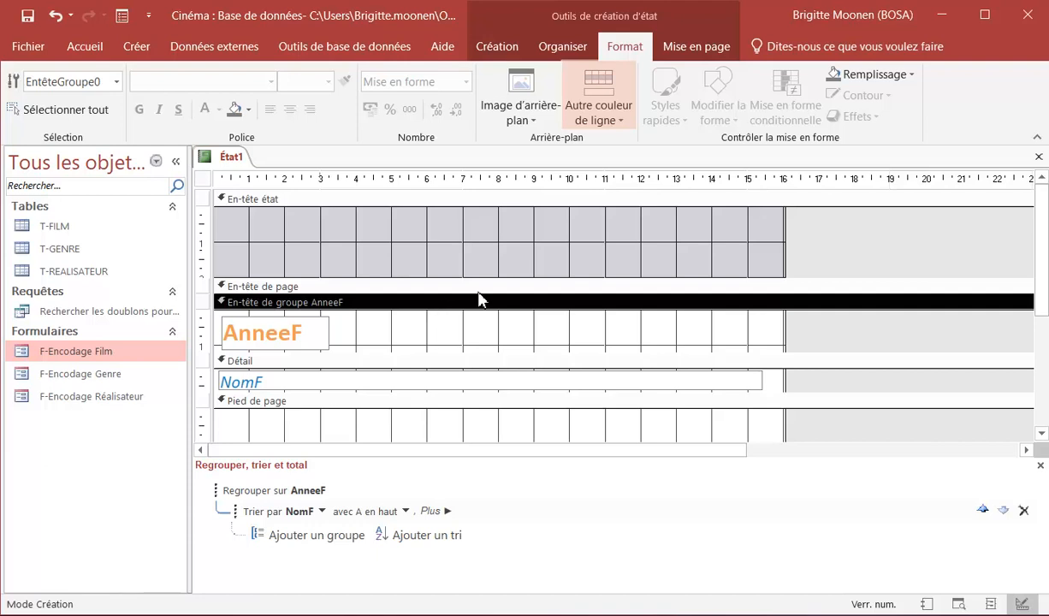
left_click(603, 108)
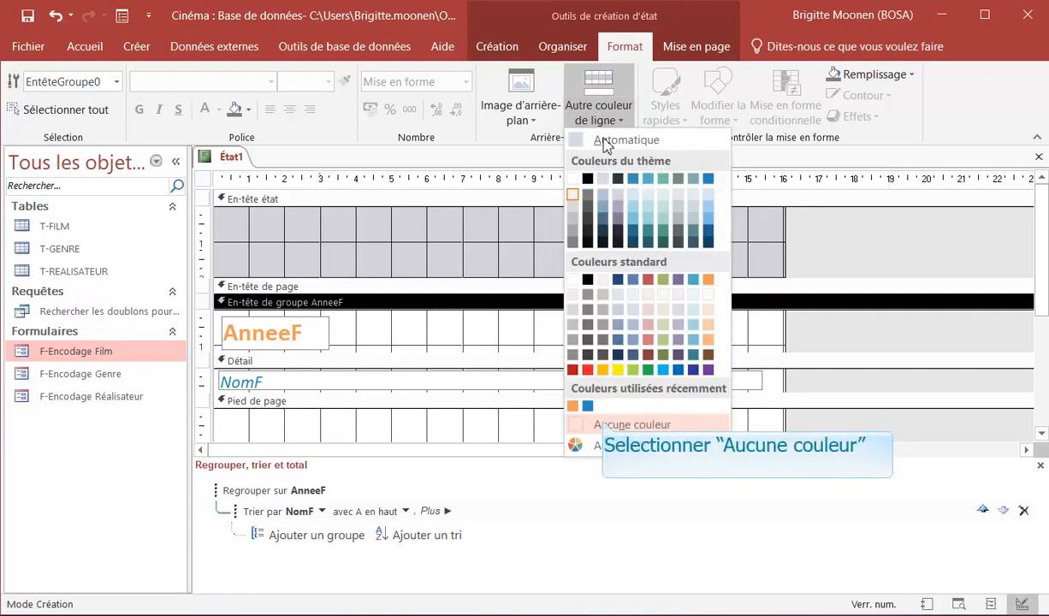
left_click(607, 426)
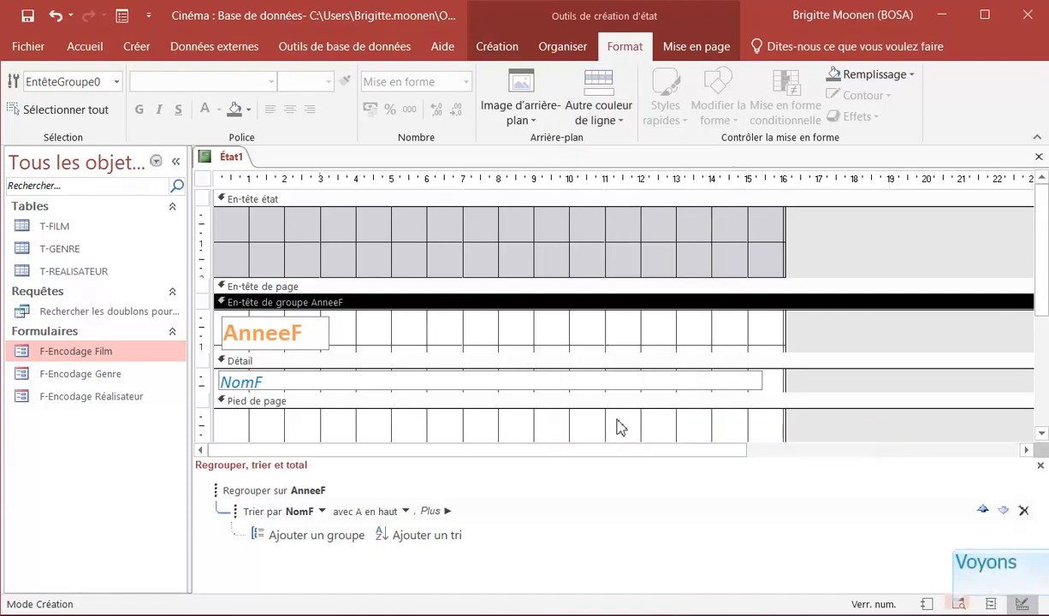
Preview the report to examine the sorted films, the year headings and the break between pages 1 and 2, and return to Design view.
left_click(961, 604)
scroll(320, 306, "down", 5)
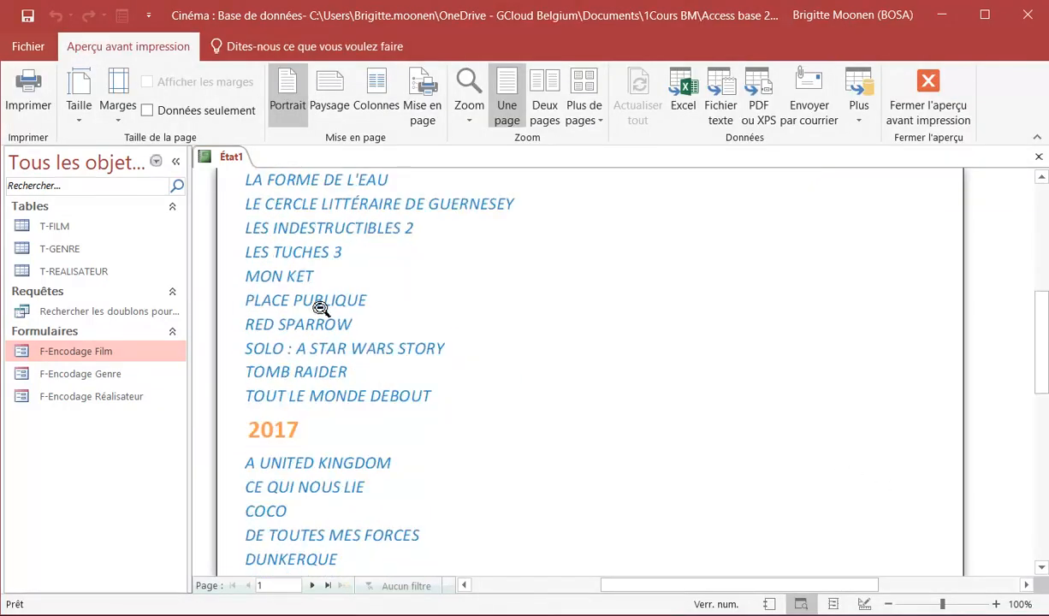
scroll(320, 308, "down", 10)
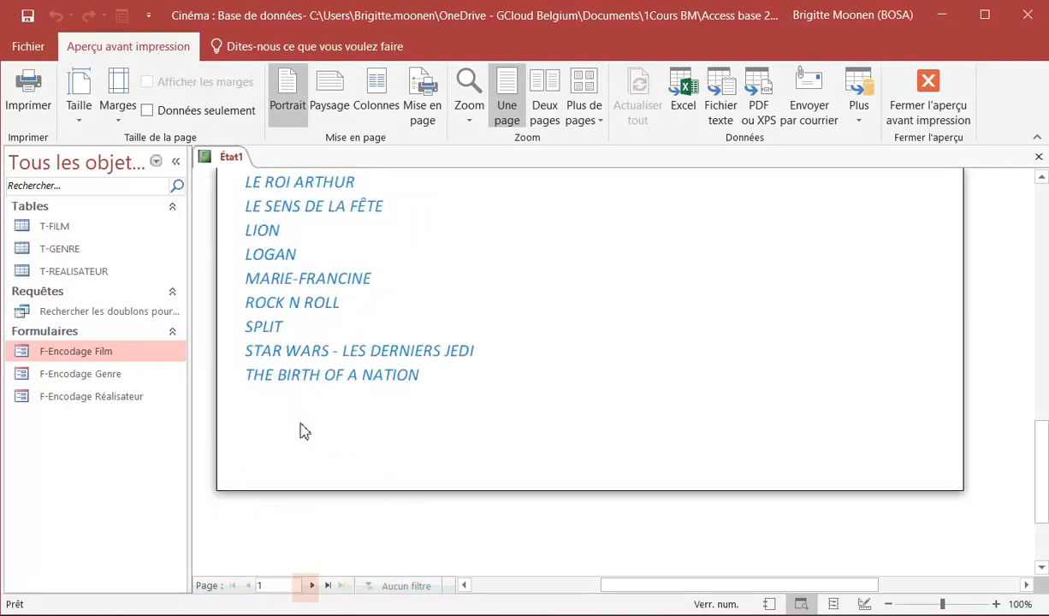
left_click(312, 586)
scroll(346, 415, "up", 10)
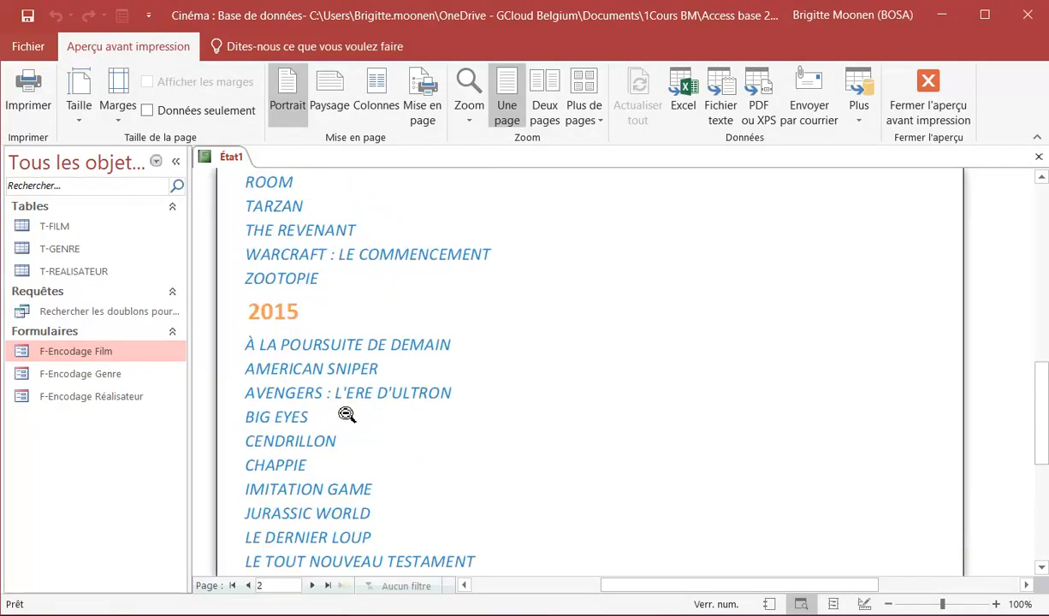
scroll(355, 412, "up", 4)
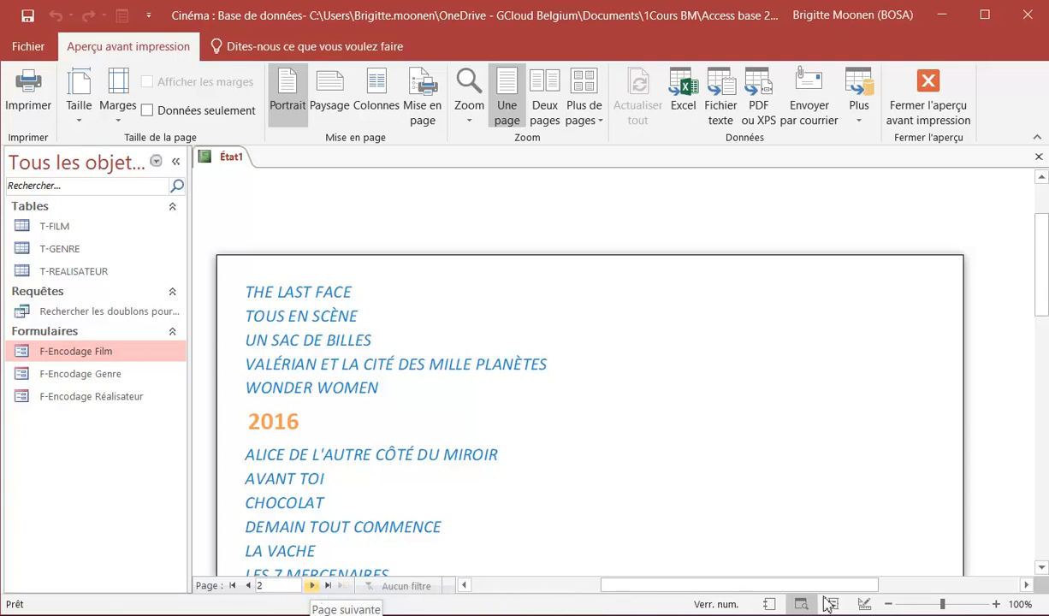
left_click(864, 605)
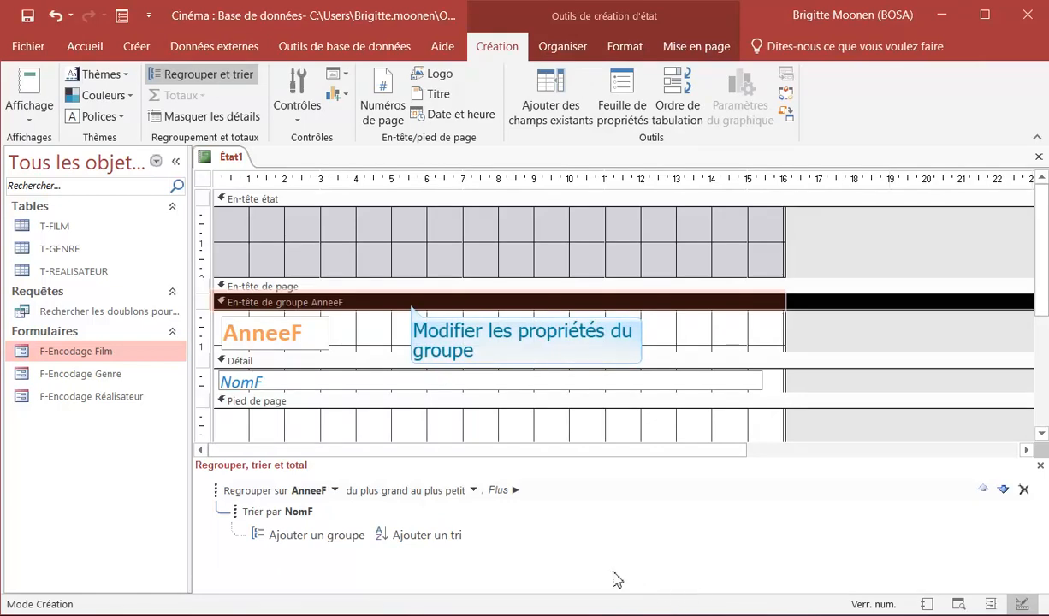
Set the AnneeF group header's Répéter Section property to Oui and close its properties.
double_click(414, 304)
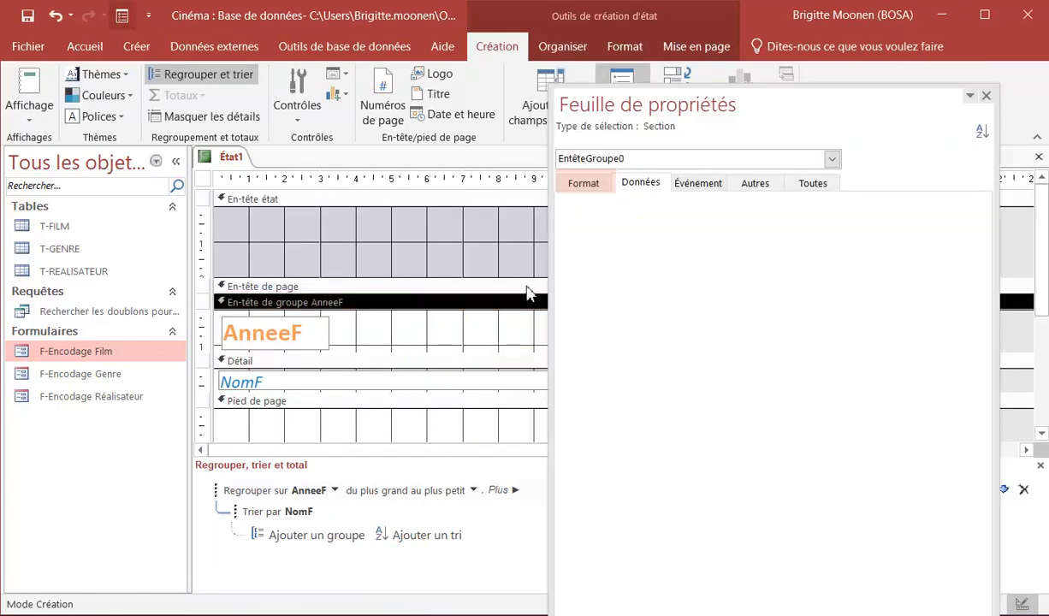
left_click(594, 187)
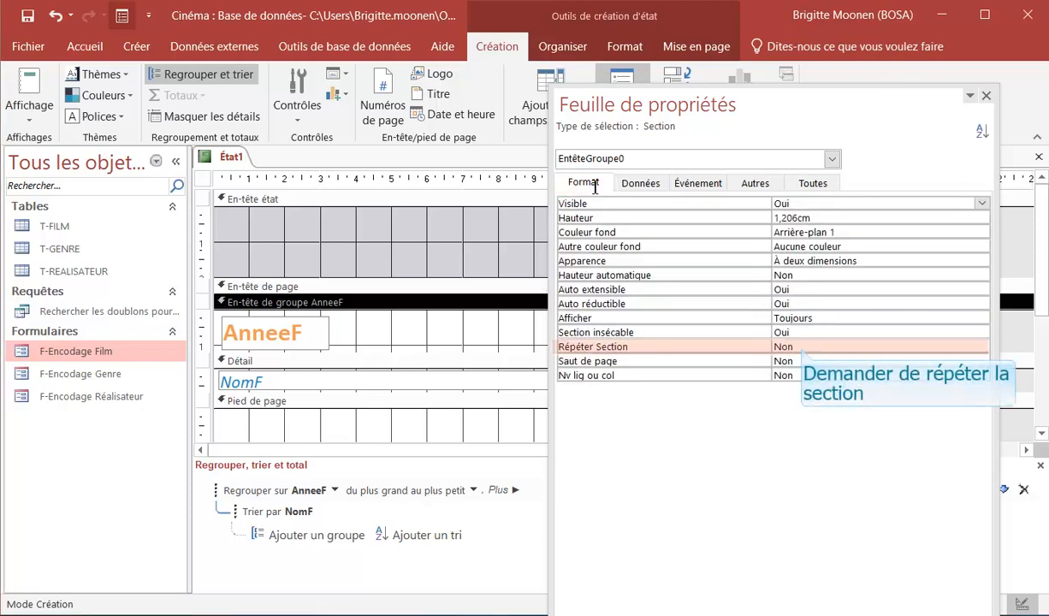
left_click(806, 348)
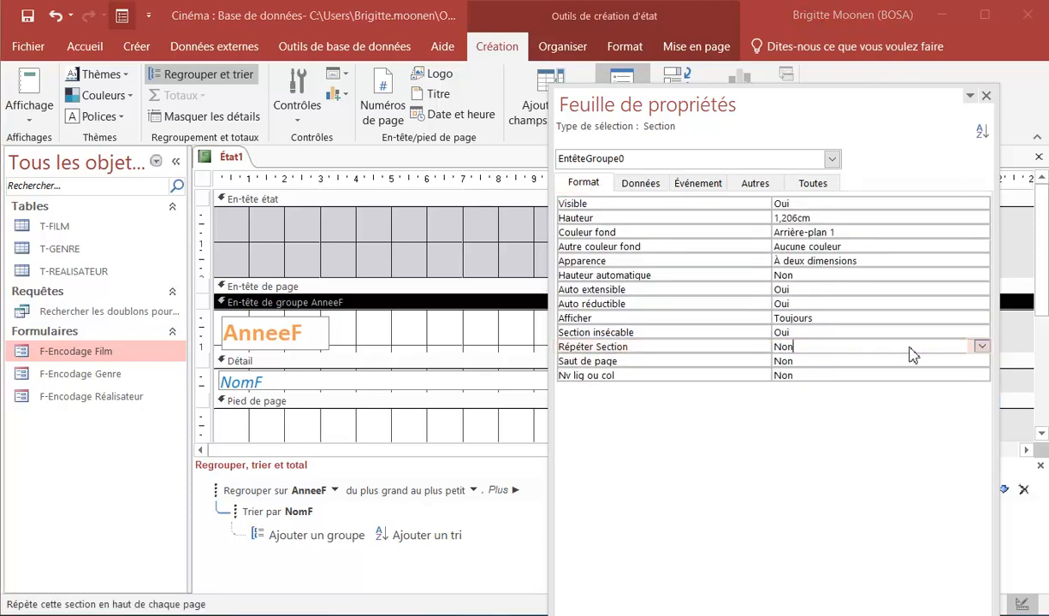
left_click(982, 348)
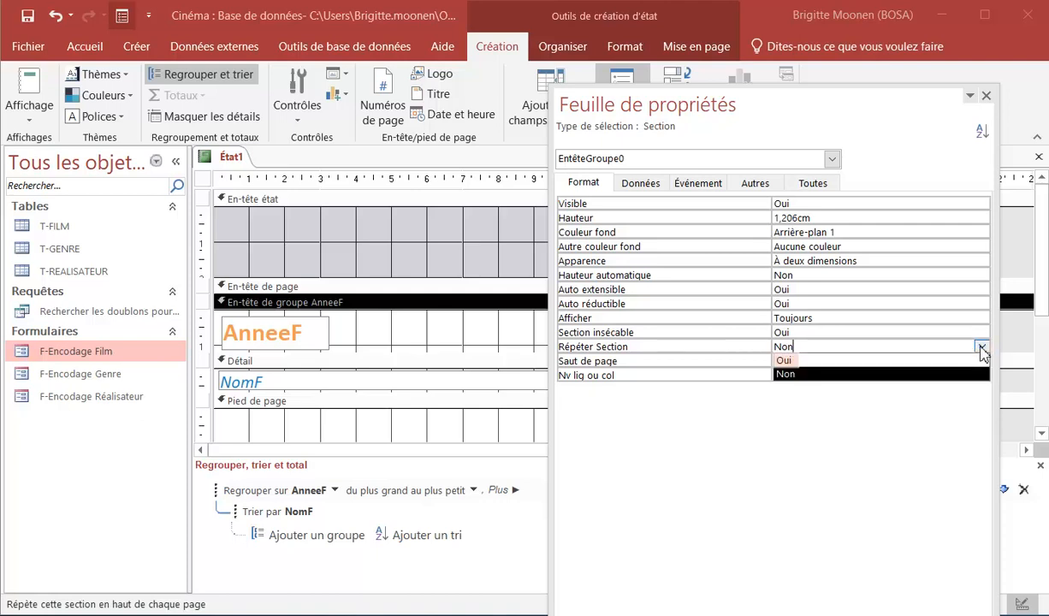
left_click(786, 361)
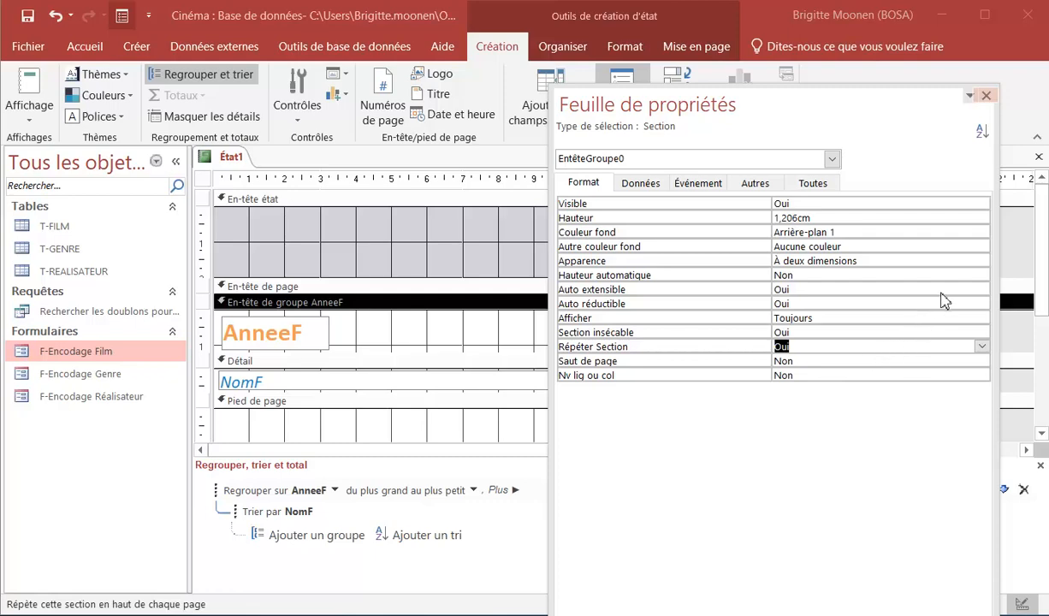
left_click(986, 97)
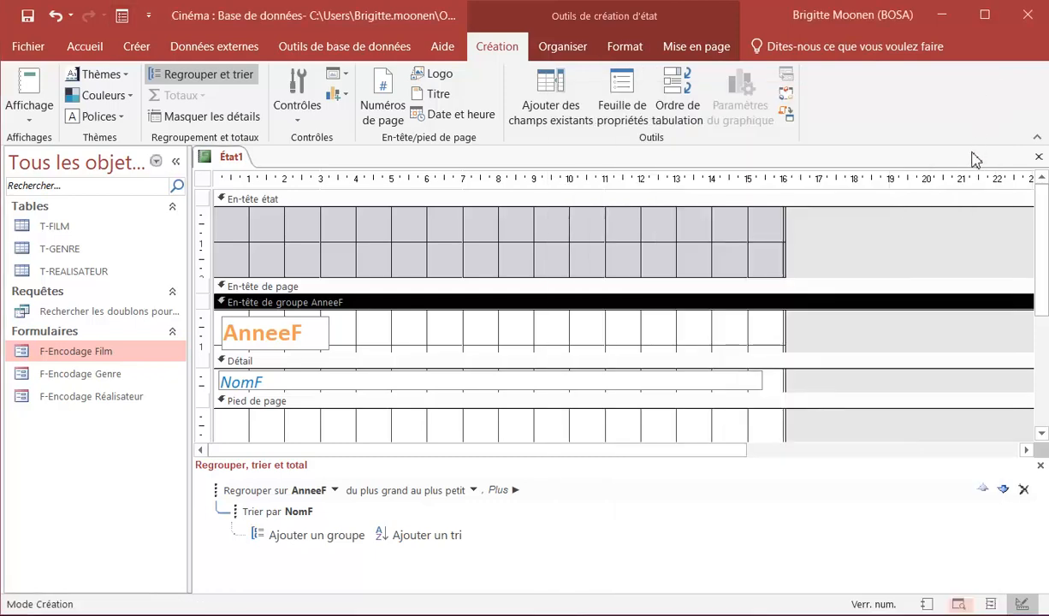
Preview the report and examine the year headings at the breaks between pages 1, 2 and 3.
left_click(959, 604)
scroll(426, 414, "down", 10)
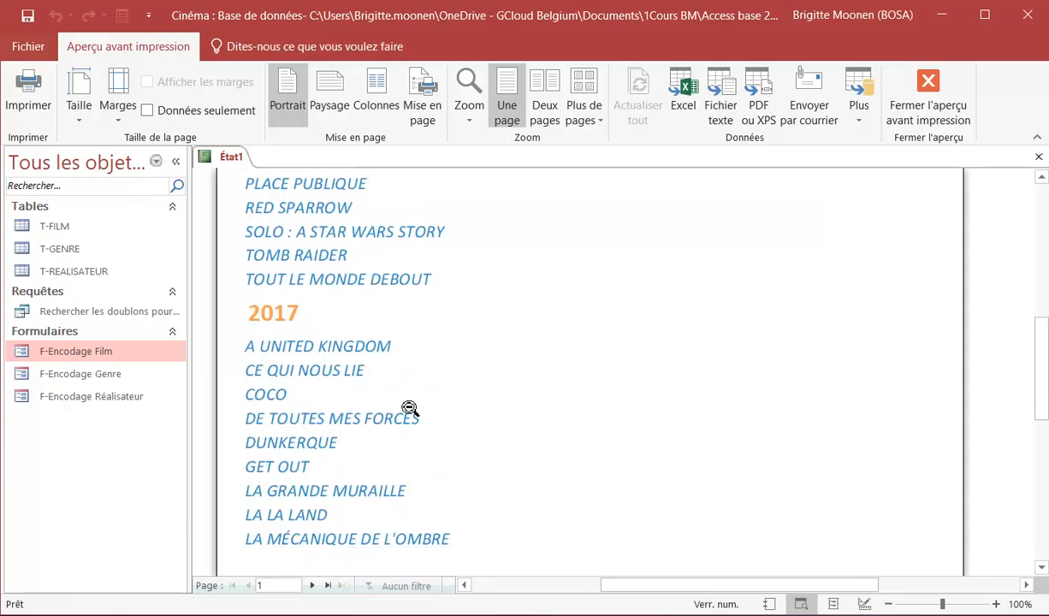
scroll(404, 407, "down", 4)
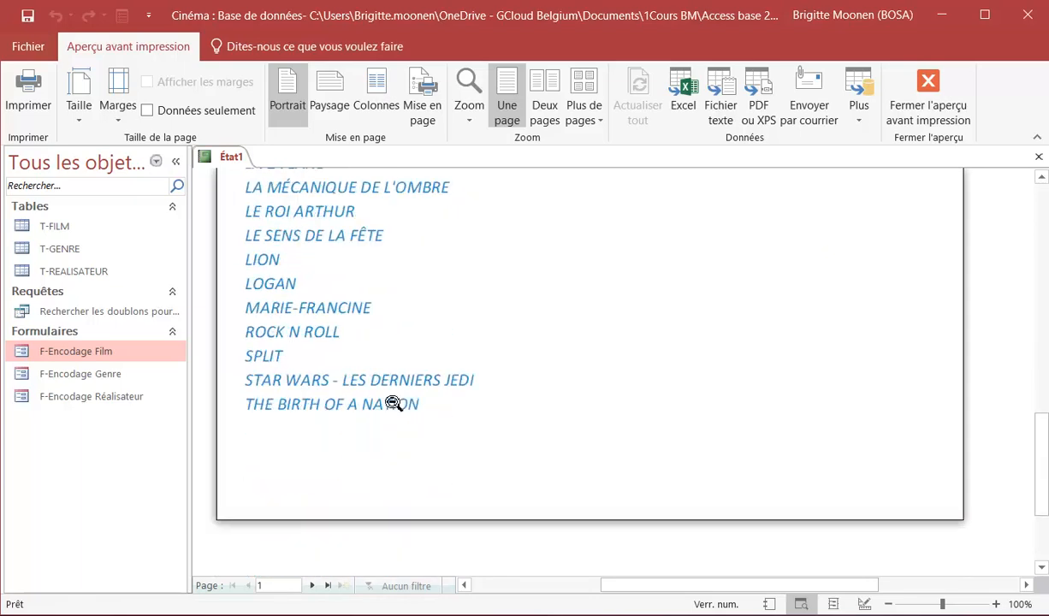
left_click(311, 585)
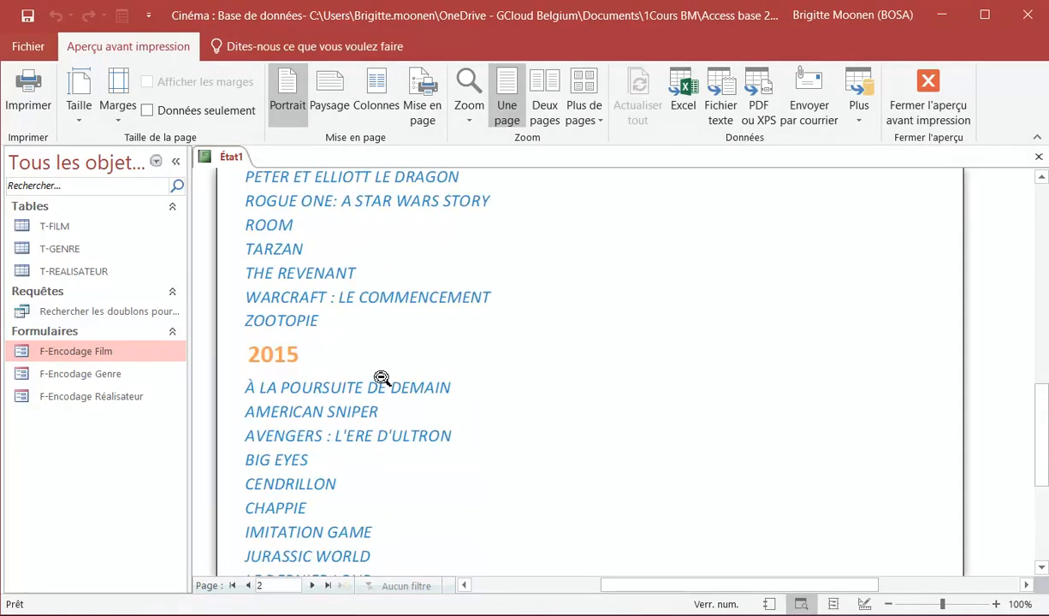
scroll(382, 376, "up", 5)
scroll(387, 370, "up", 3)
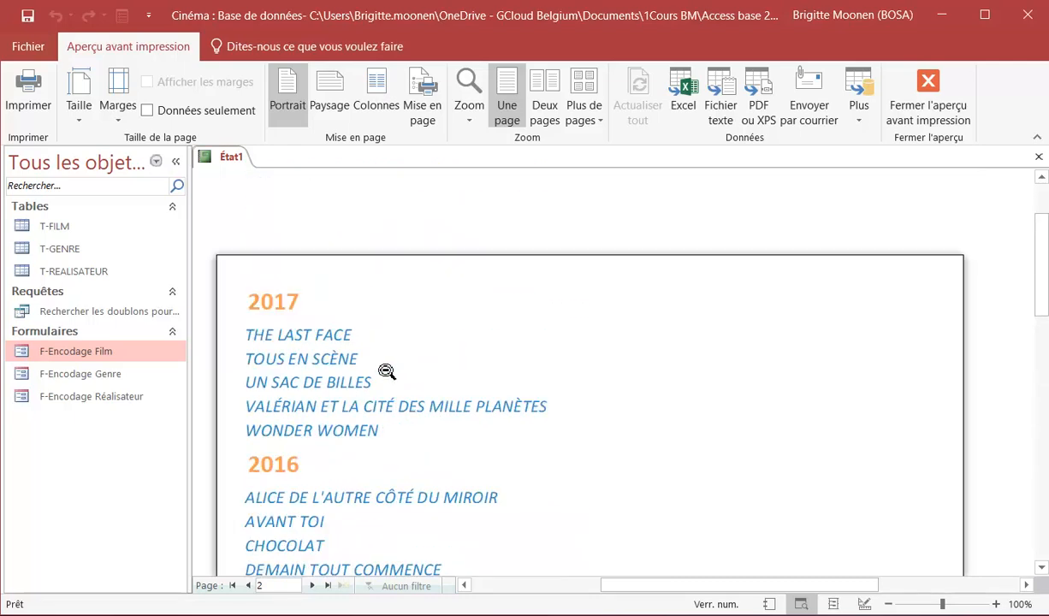
scroll(316, 469, "down", 1)
scroll(316, 469, "down", 7)
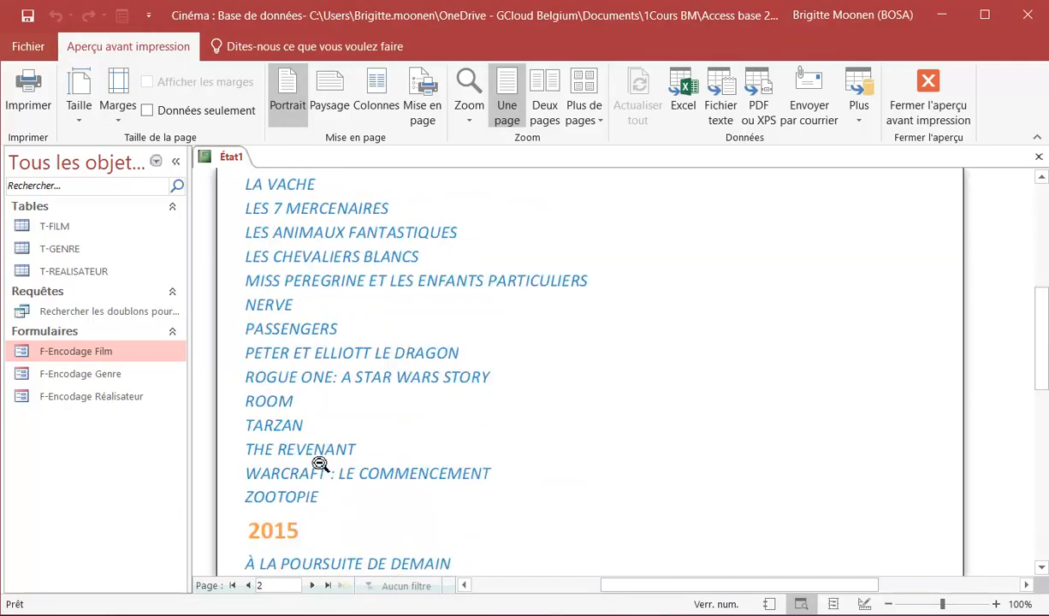
scroll(321, 465, "down", 5)
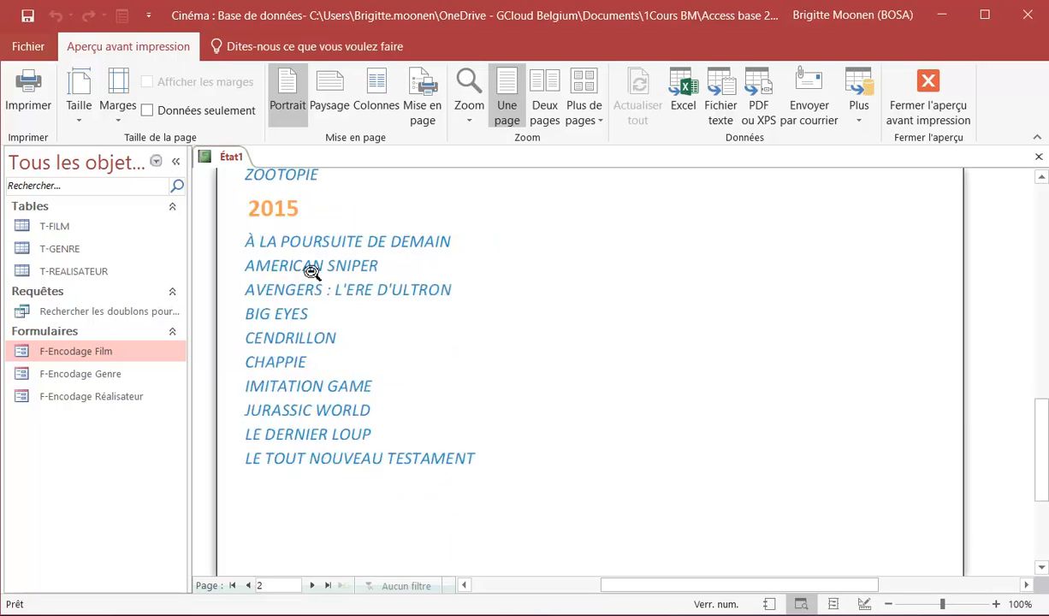
left_click(312, 585)
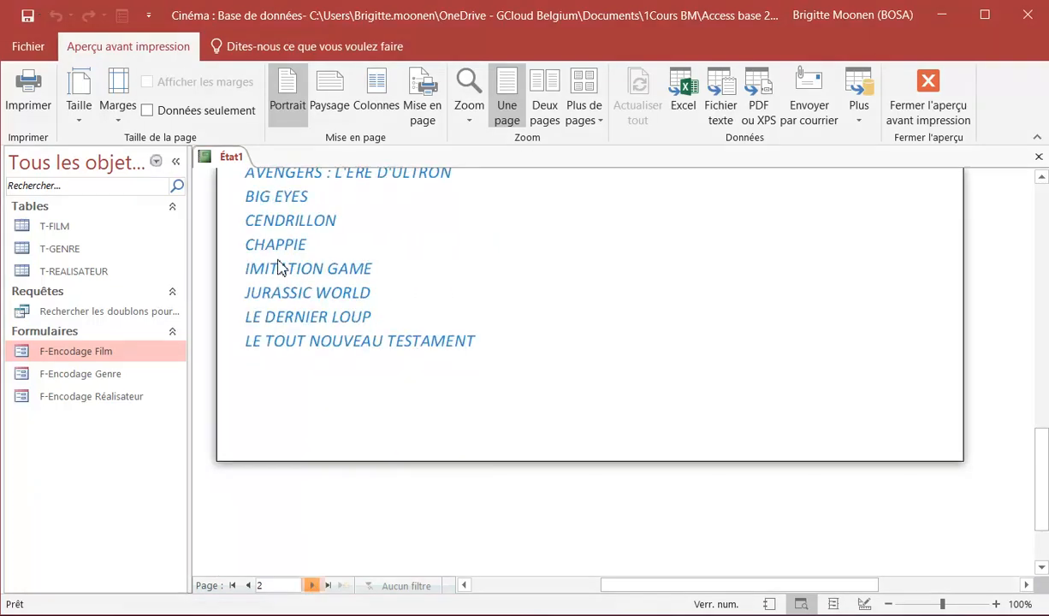
left_click(313, 585)
scroll(390, 379, "up", 7)
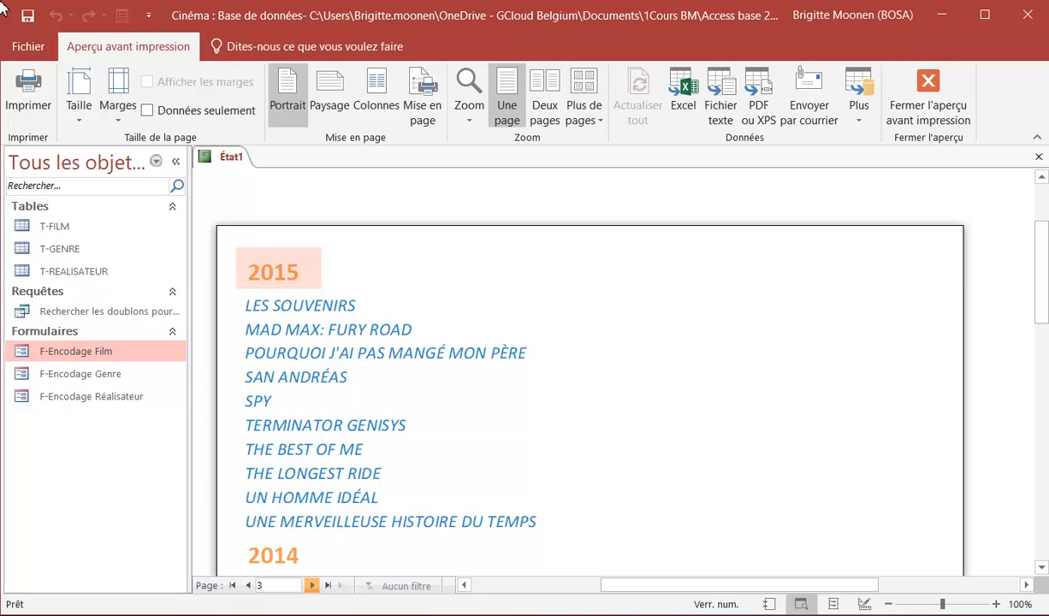
Page through the preview from page 4 to 21, check for year headings stranded at page ends, and return to Design view.
left_click(312, 586)
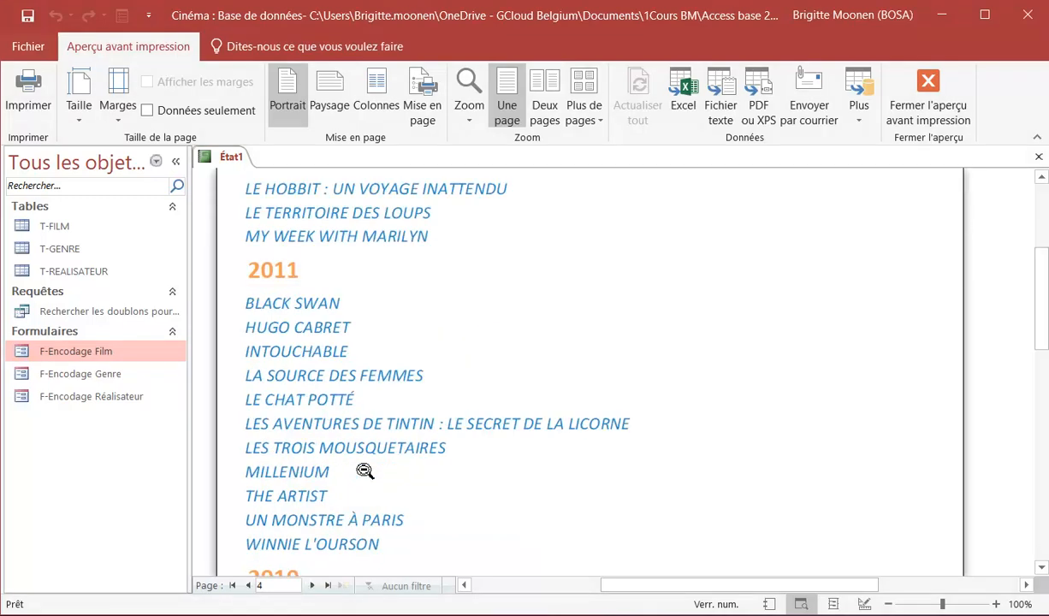
scroll(368, 469, "down", 5)
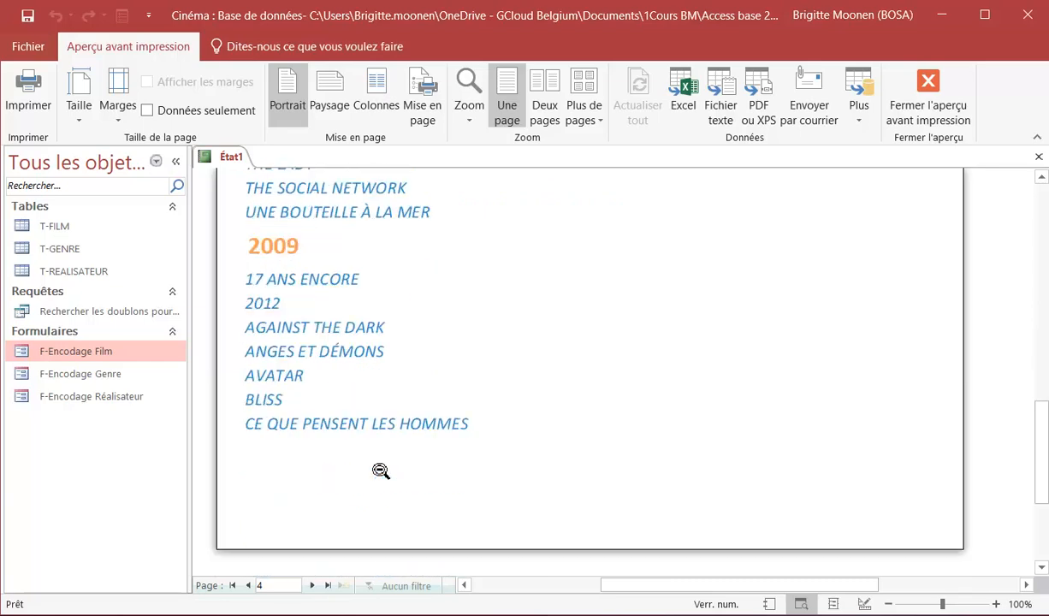
left_click(315, 587)
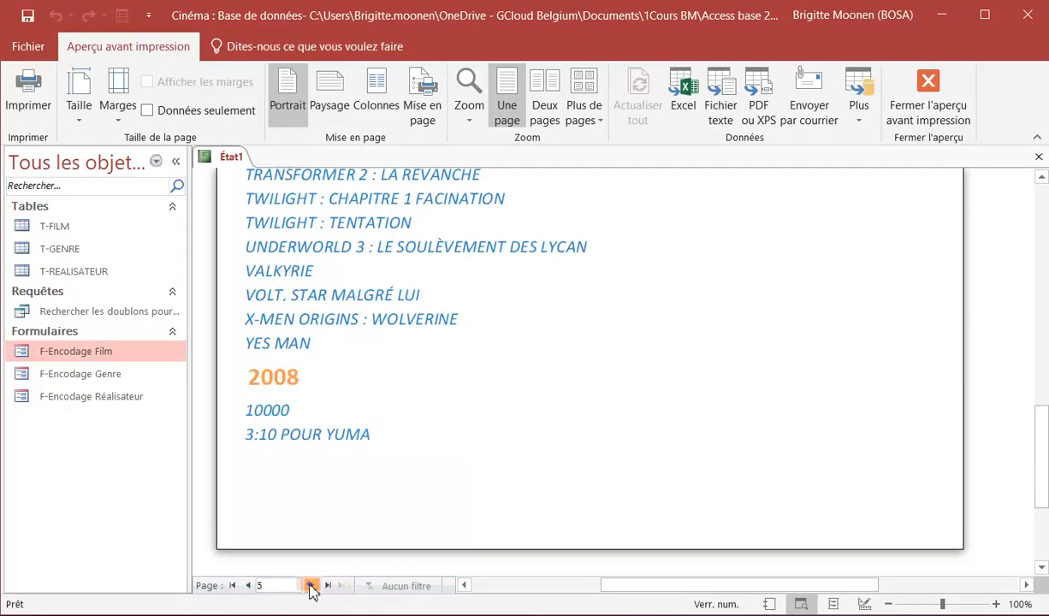
left_click(314, 586)
left_click(313, 586)
left_click(312, 586)
left_click(311, 587)
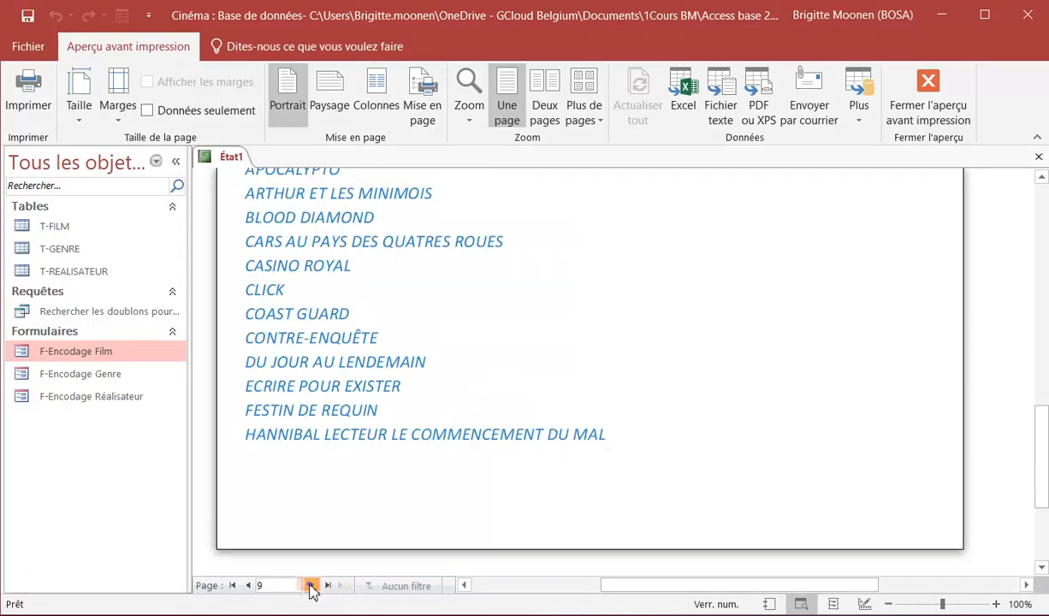
left_click(311, 586)
left_click(311, 587)
left_click(310, 587)
left_click(310, 586)
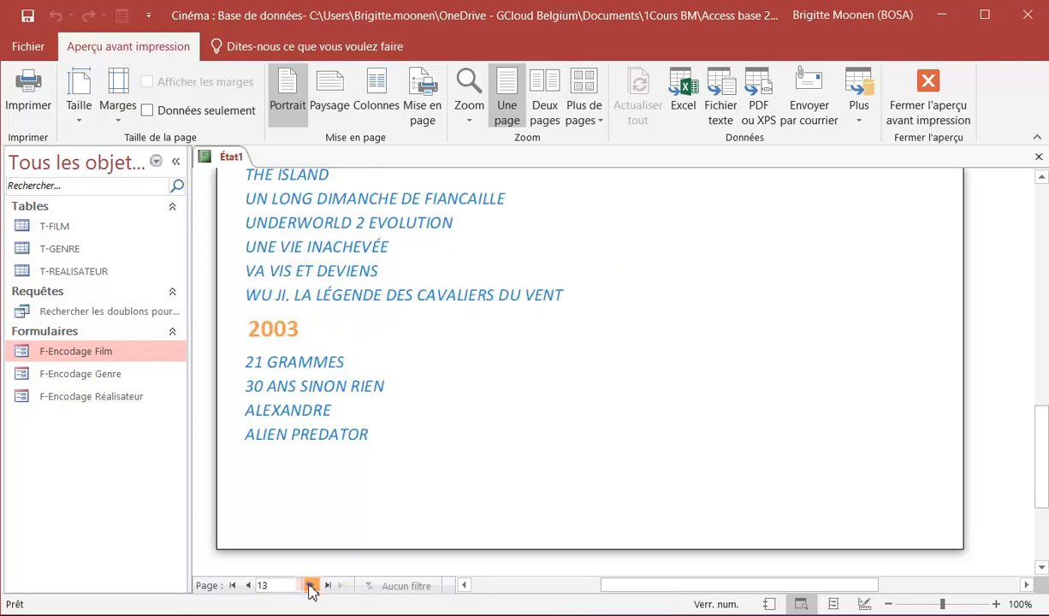
left_click(311, 586)
left_click(311, 587)
left_click(310, 586)
left_click(311, 586)
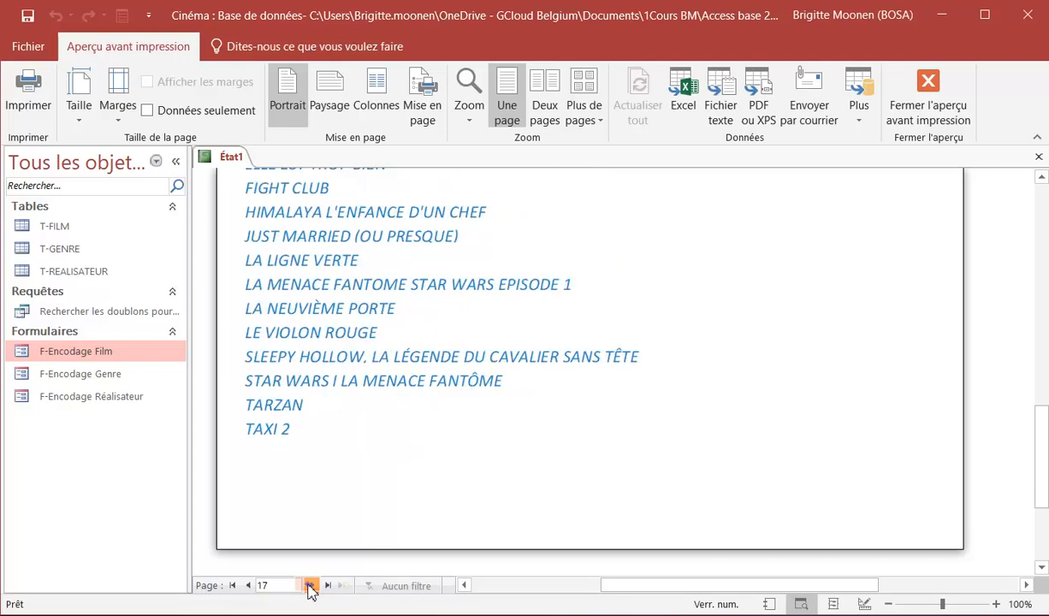
left_click(311, 586)
left_click(310, 586)
left_click(311, 586)
left_click(311, 586)
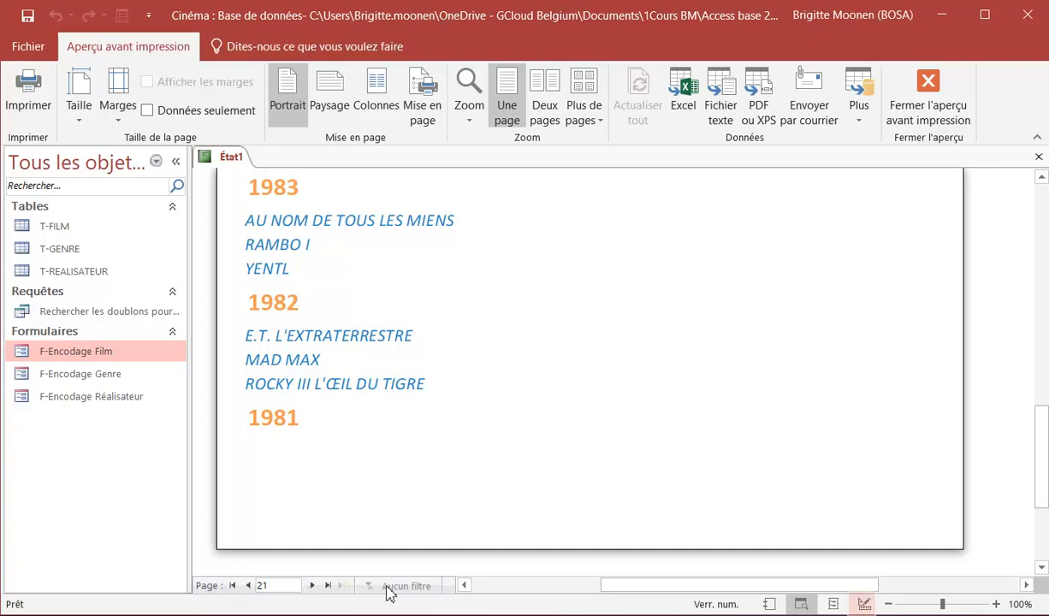
left_click(864, 605)
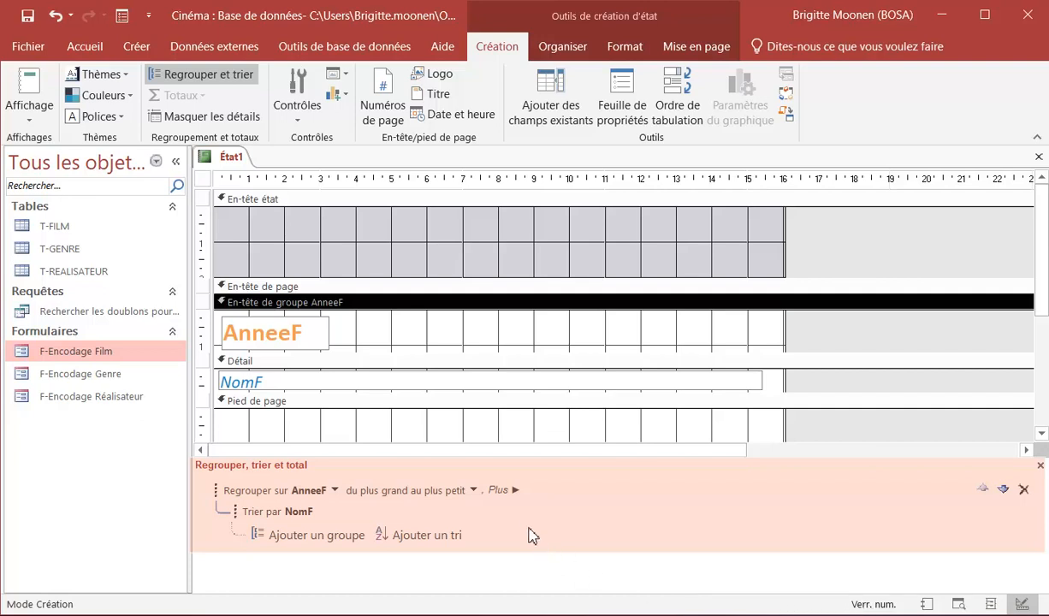
Set the AnneeF group to "faire tenir l'en-tête et le premier enregistrement sur une page".
left_click(514, 490)
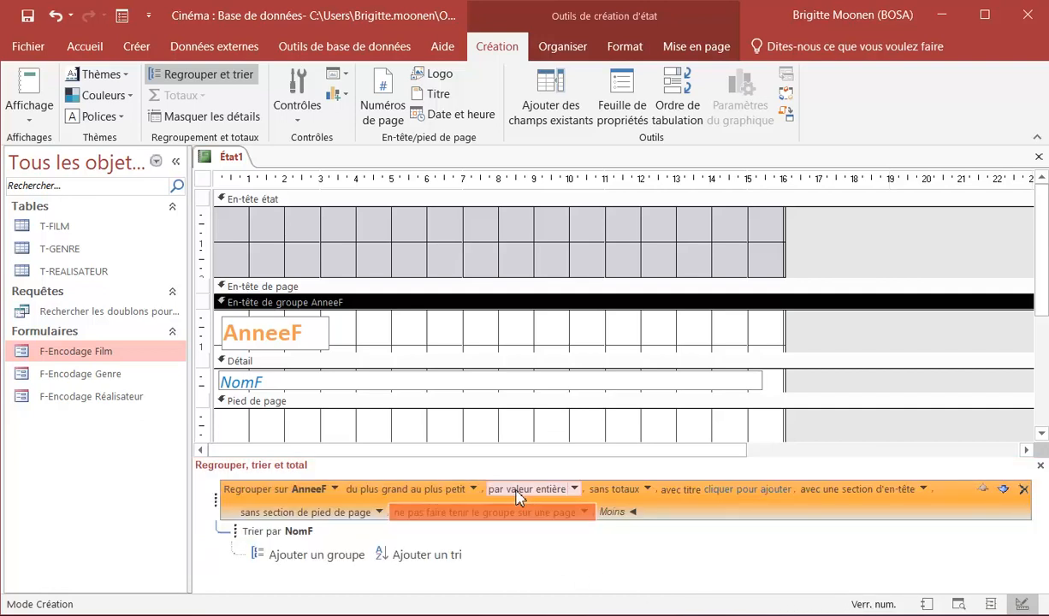
left_click(586, 513)
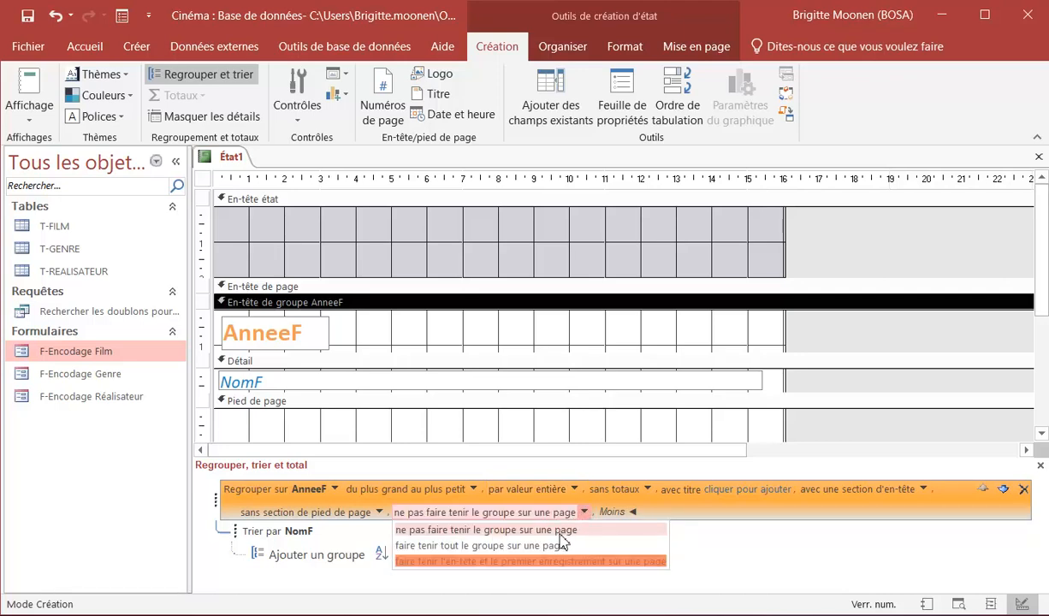
left_click(558, 563)
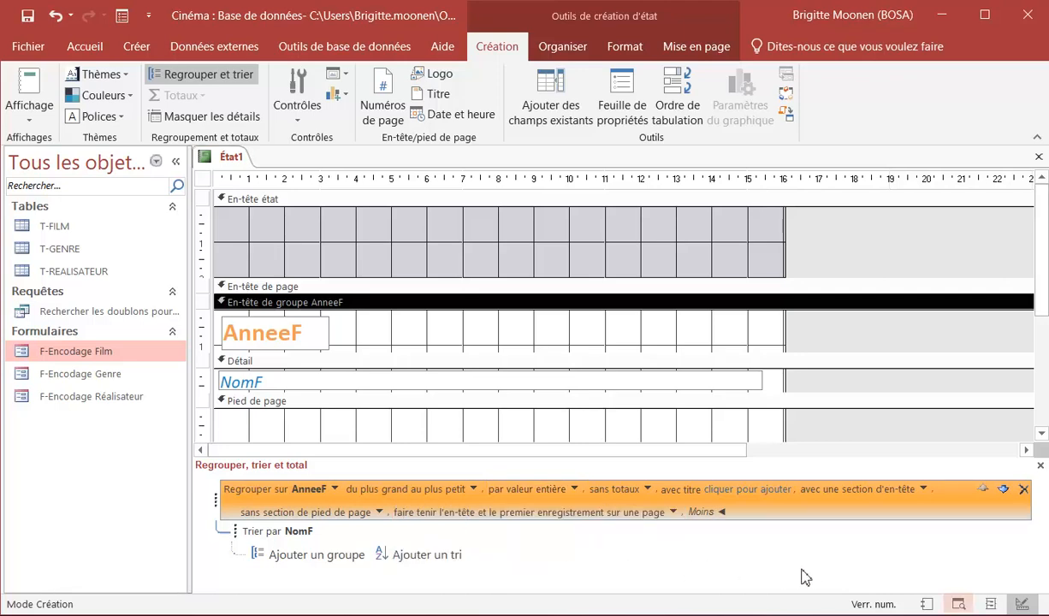
Preview the report, examine the break between pages 21 and 22, and return to Design view.
left_click(955, 603)
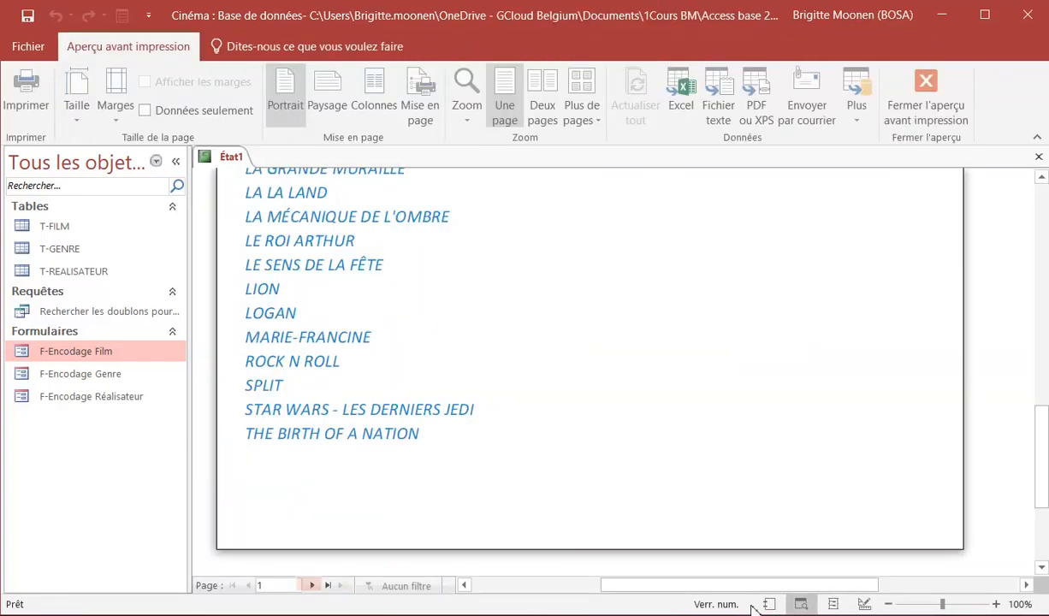
left_click(310, 586)
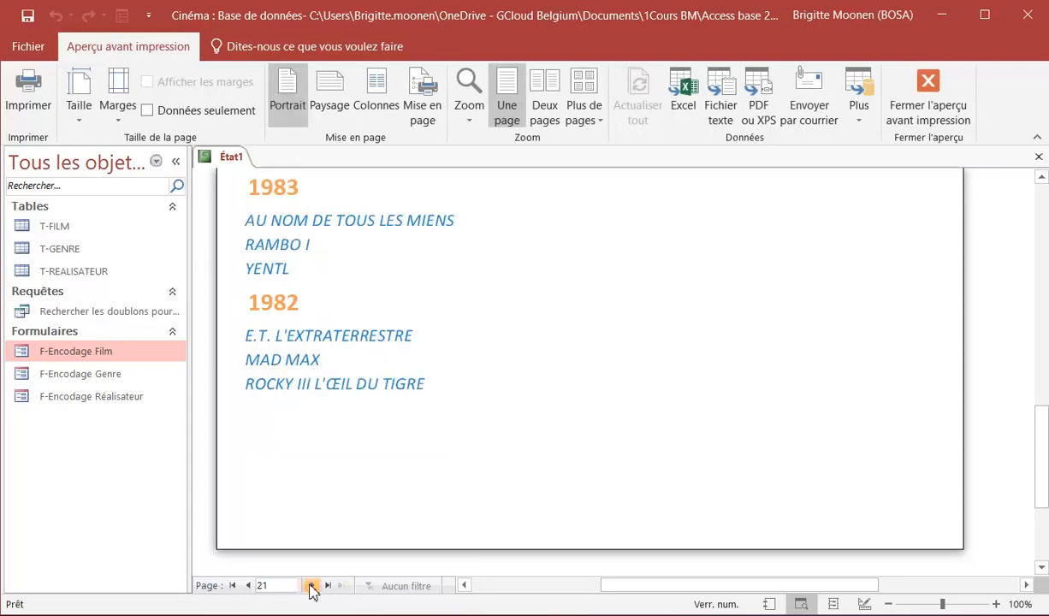
left_click(312, 586)
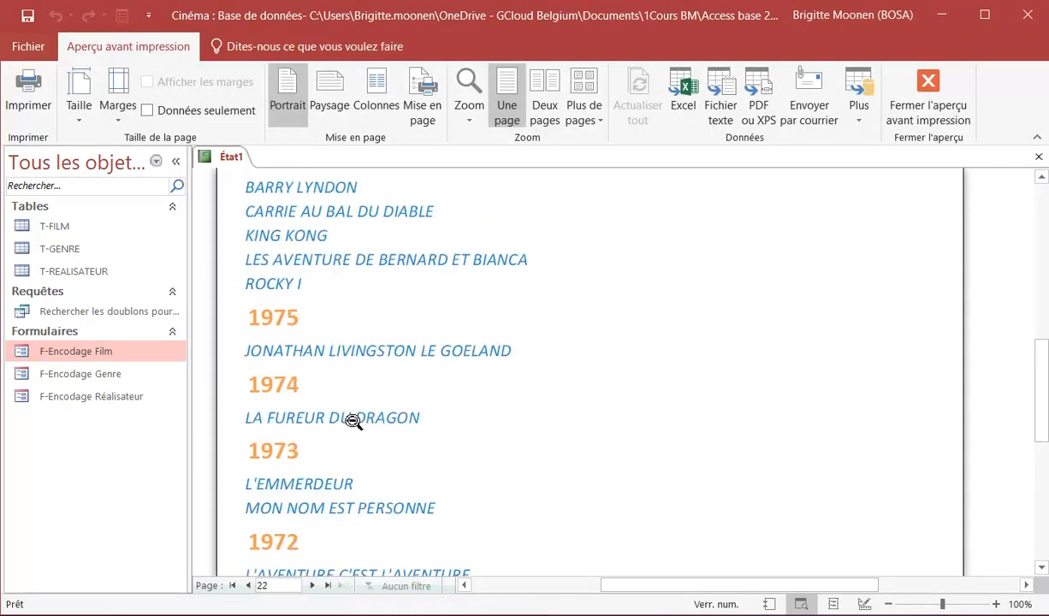
scroll(358, 422, "up", 6)
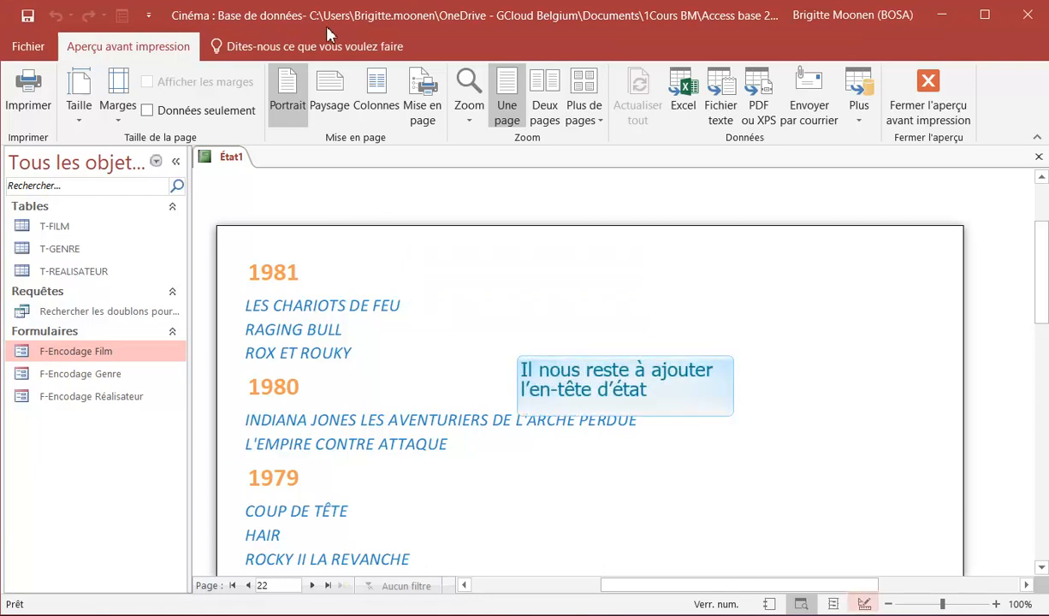
left_click(864, 603)
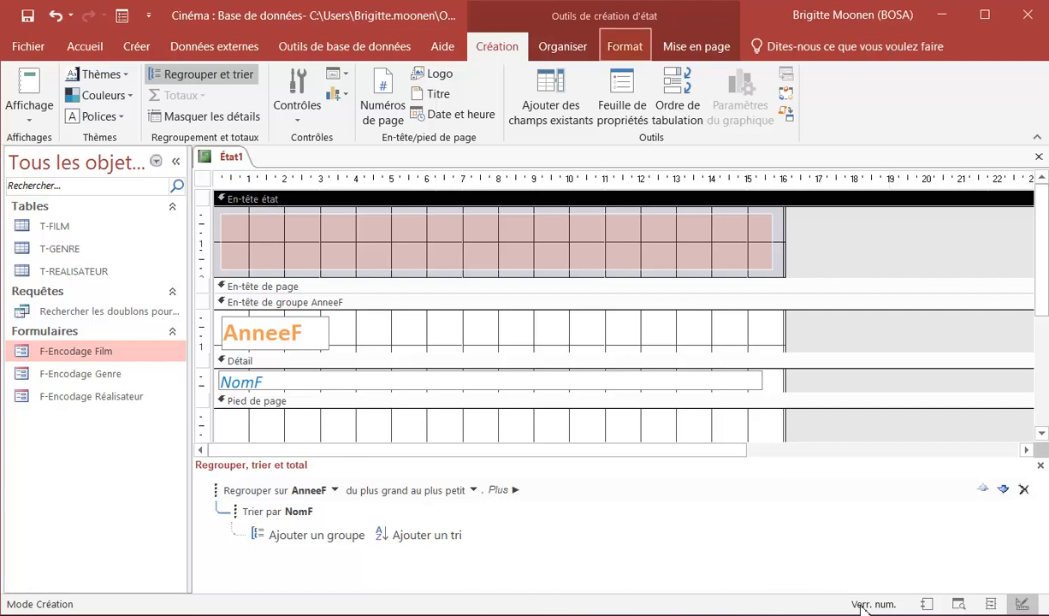
Change the report header's background colour to white from the theme colours.
left_click(631, 47)
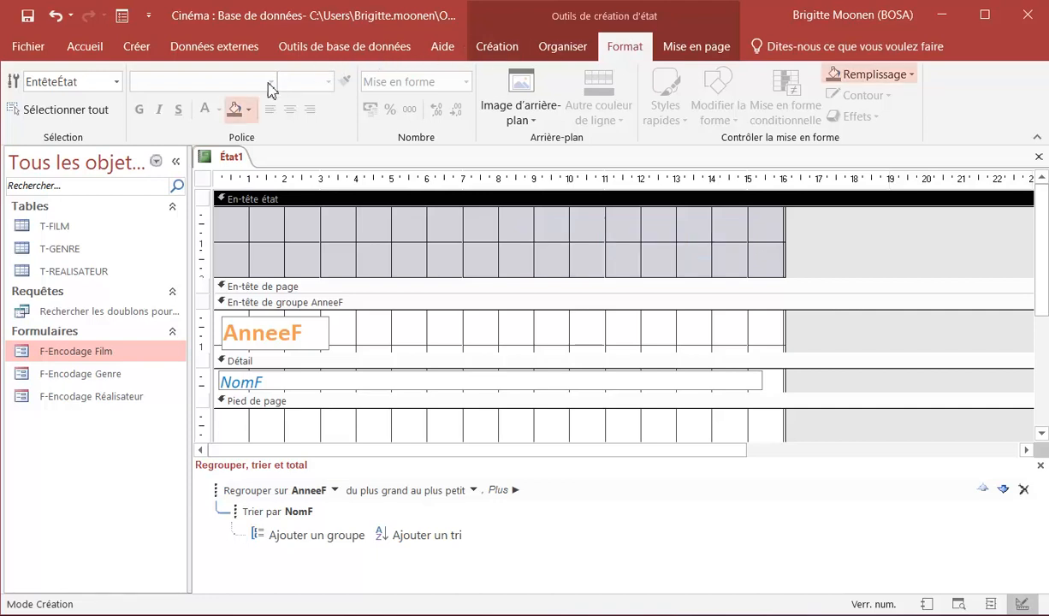
left_click(249, 110)
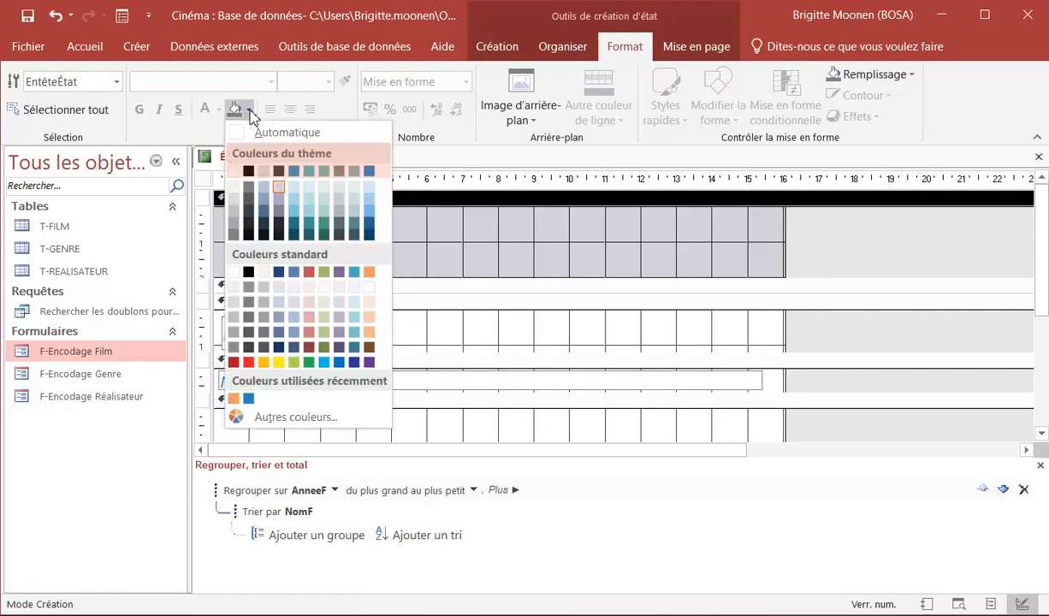
left_click(234, 171)
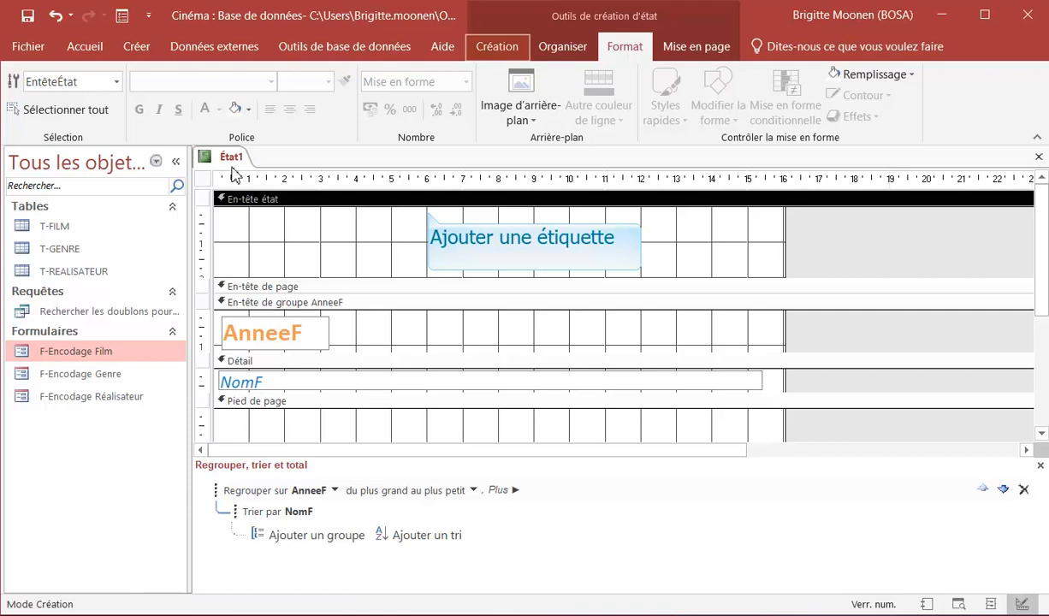
Add a label reading "Films par année" to the report header.
left_click(501, 48)
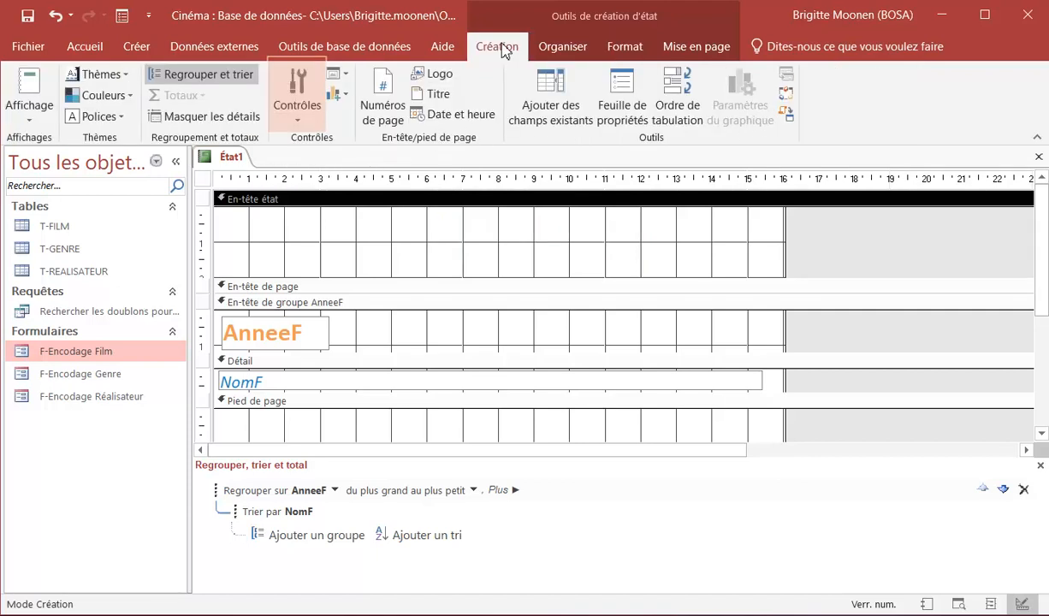
left_click(306, 115)
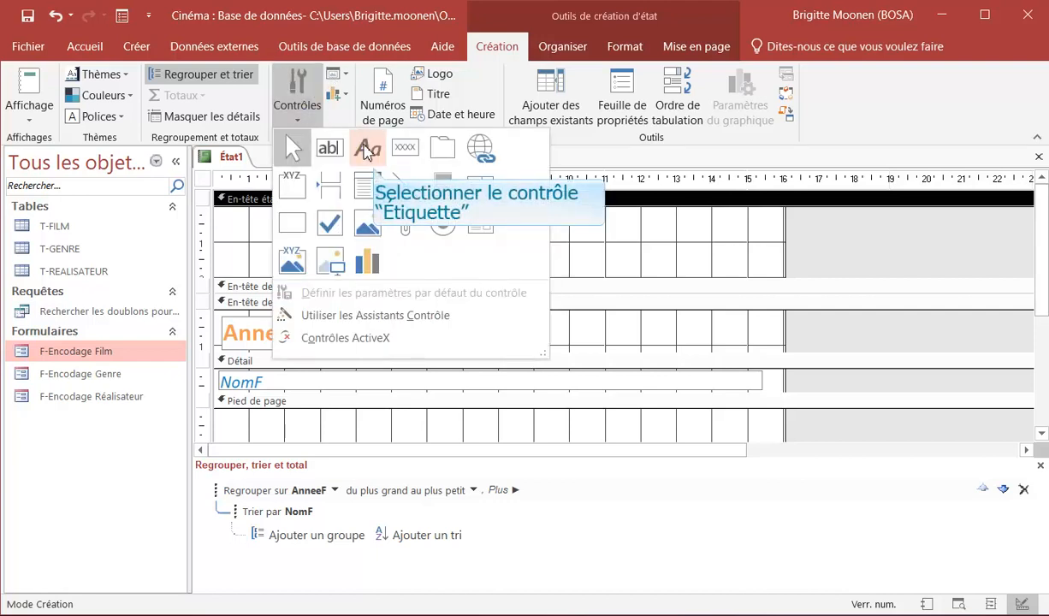
left_click(366, 150)
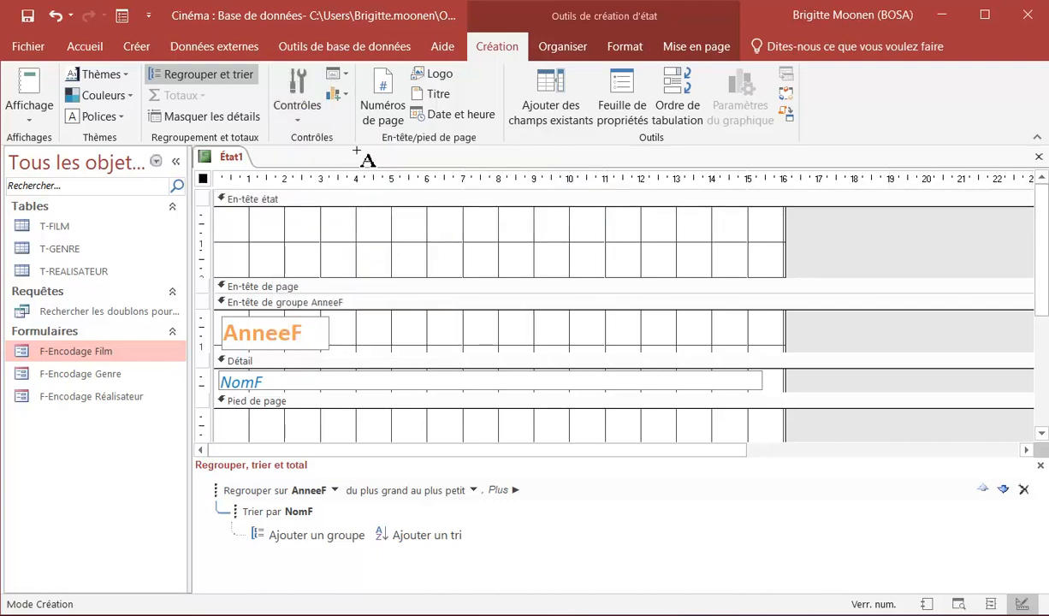
left_click(227, 220)
type("Films par ann")
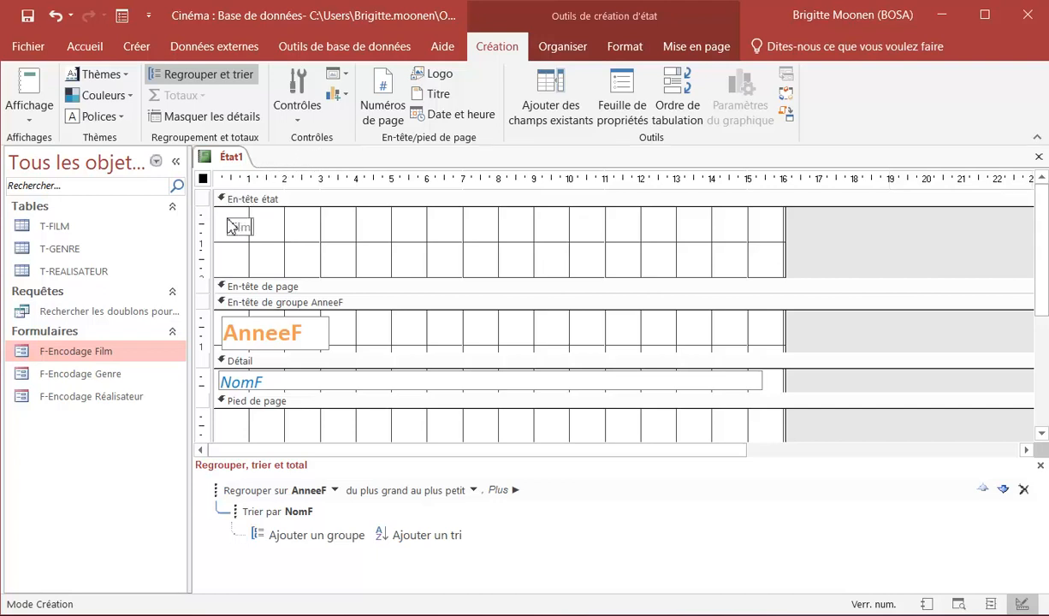
type("ée")
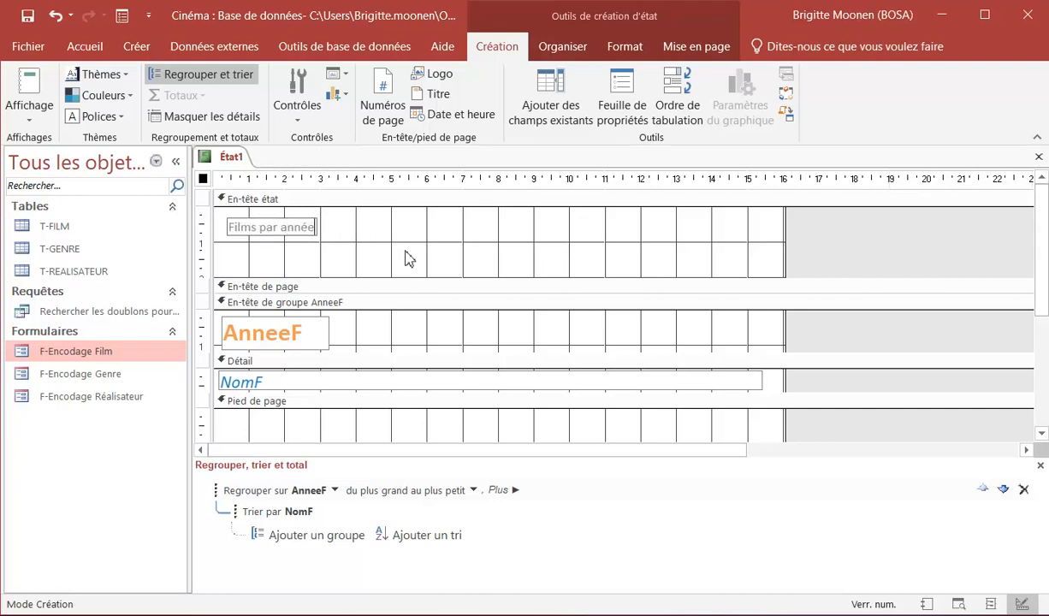
left_click(411, 272)
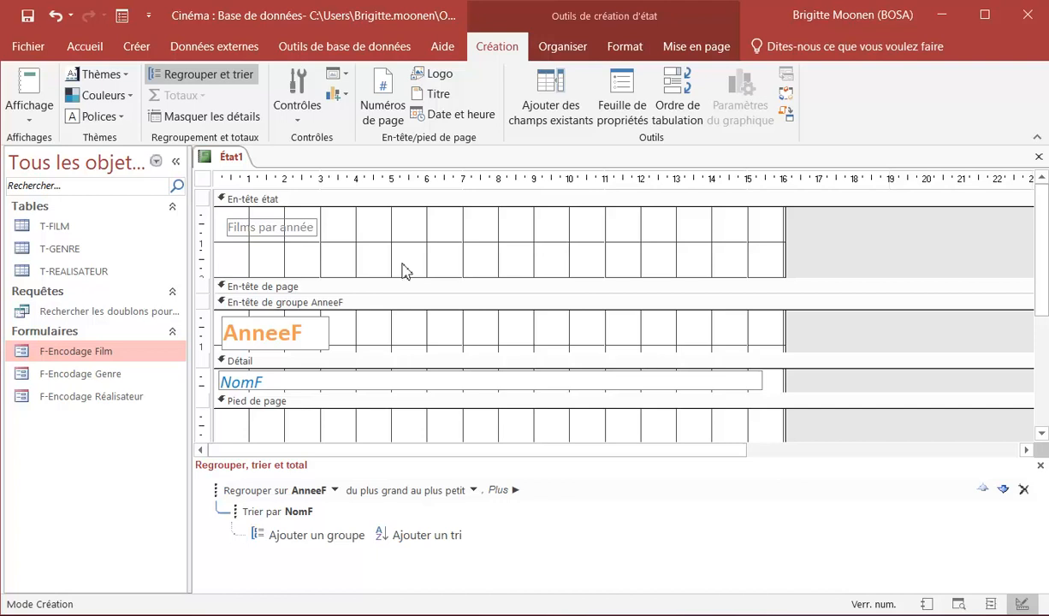
Format the "Films par année" label in bold orange text at size 26.
left_click(289, 237)
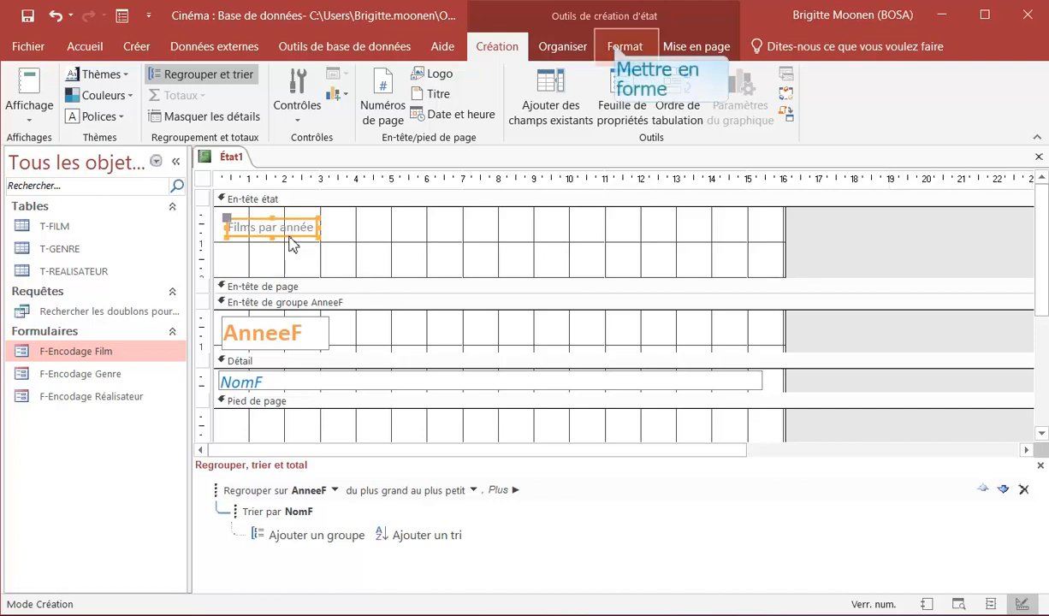
left_click(619, 48)
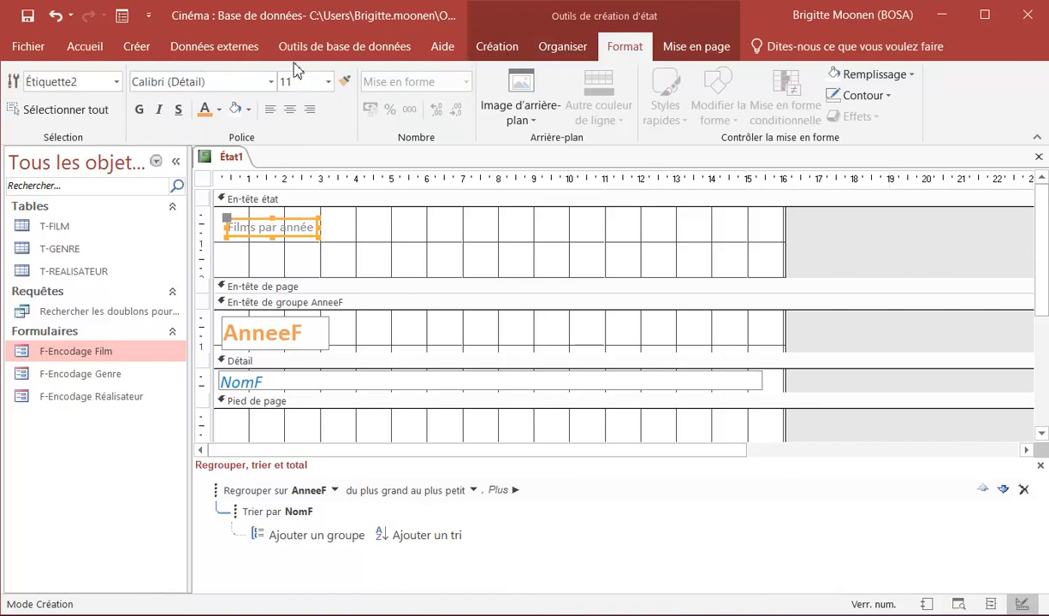
left_click(204, 111)
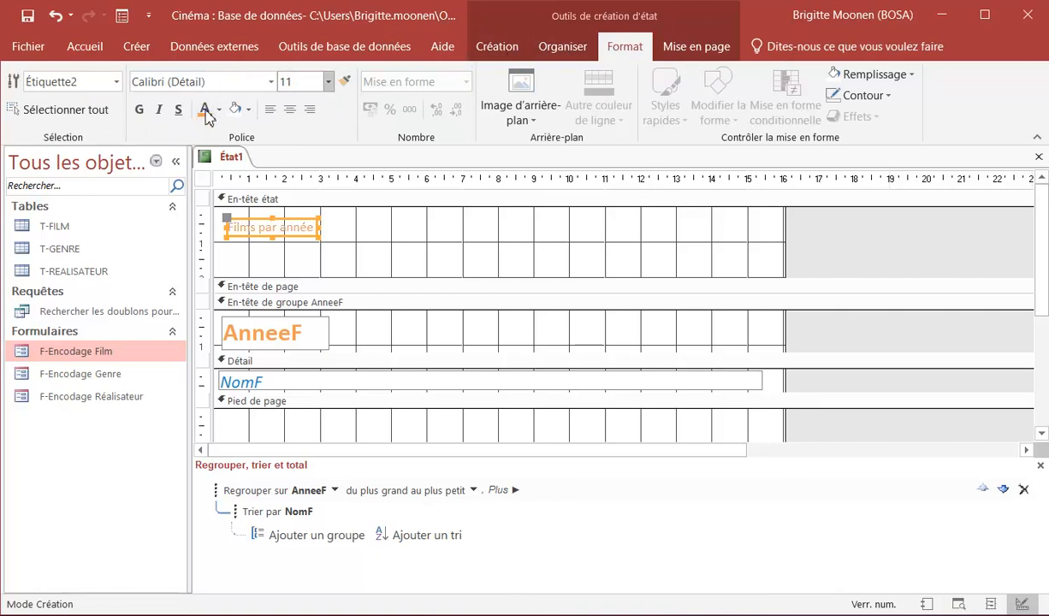
left_click(328, 82)
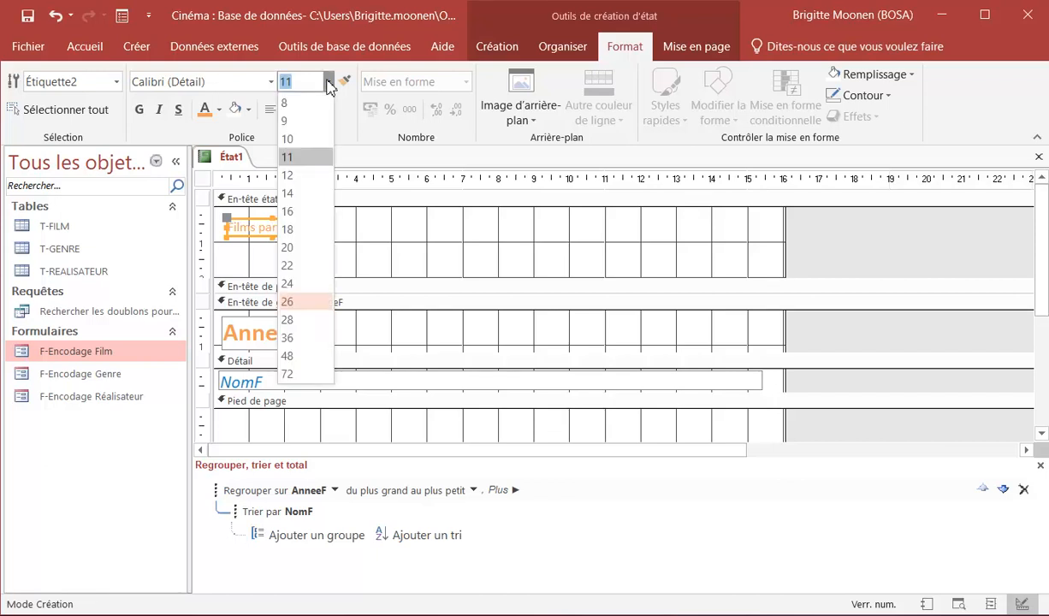
left_click(297, 302)
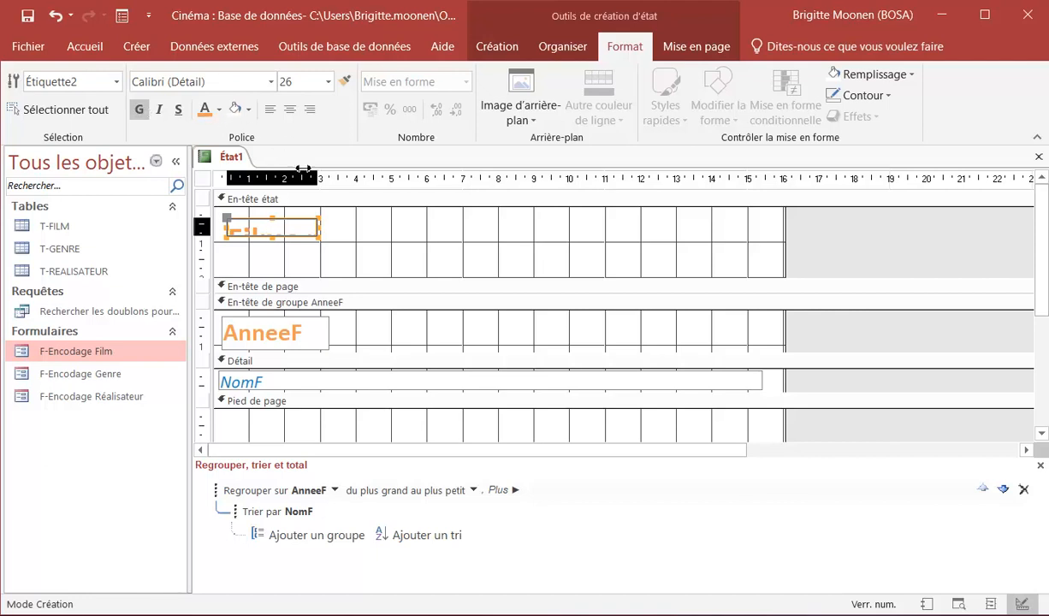
Fit the title label to its text in the report header's upper-left corner and shrink the header to about 1.4 cm high.
double_click(319, 226)
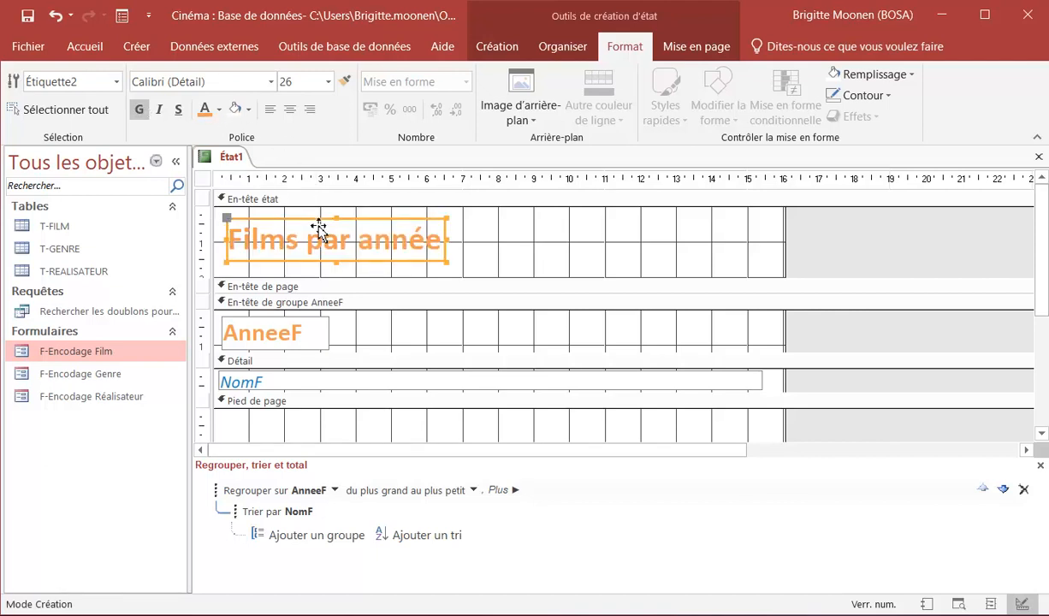
left_click_drag(306, 219, 296, 209)
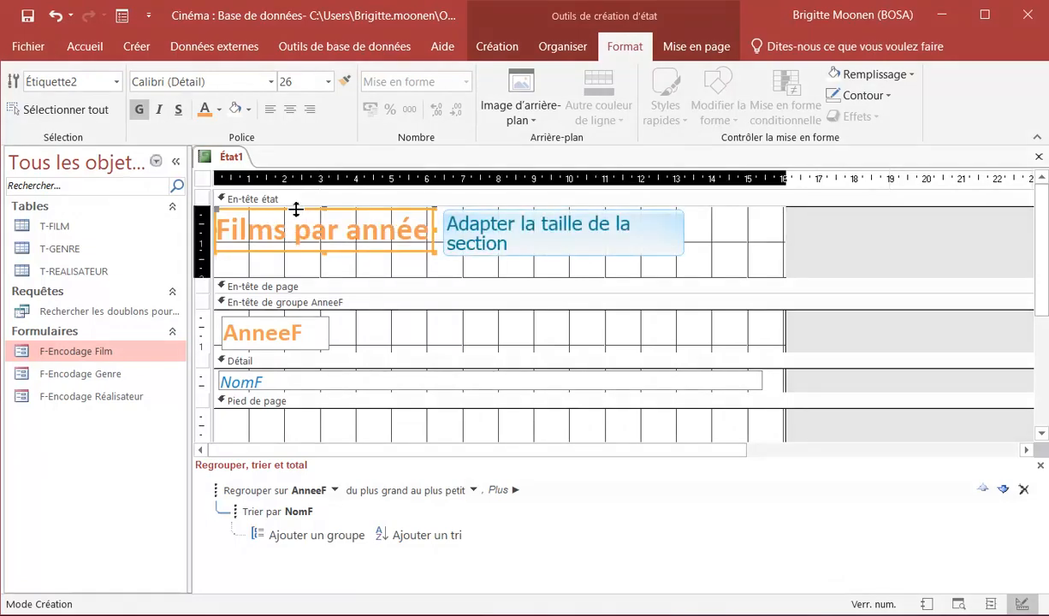
left_click_drag(314, 278, 315, 255)
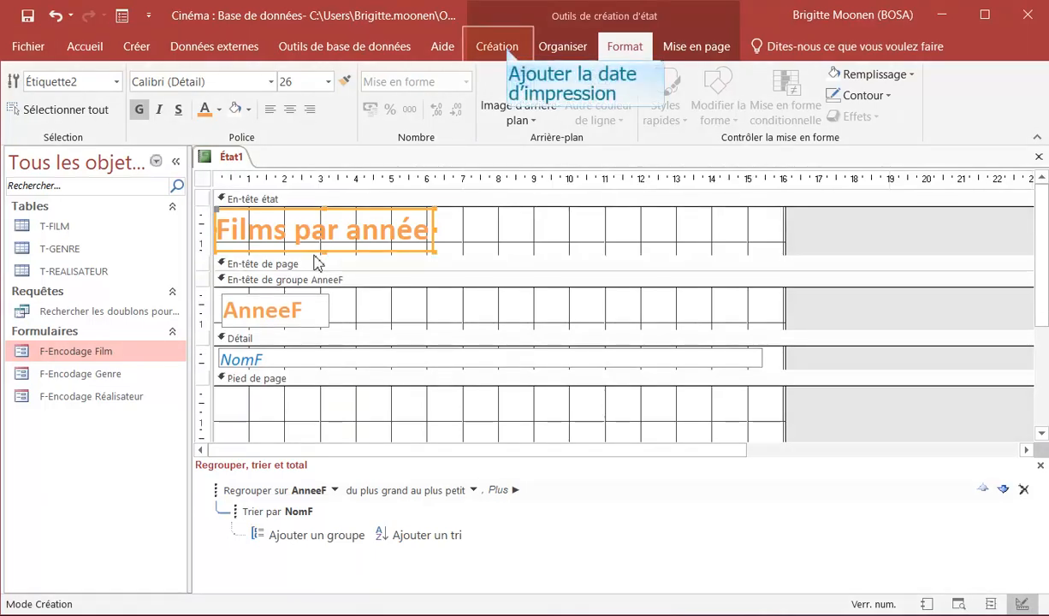
Insert a text box in the report header and shift it with its label clear of the title, to about the 12 cm mark.
left_click(511, 50)
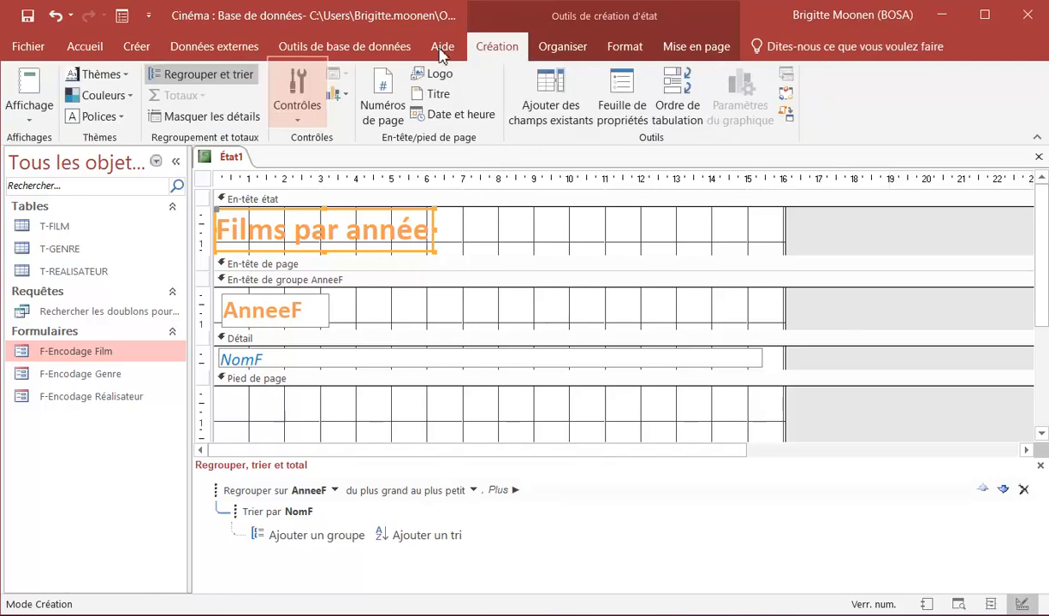
left_click(298, 103)
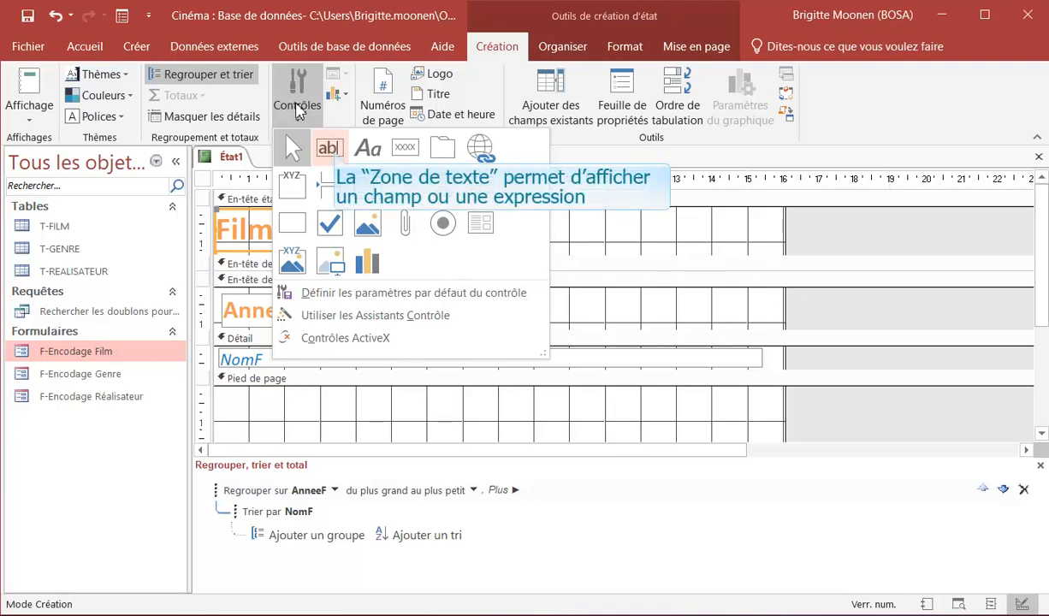
left_click(339, 156)
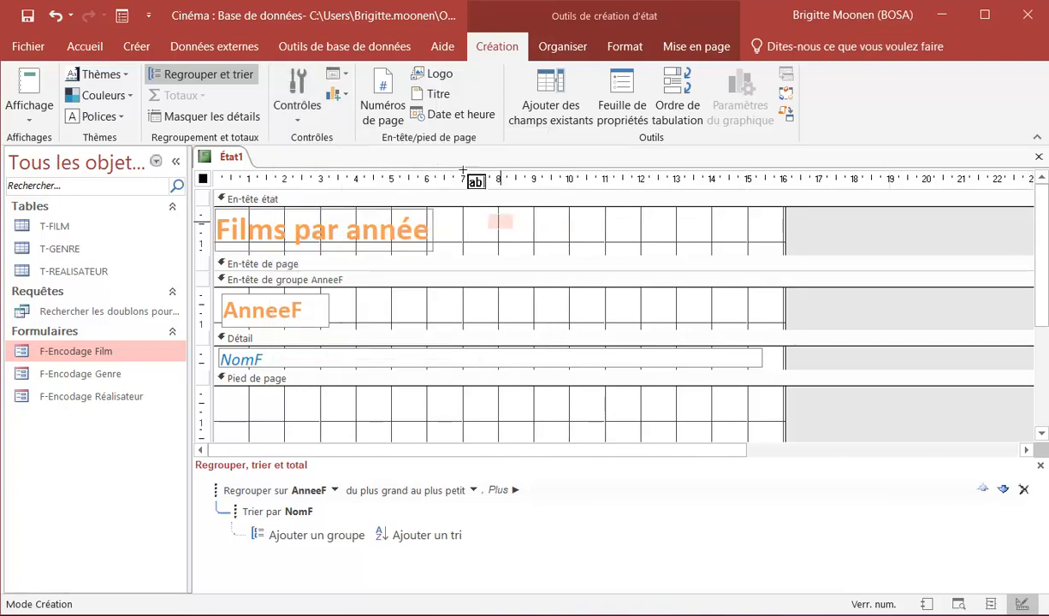
left_click(501, 223)
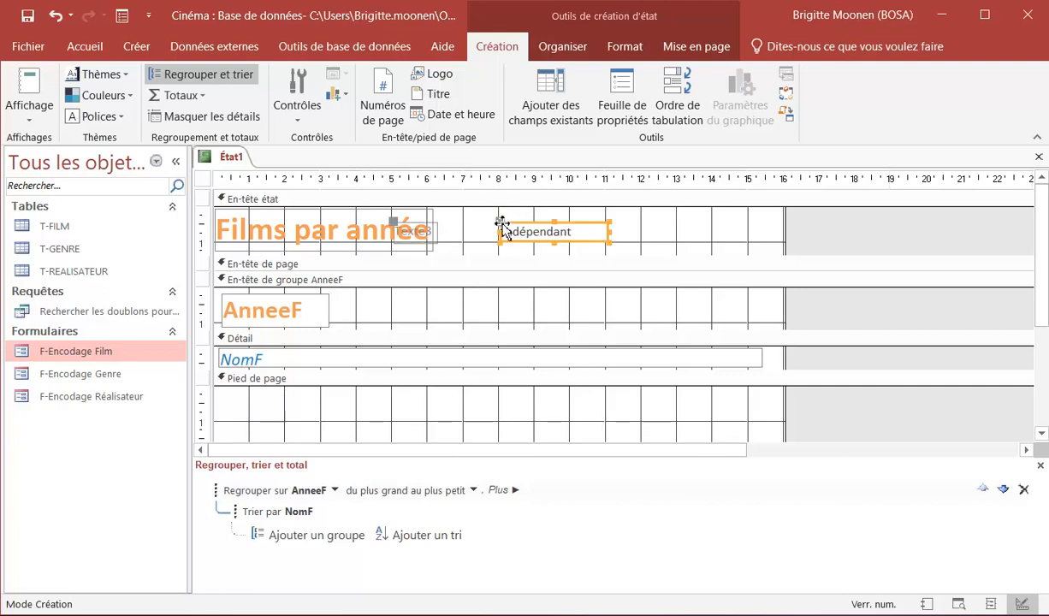
left_click_drag(534, 224, 676, 224)
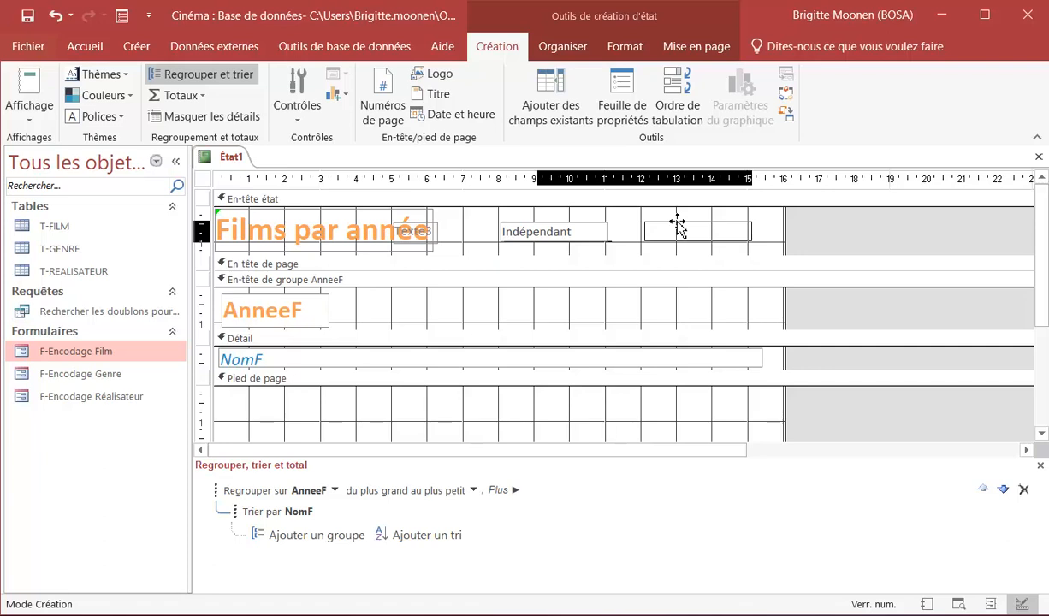
left_click_drag(676, 224, 676, 224)
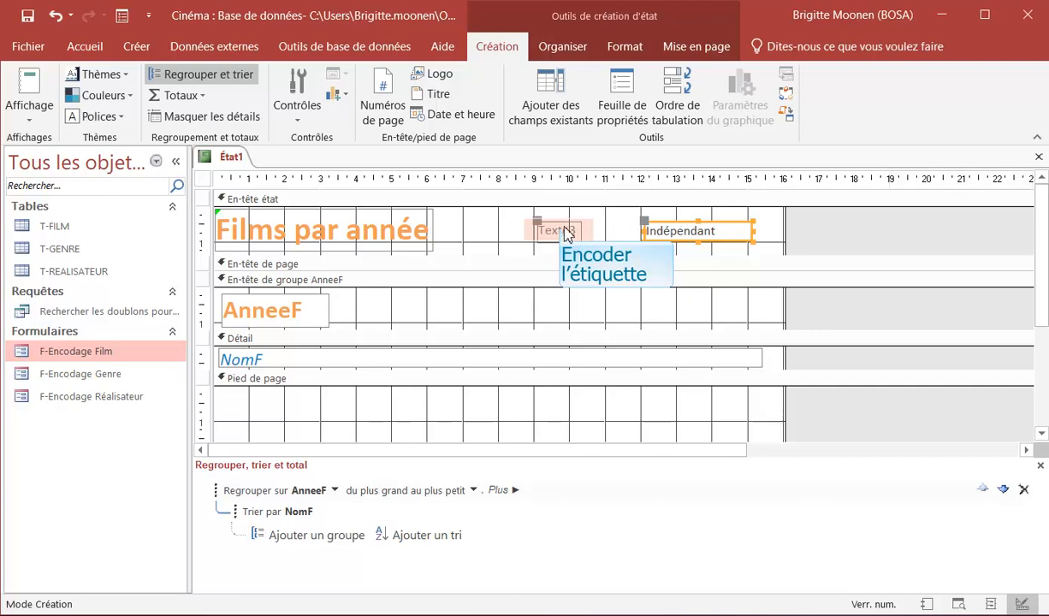
Caption the text box's label "Imprimé le :" and move the text box alone beside it, to about 11.1 cm.
left_click(566, 229)
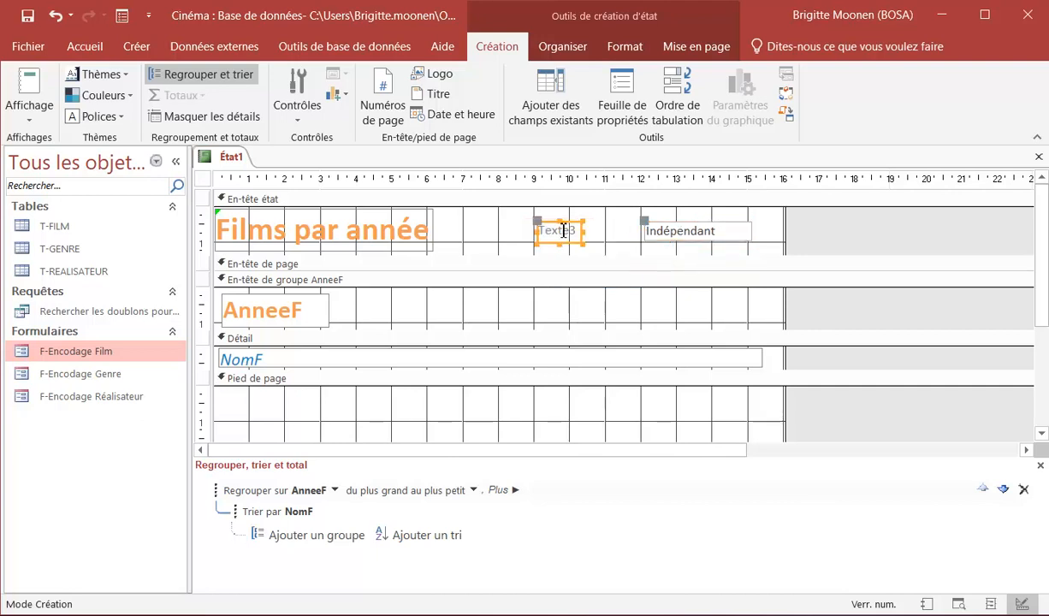
left_click(542, 233)
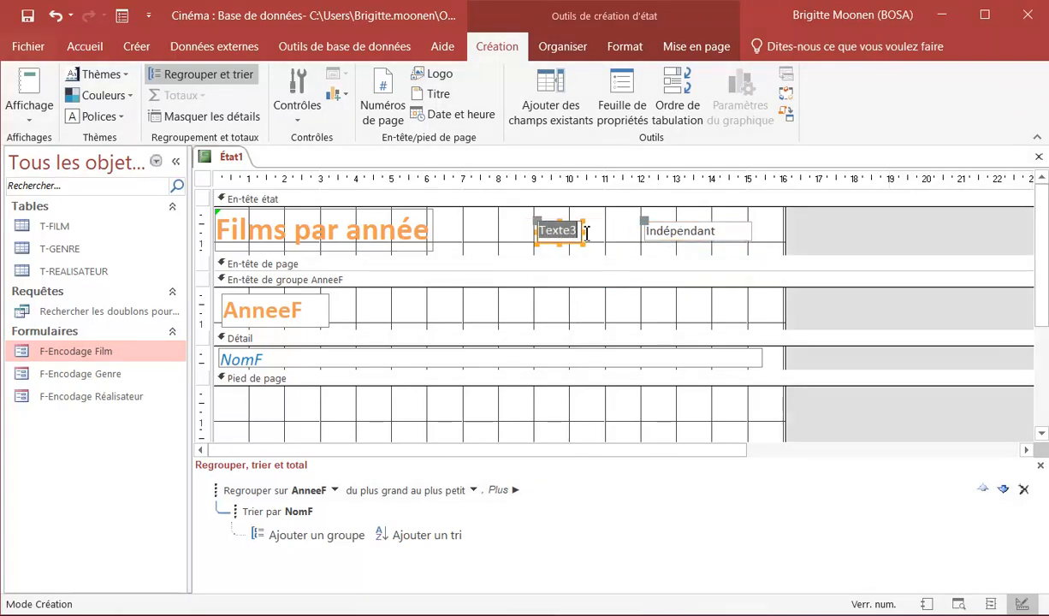
type("Imprimé le :")
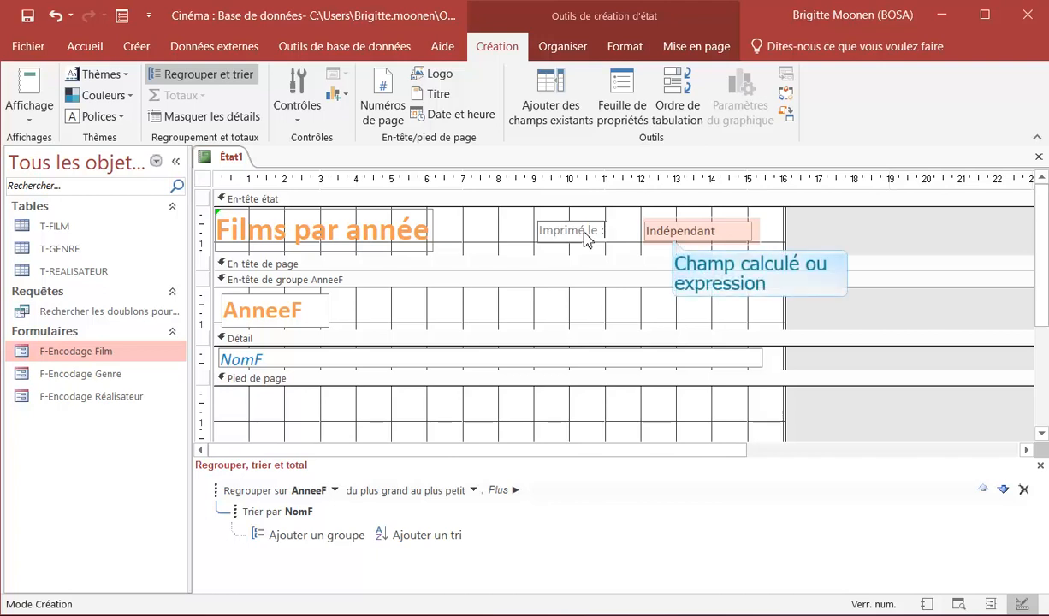
left_click(677, 239)
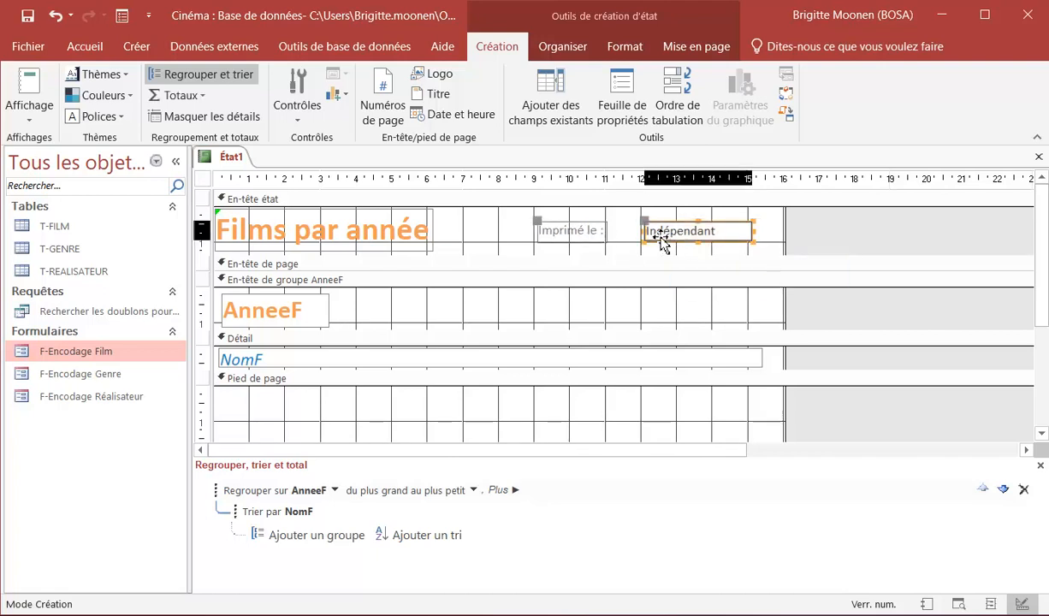
left_click_drag(647, 224, 613, 227)
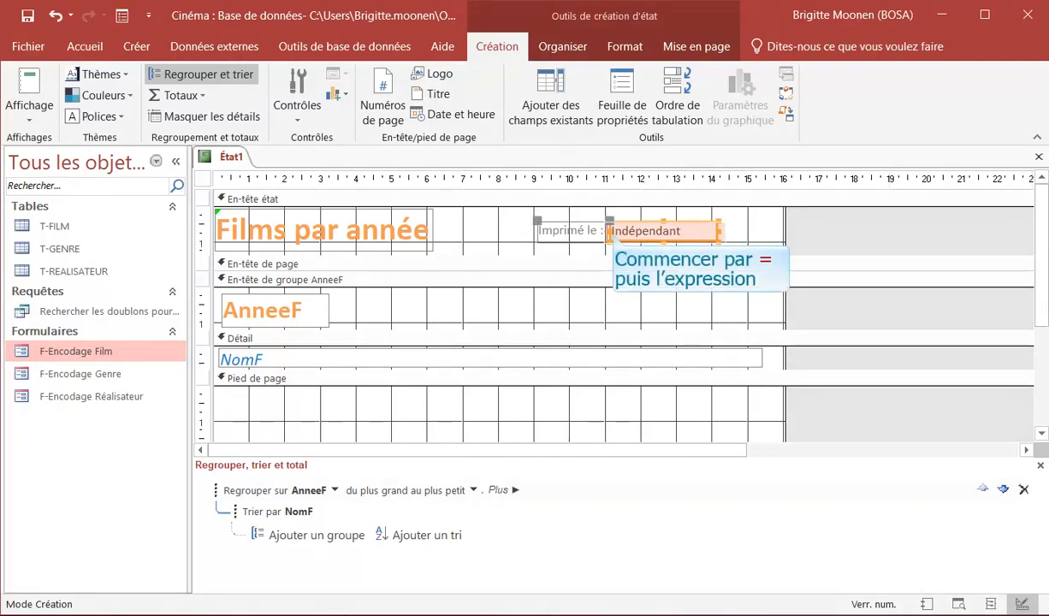
Enter the expression =Date() in the text box, check the printed date in the print preview, and return to Design view.
type("=Date()")
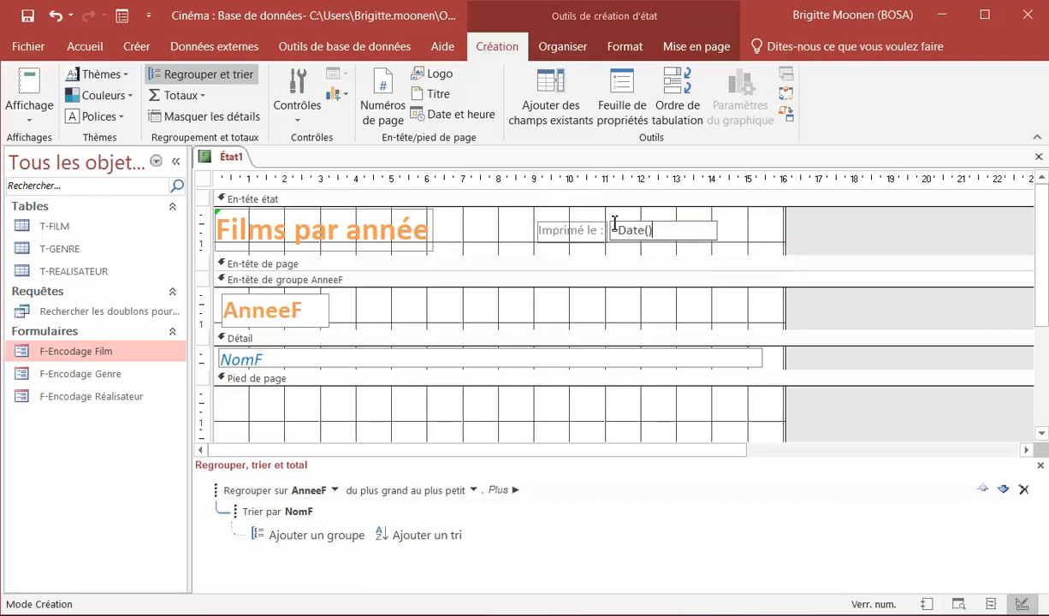
left_click(665, 240)
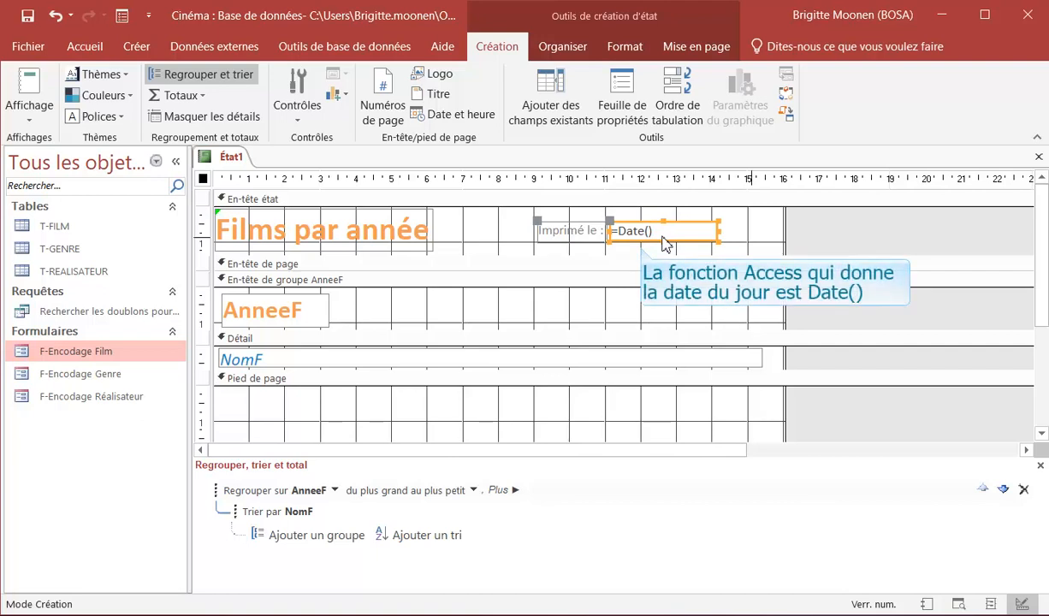
left_click(758, 242)
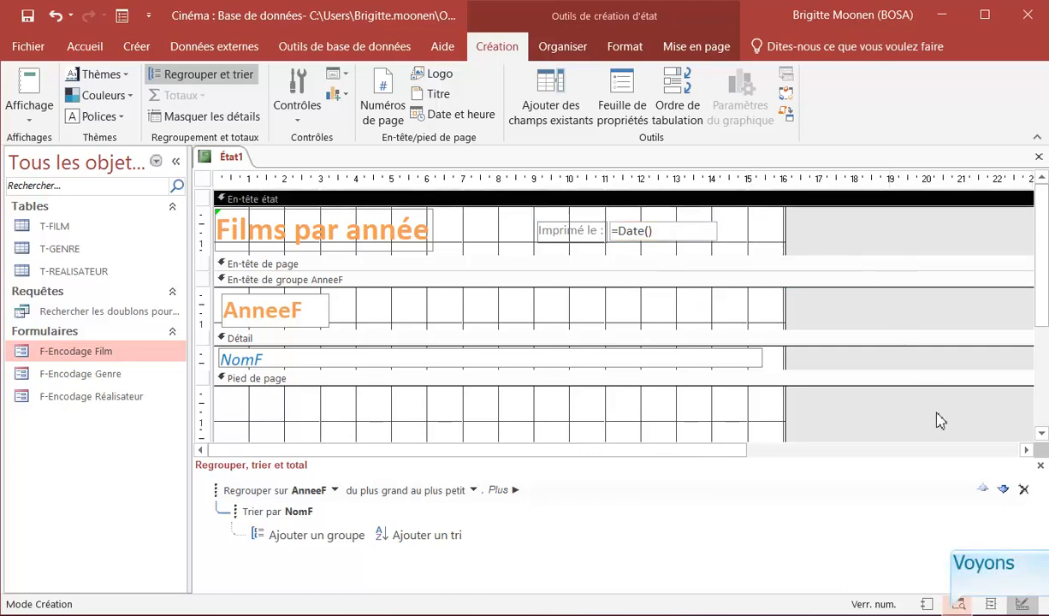
left_click(959, 604)
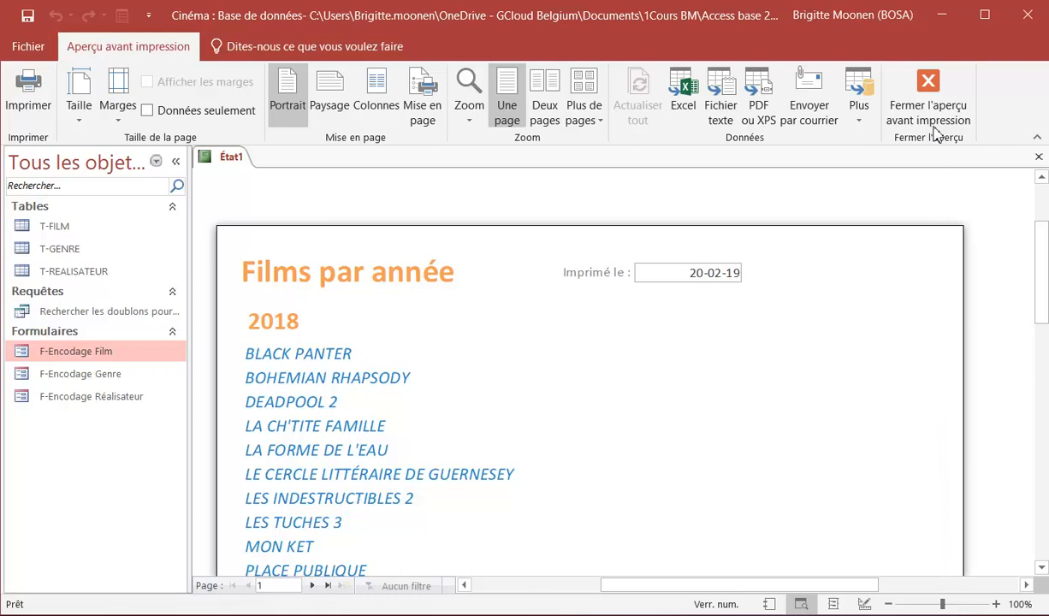
left_click(933, 99)
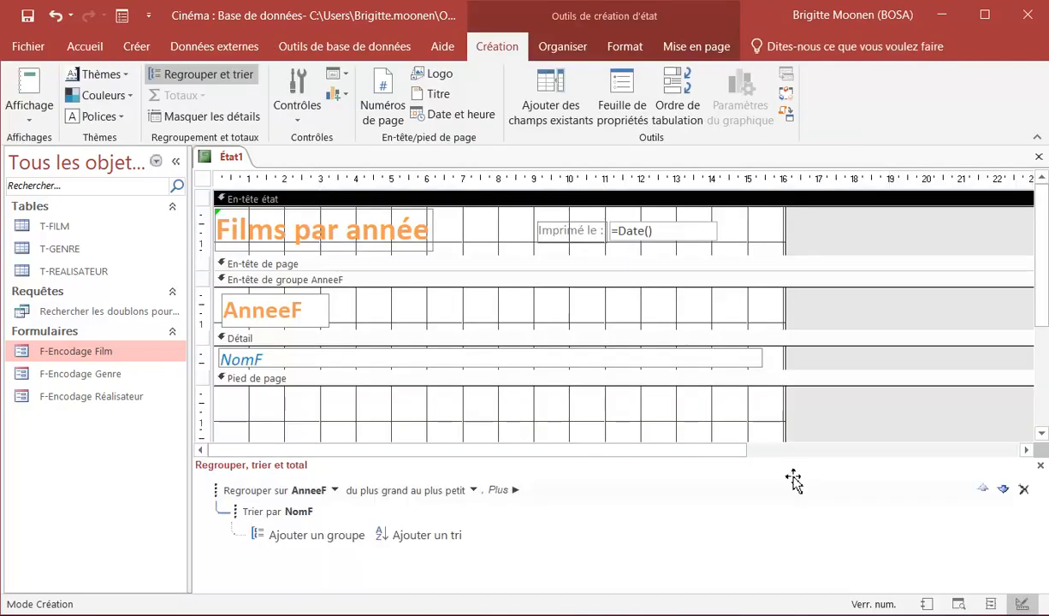
Make the outline of the =Date() text box transparent.
left_click(708, 238)
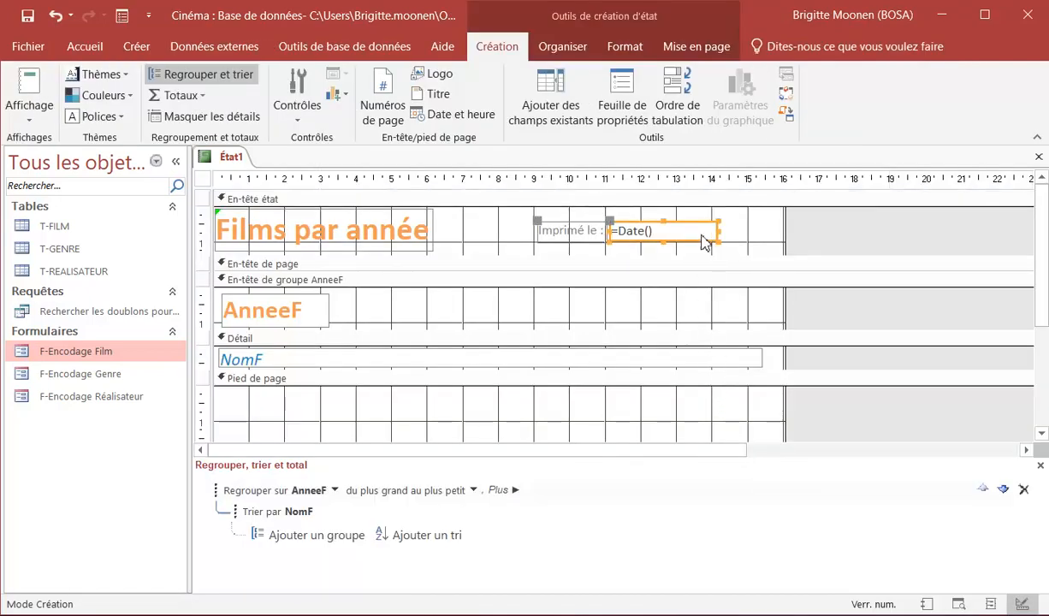
left_click(624, 48)
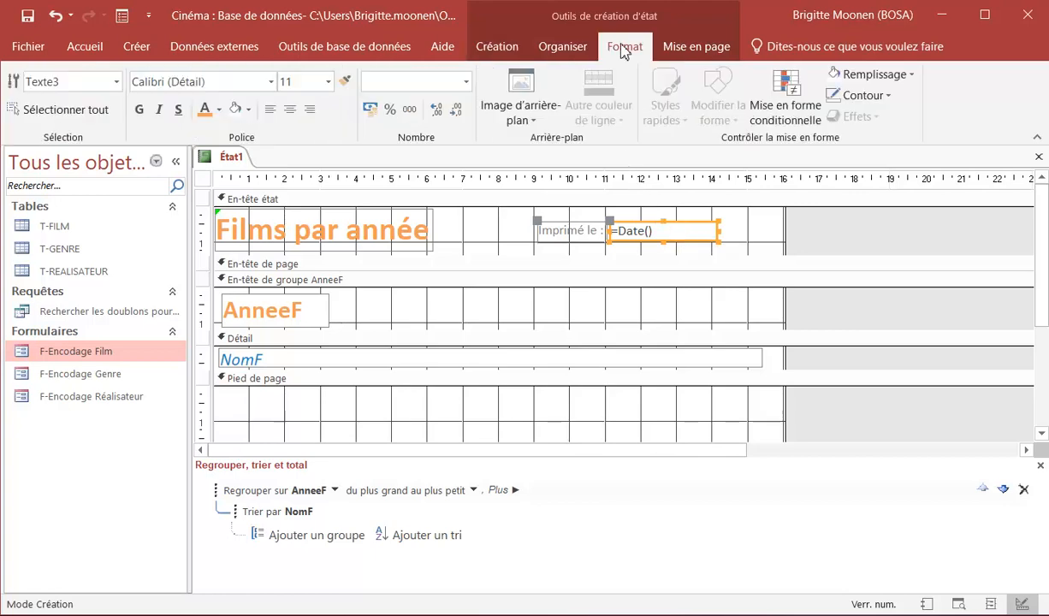
left_click(890, 97)
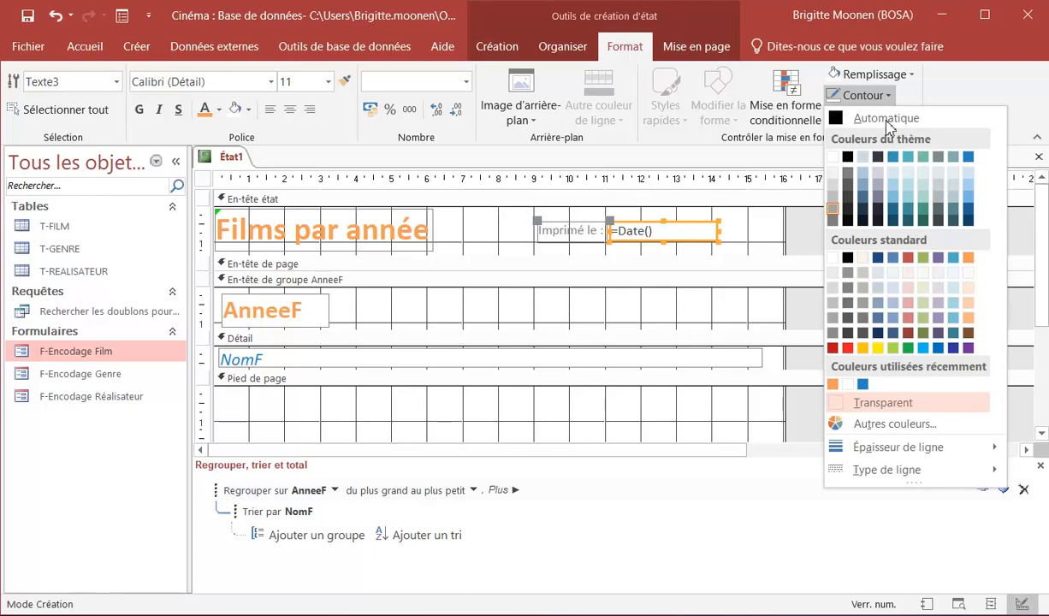
left_click(877, 402)
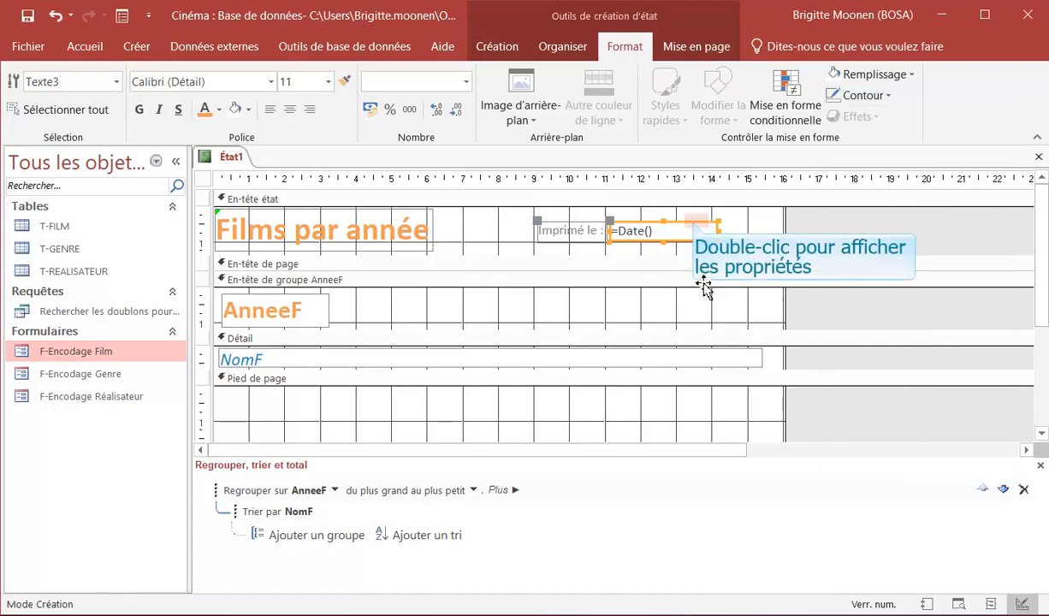
Apply the "Date, complet" format to the =Date() text box in the report header and close its properties.
left_click(699, 224)
double_click(698, 225)
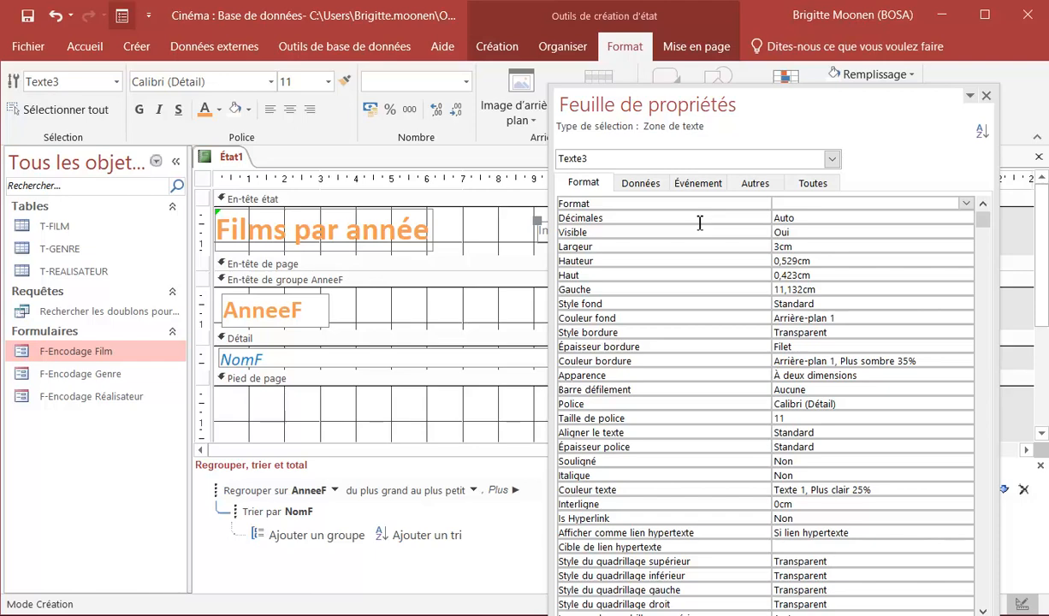
left_click(786, 207)
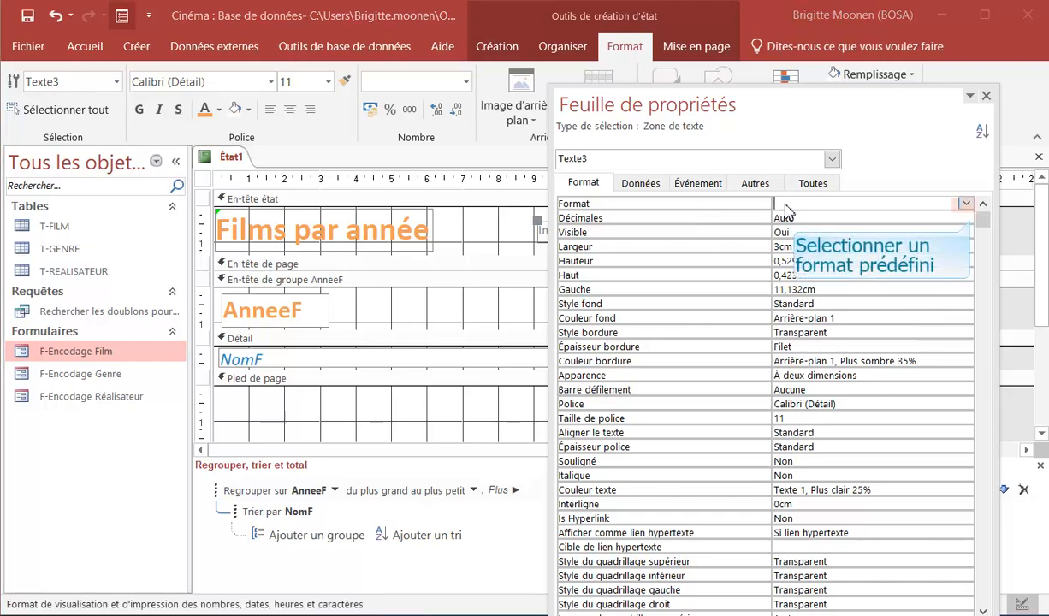
left_click(966, 206)
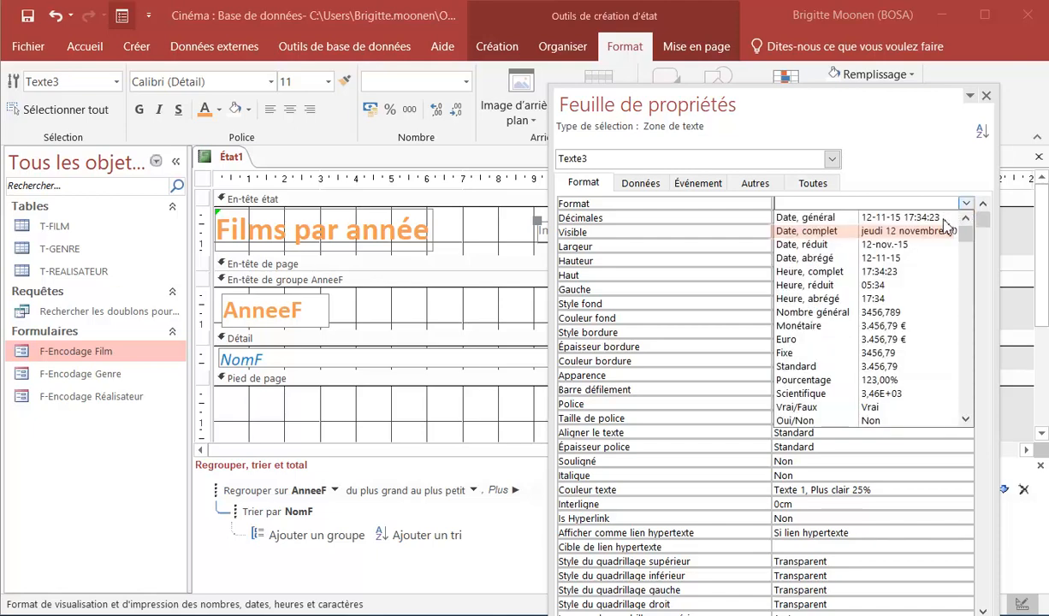
left_click(944, 231)
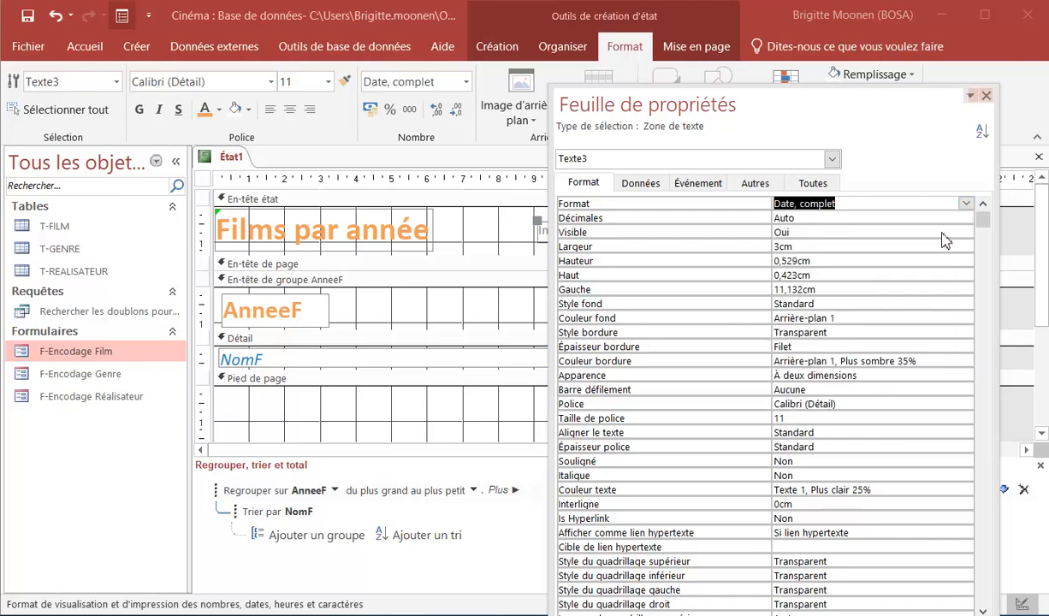
left_click(985, 95)
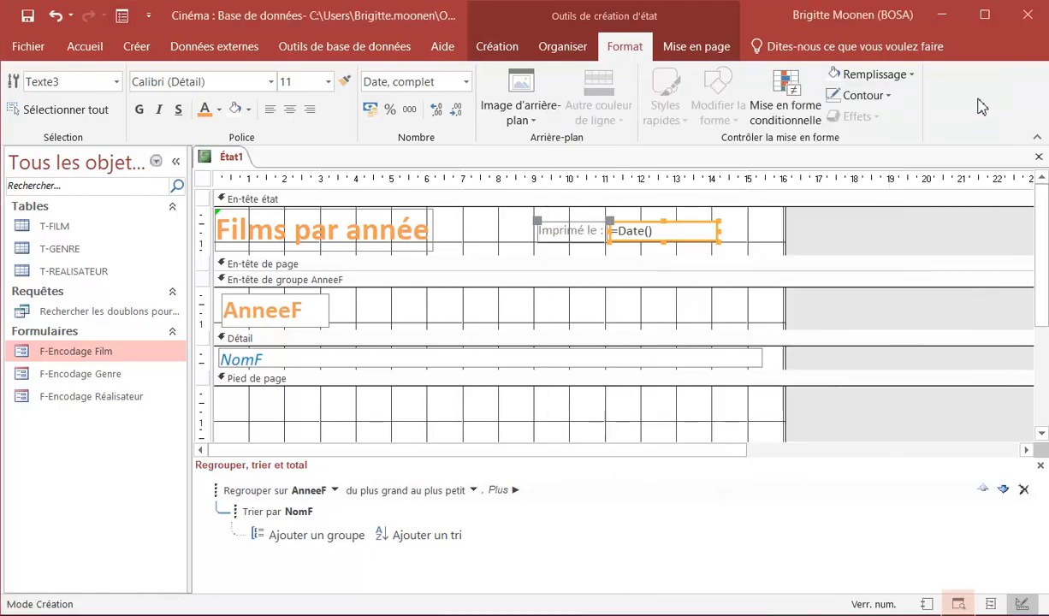
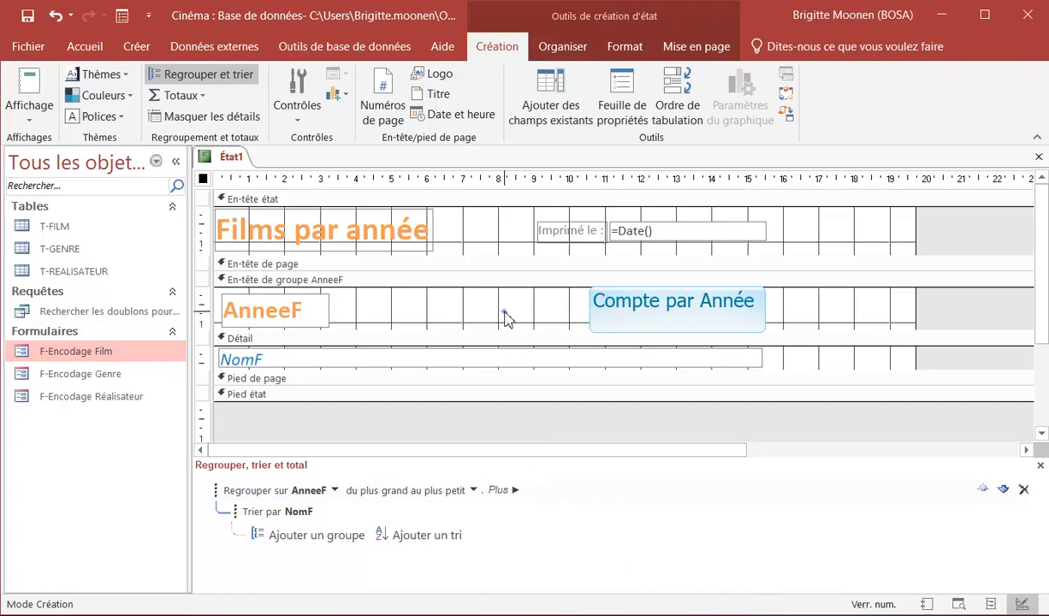
Insert a text box in the AnneeF group header and shift it with its label clear of the AnneeF field, to about 7.1 cm.
key("Delete")
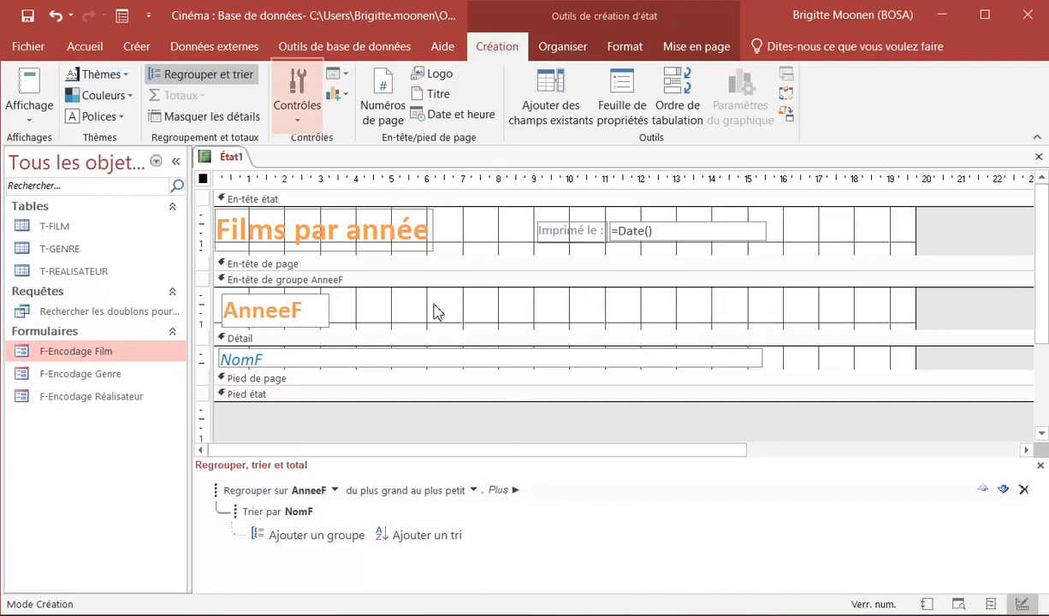
left_click(289, 101)
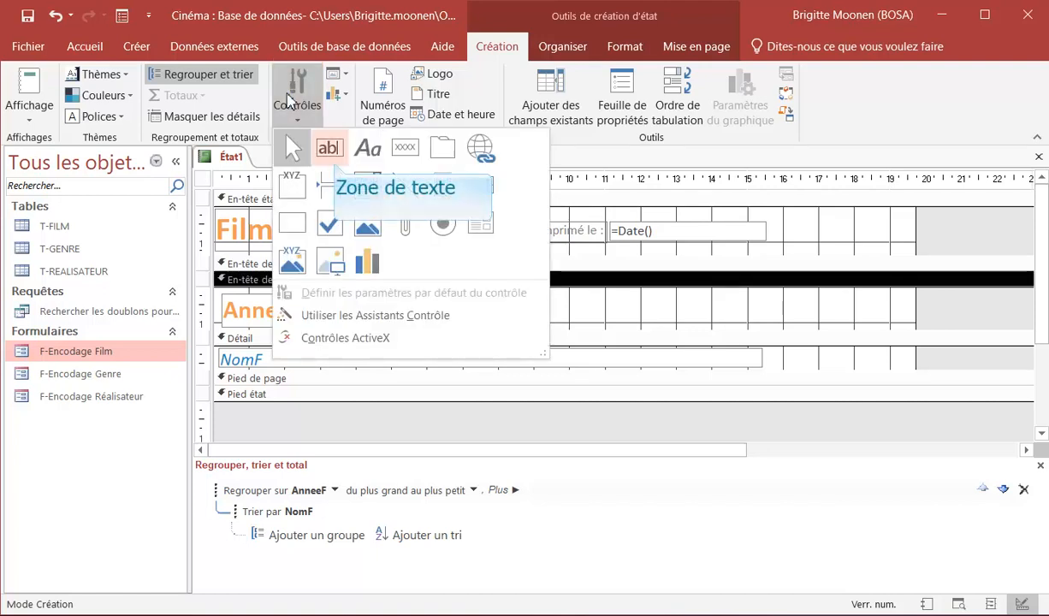
left_click(328, 145)
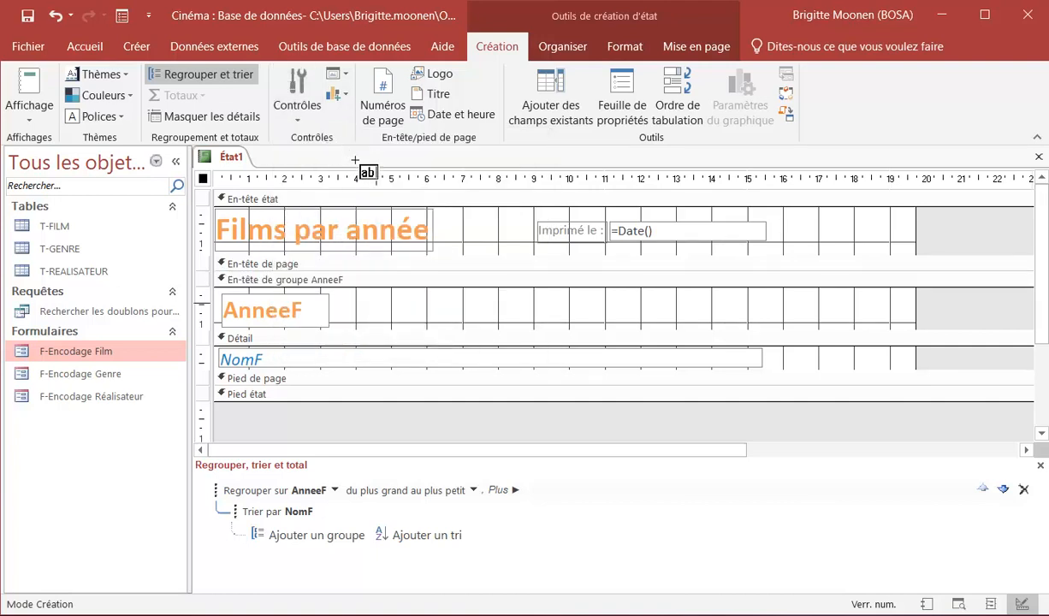
left_click(377, 303)
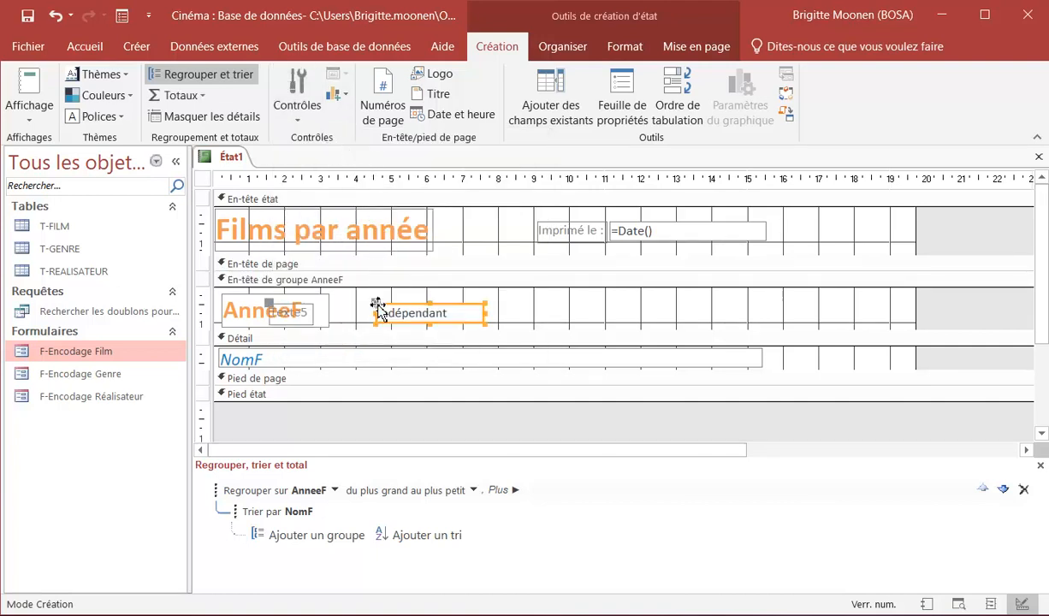
left_click_drag(412, 306, 505, 312)
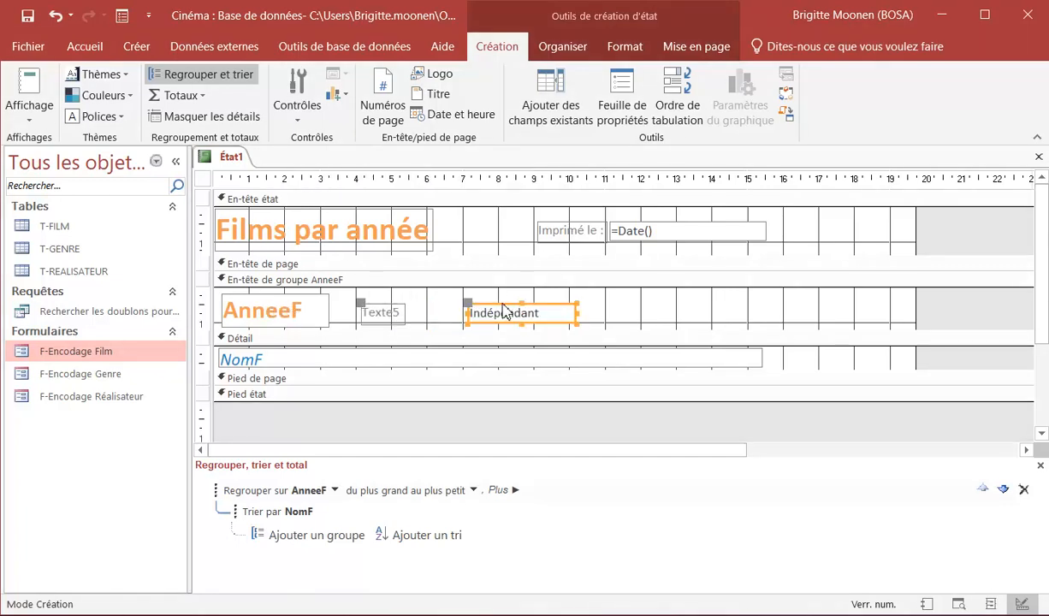
Caption the new text box's label "Nombre de film(s):" and shift label and text box together to about the 7.7 cm mark.
double_click(385, 316)
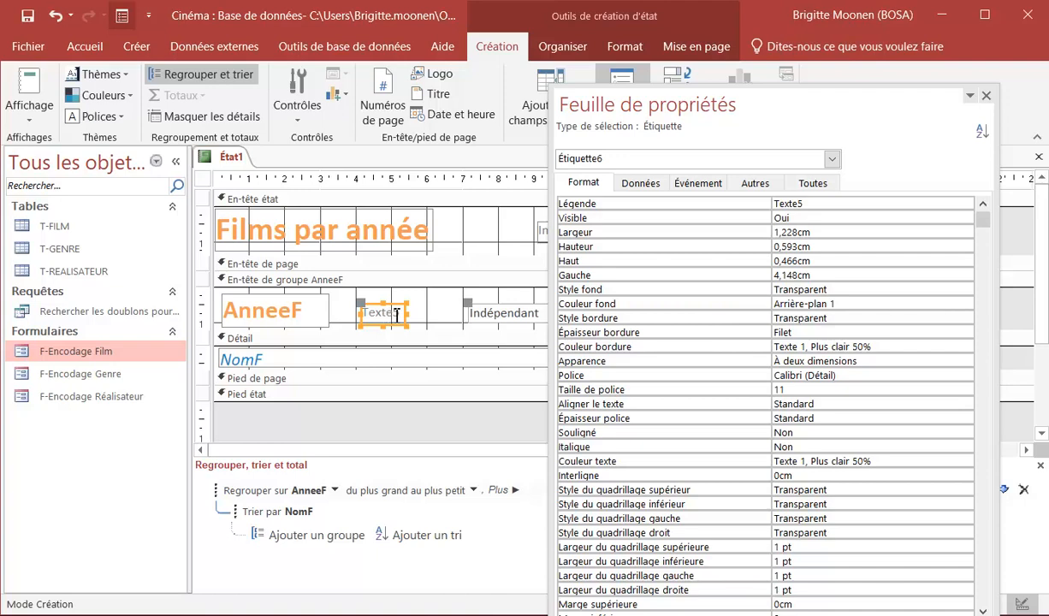
left_click_drag(402, 315, 355, 315)
type("Nomb")
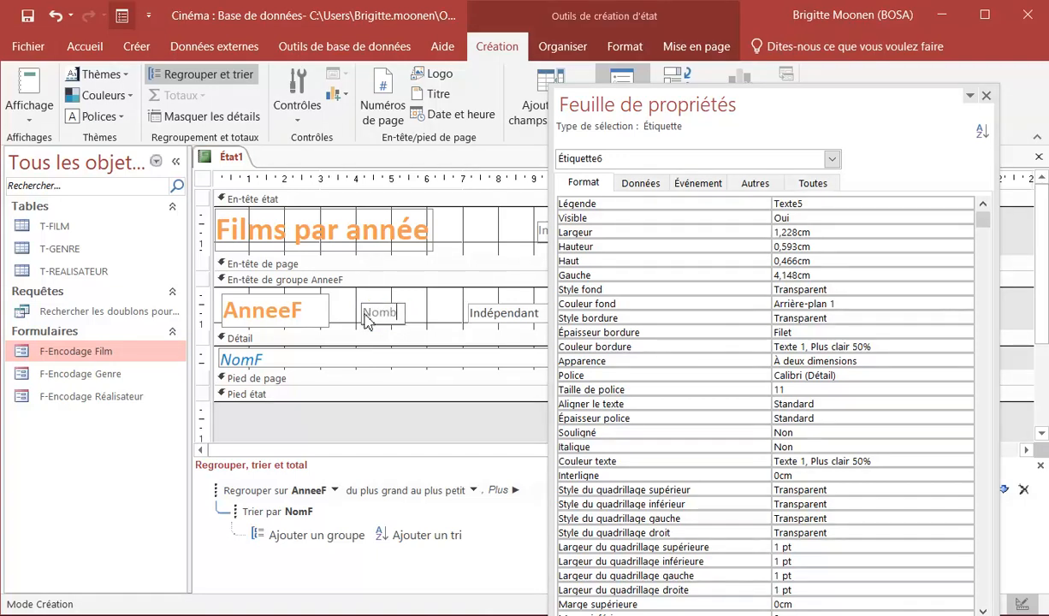
type("re de film(s):")
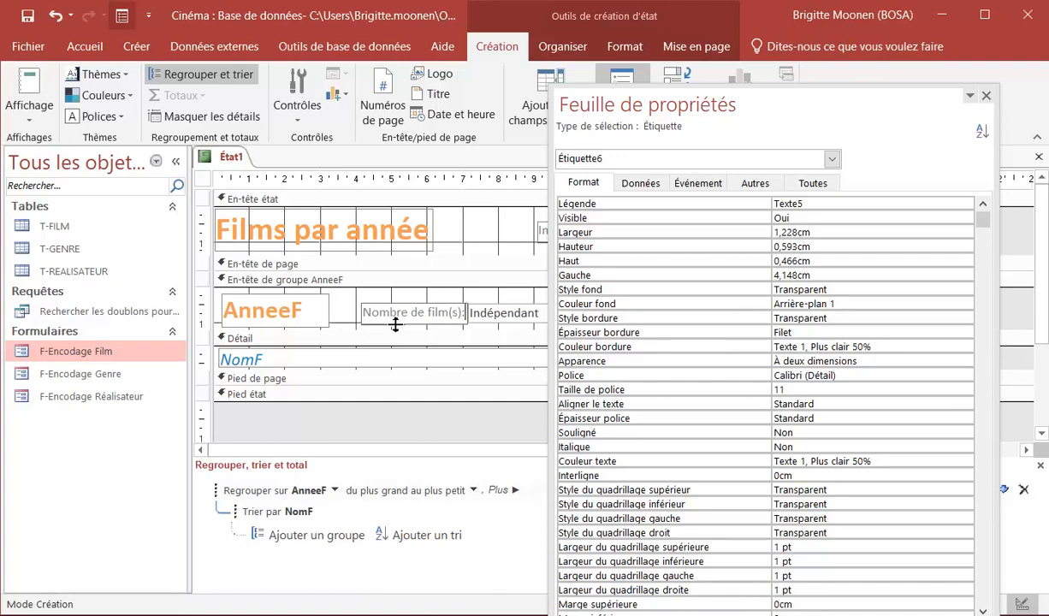
key("Return")
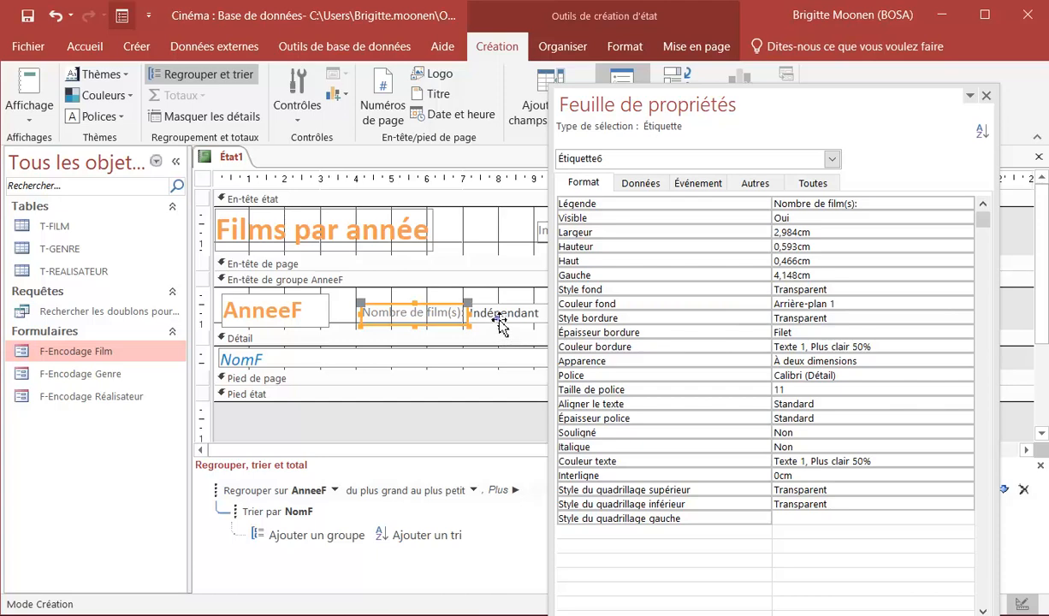
left_click(502, 326, "shift")
left_click(501, 326)
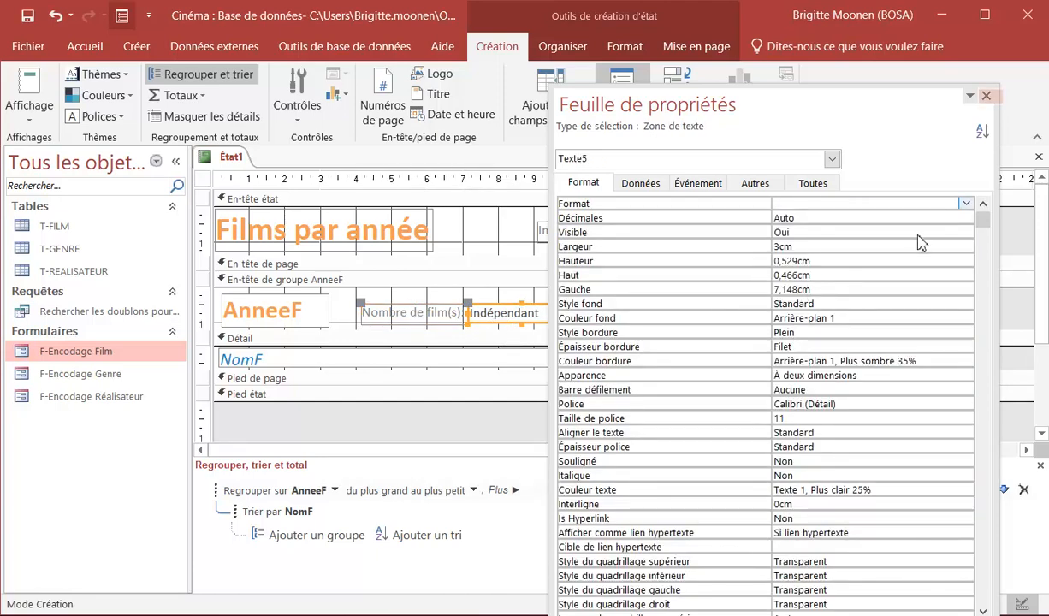
left_click(986, 95)
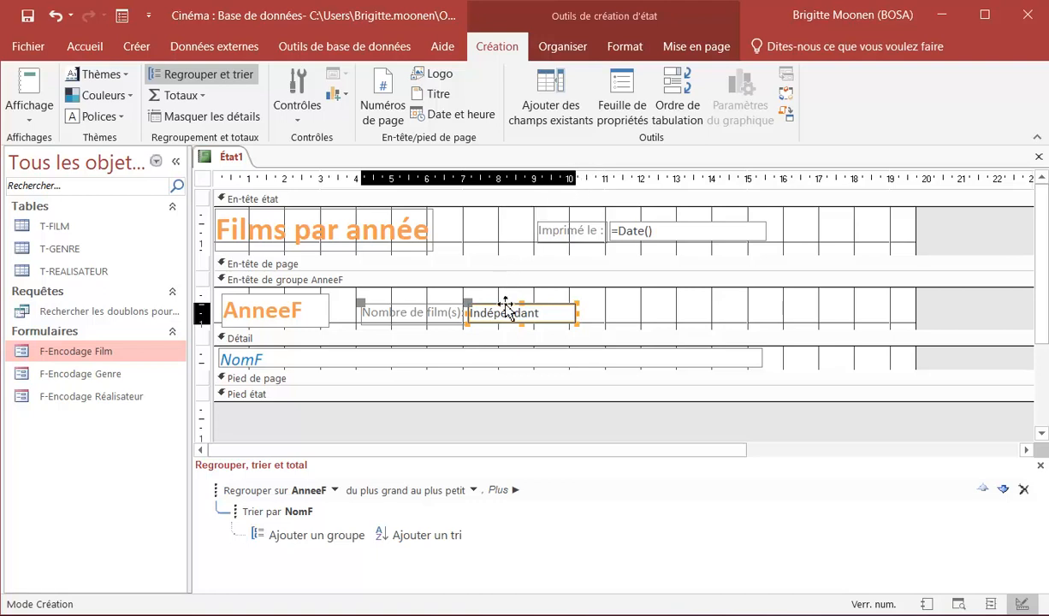
left_click_drag(506, 309, 527, 306)
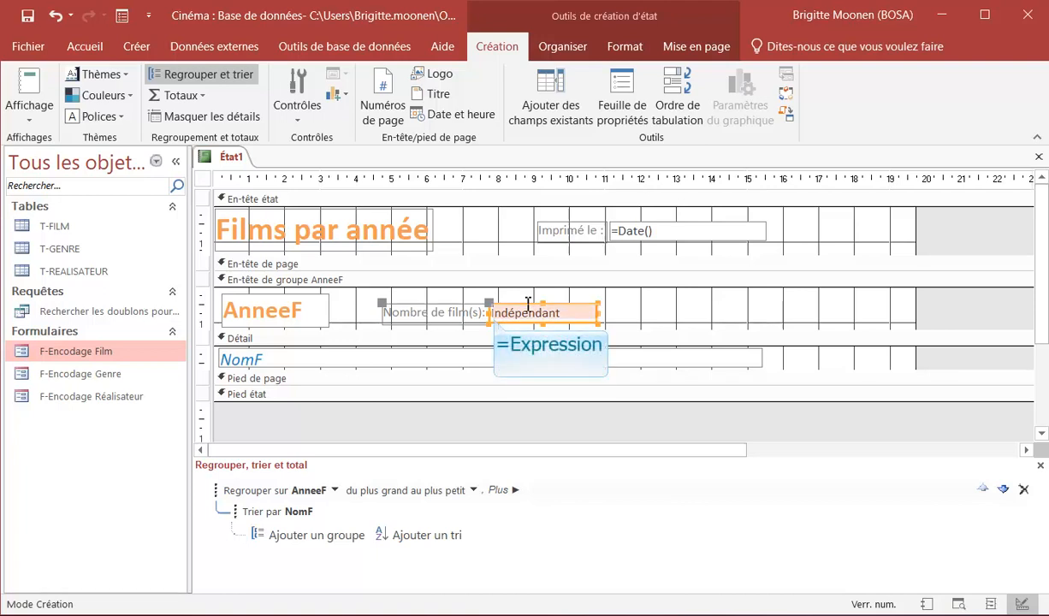
Enter the expression =Compte([NomF]) in the group header text box, check the counts per year in the print preview, and return to Design view.
left_click(508, 314)
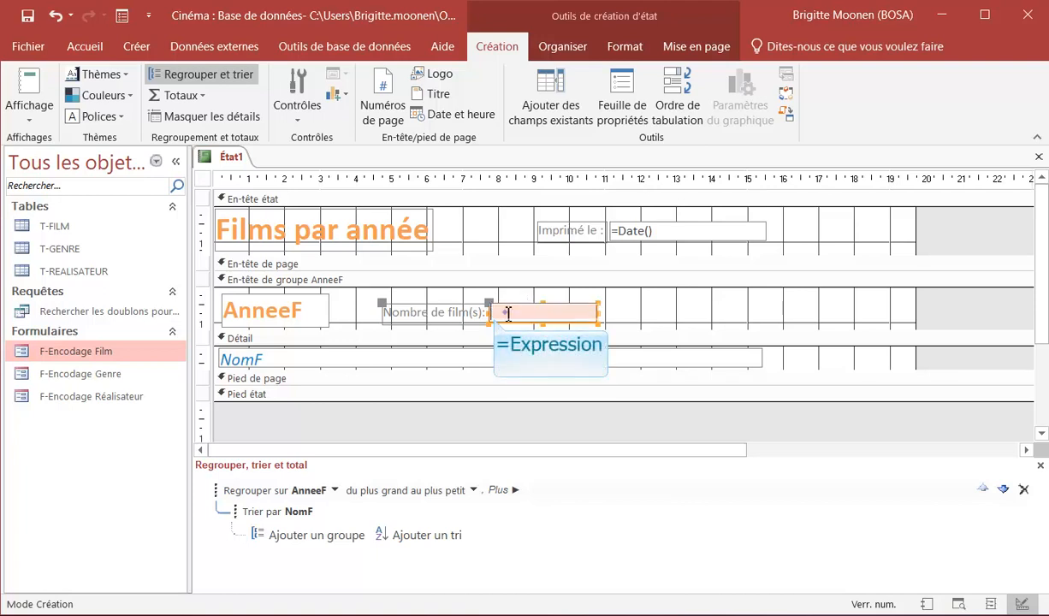
type("=Compte(")
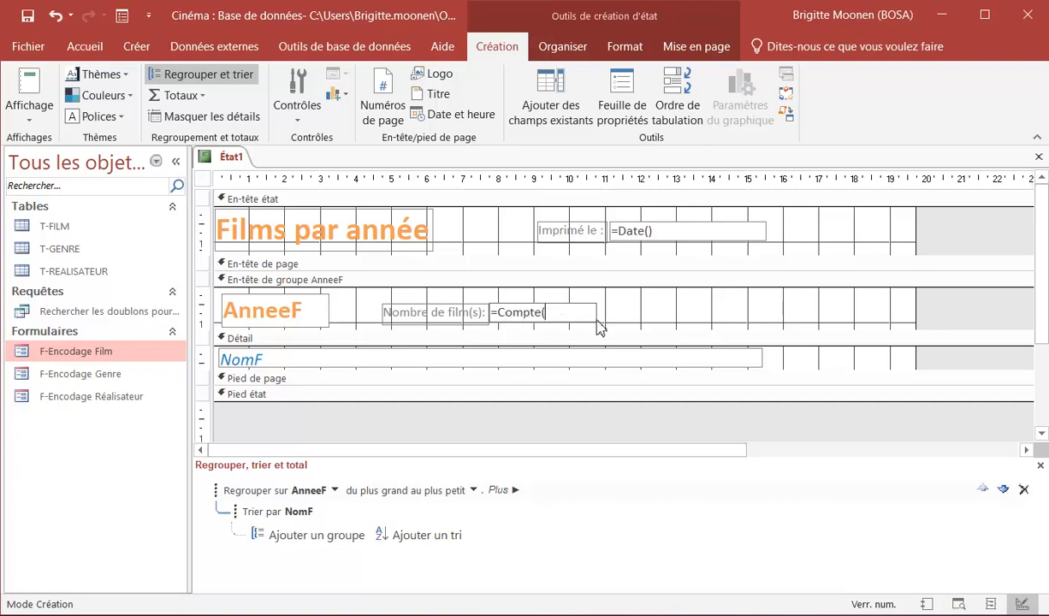
type("[NomF])")
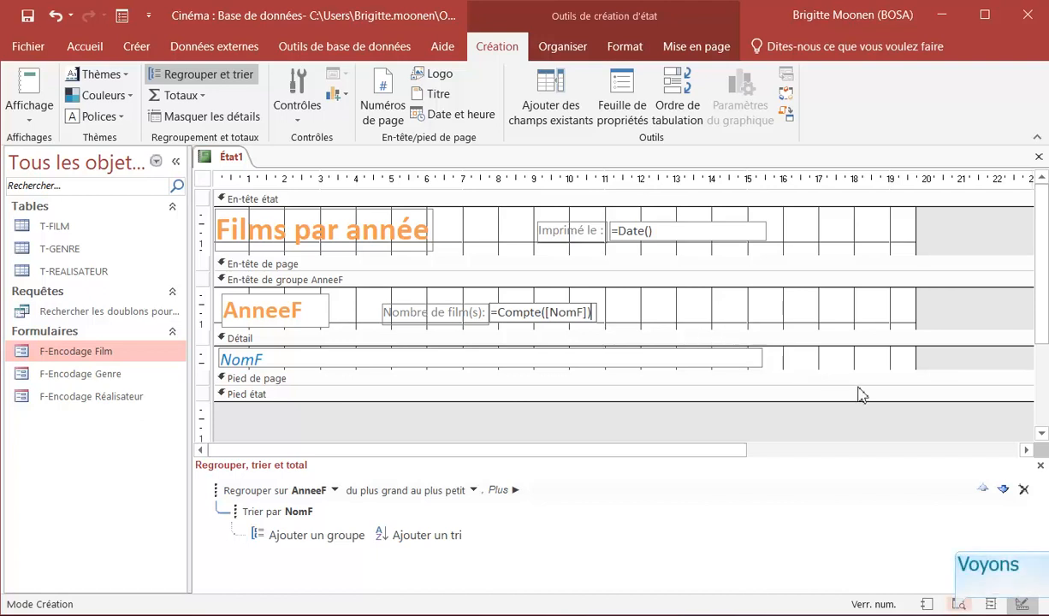
left_click(958, 604)
scroll(717, 368, "down", 3)
scroll(718, 371, "down", 1)
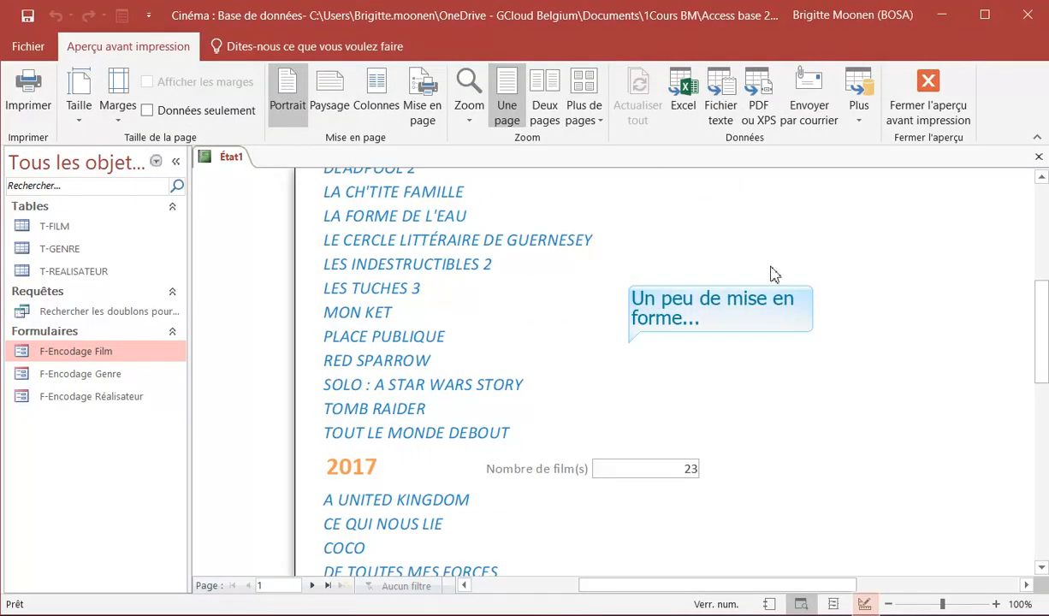
left_click(866, 604)
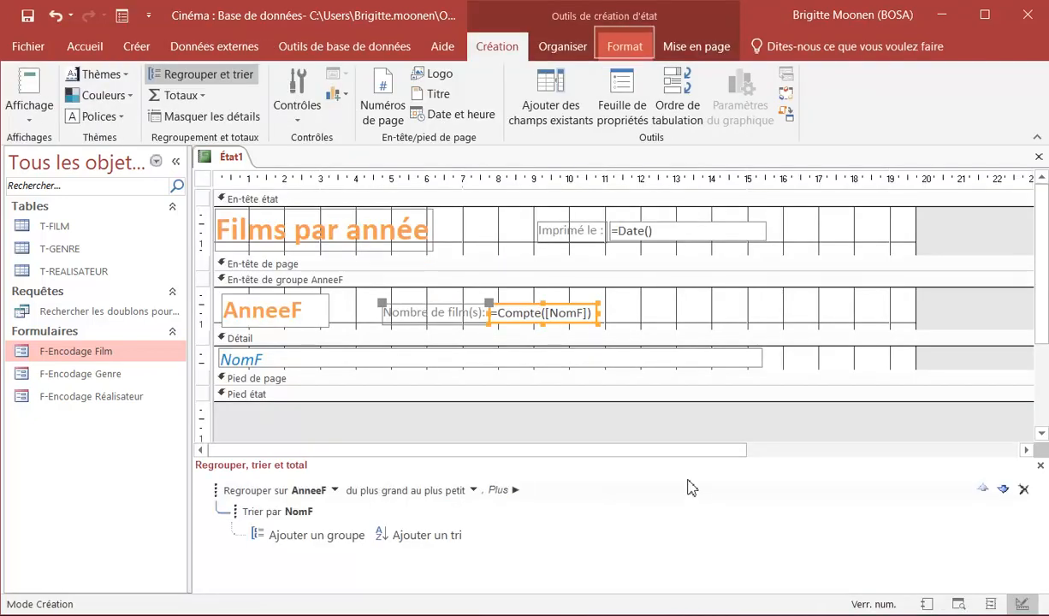
Give the =Compte([NomF]) text box a transparent outline and left alignment, checking the result in the print preview.
left_click(621, 49)
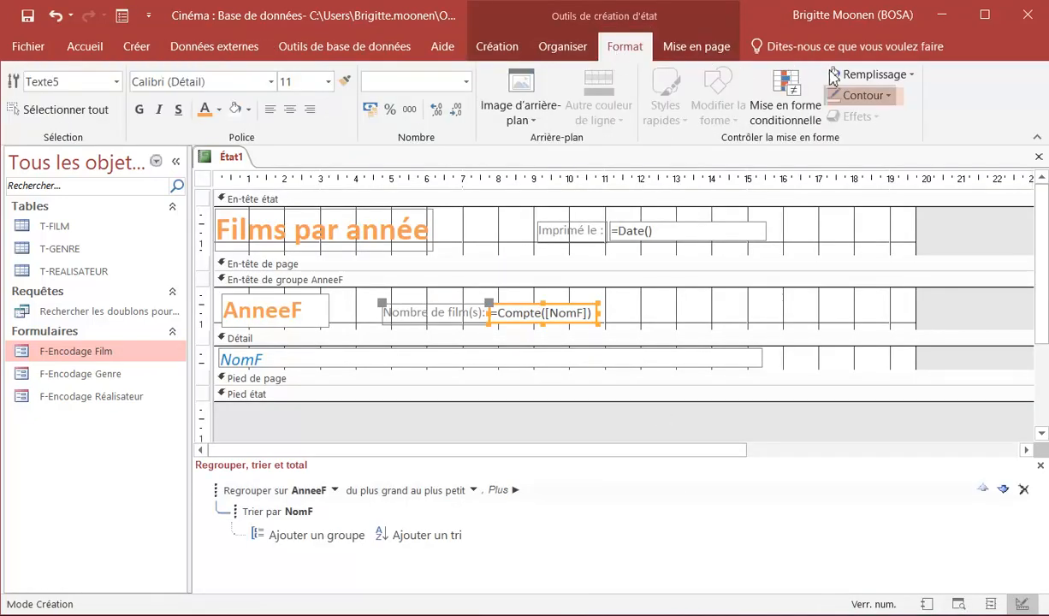
left_click(853, 97)
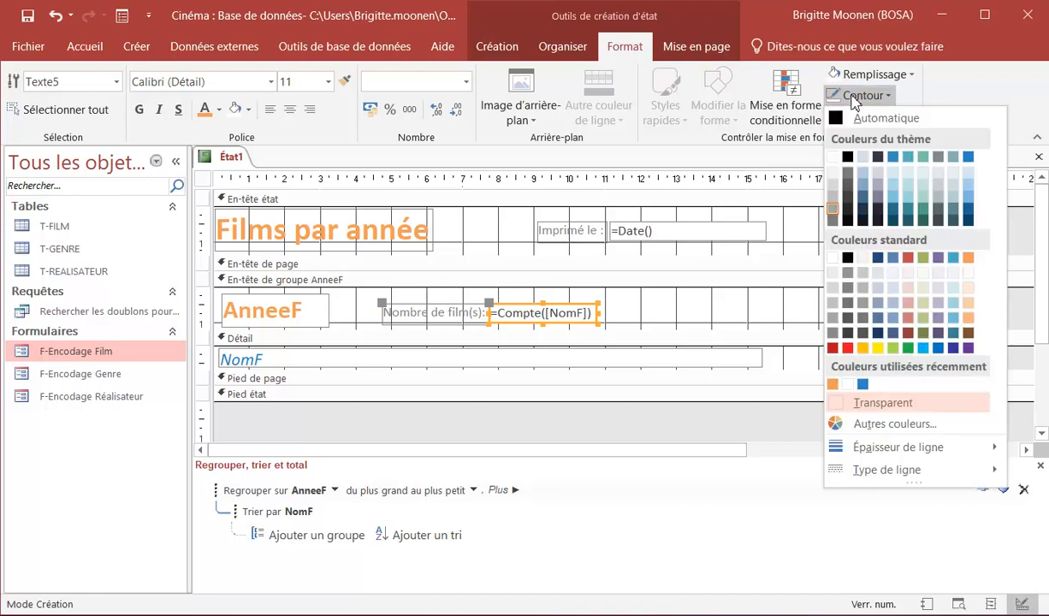
left_click(843, 401)
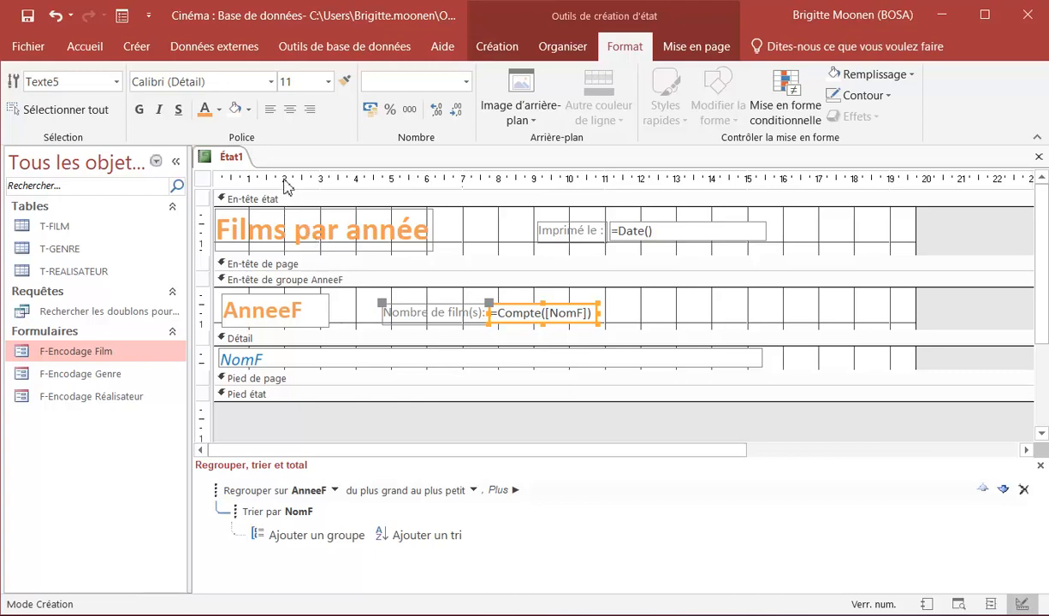
left_click(270, 110)
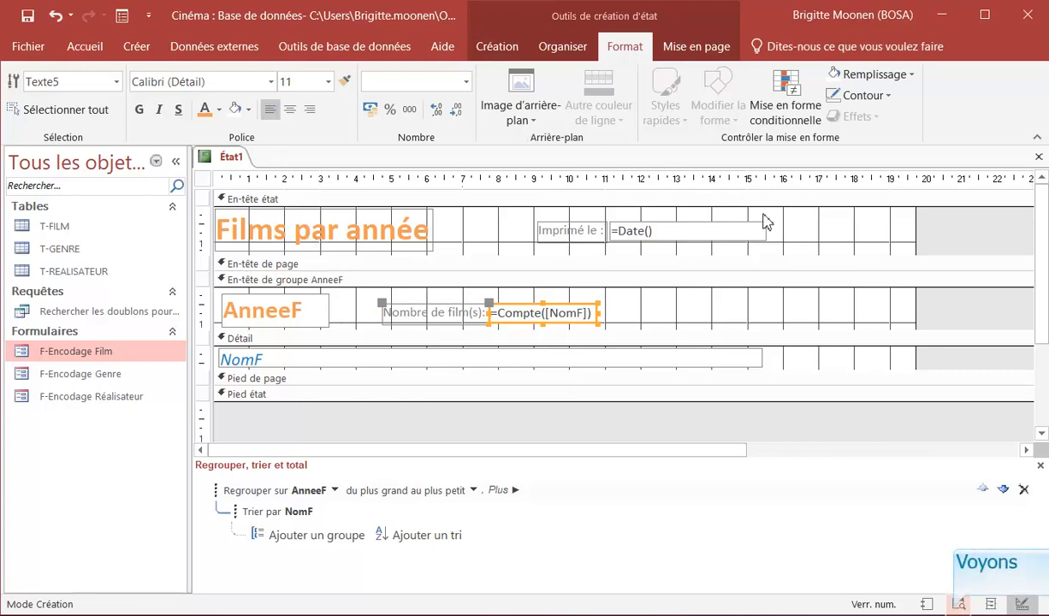
left_click(959, 604)
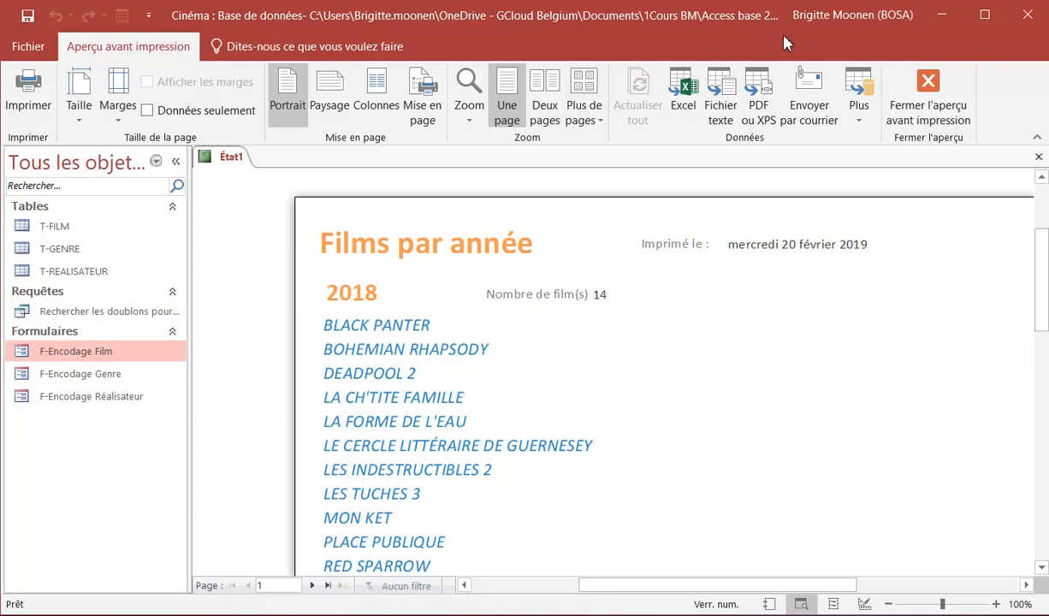
left_click(926, 101)
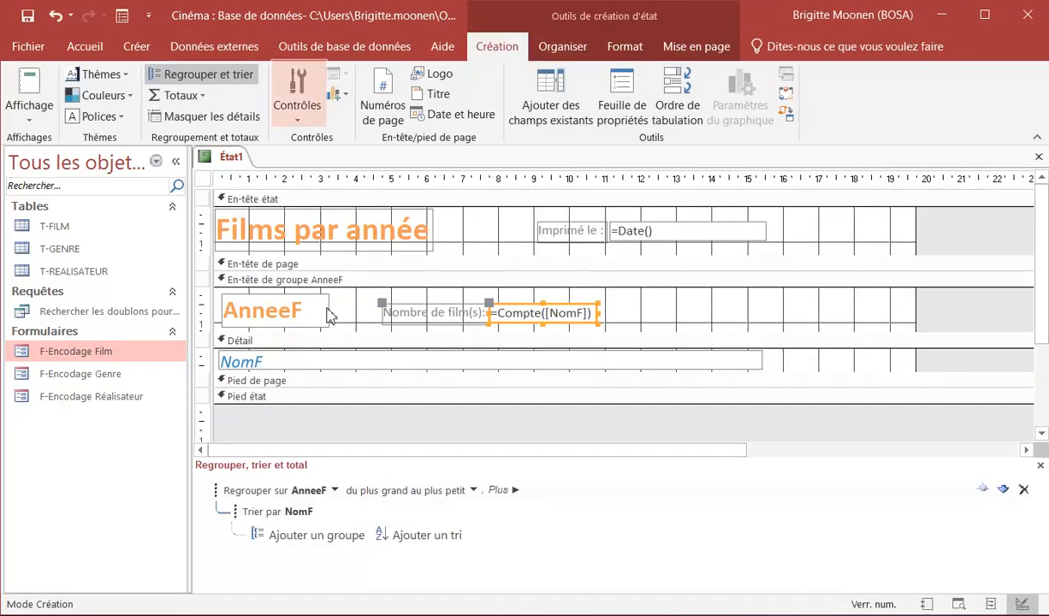
Draw a horizontal line about 19.6 cm long along the lower edge of the AnneeF group header and colour it standard orange.
left_click(299, 95)
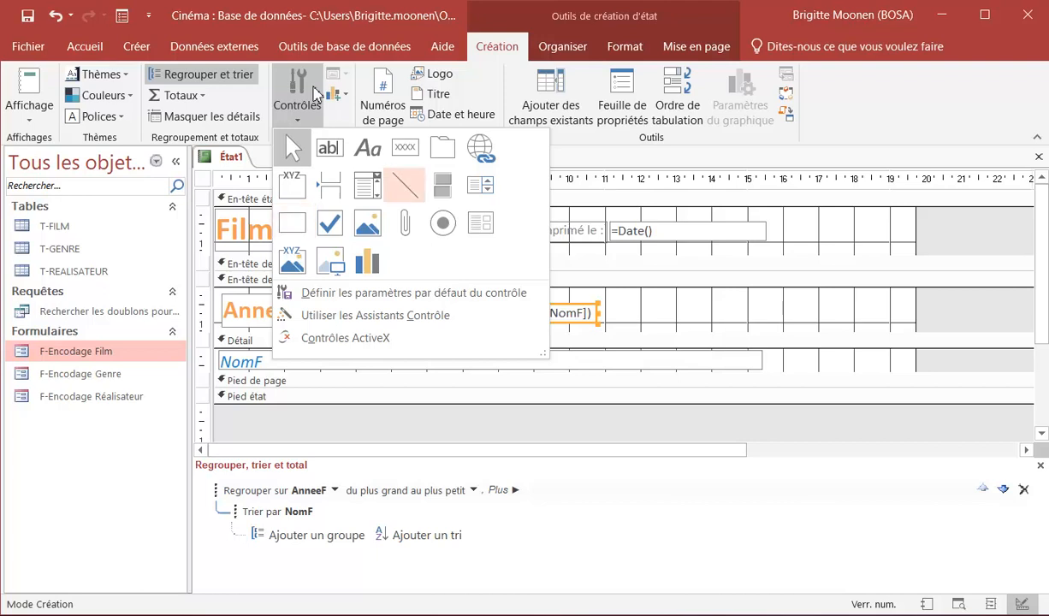
left_click(403, 190)
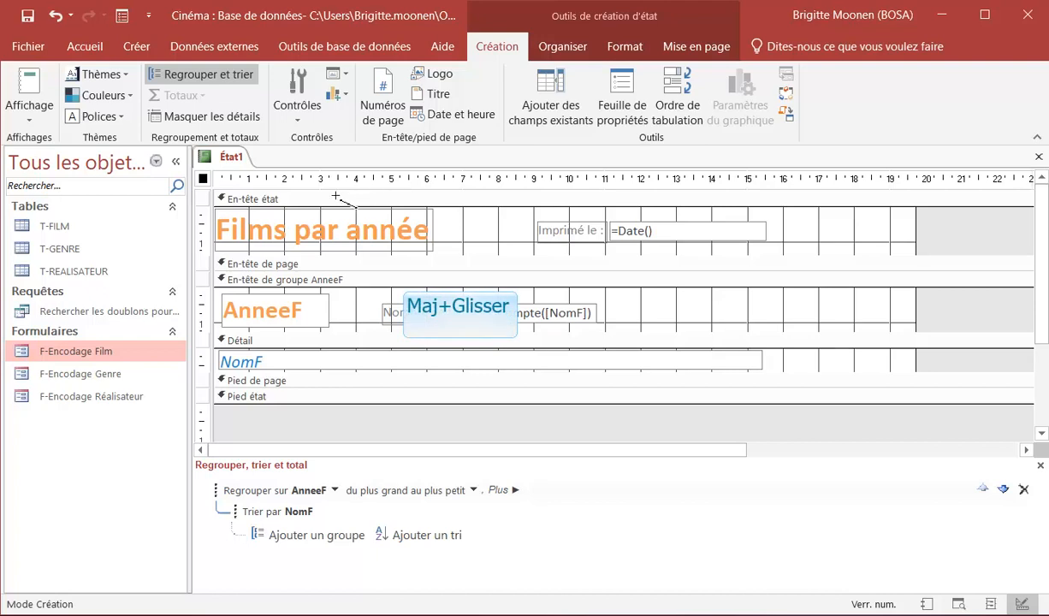
left_click_drag(218, 328, 916, 328, "shift")
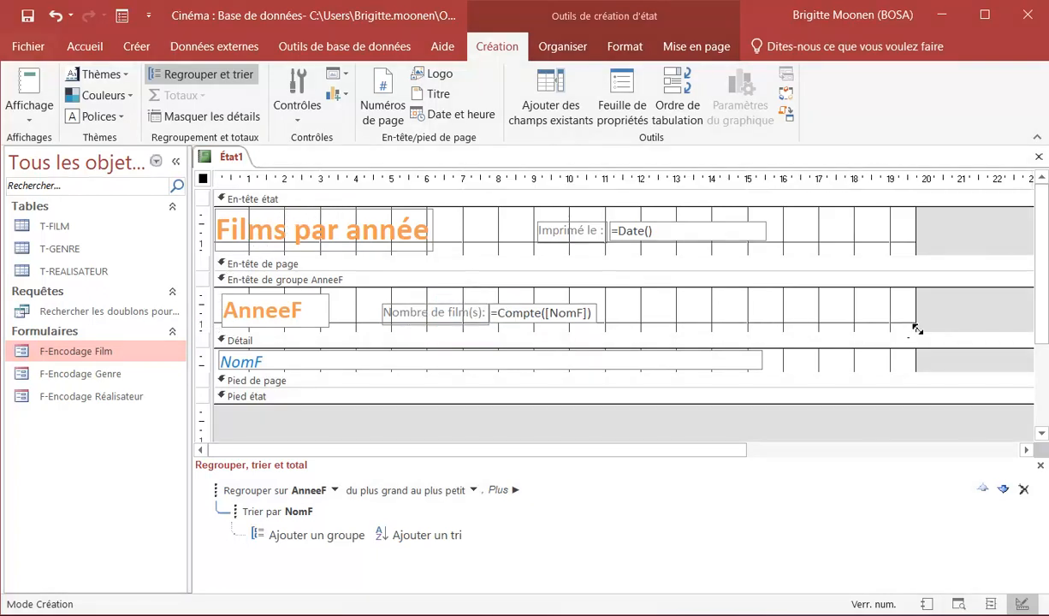
left_click(626, 48)
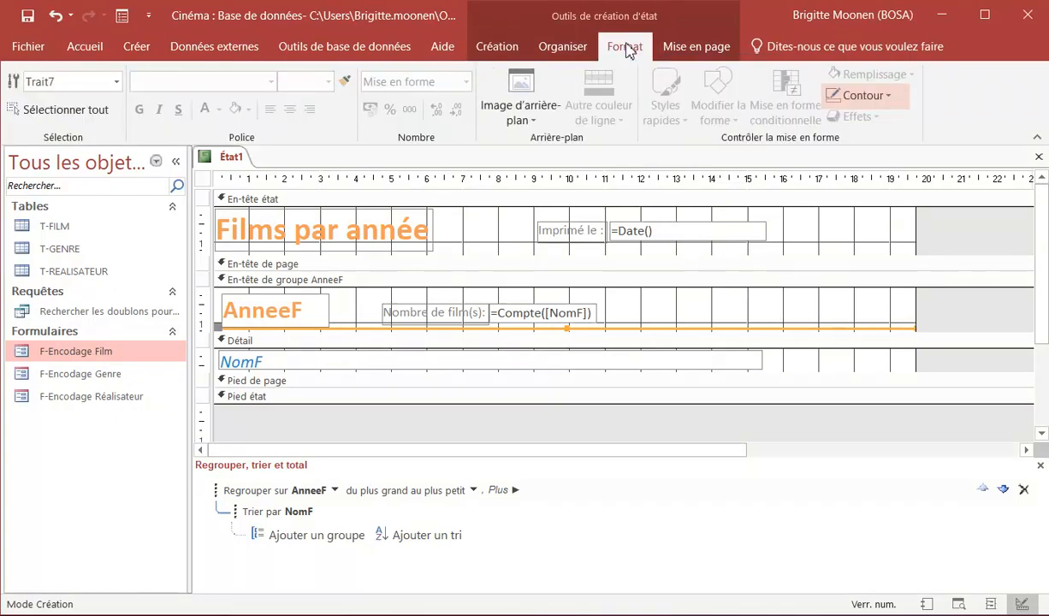
left_click(892, 96)
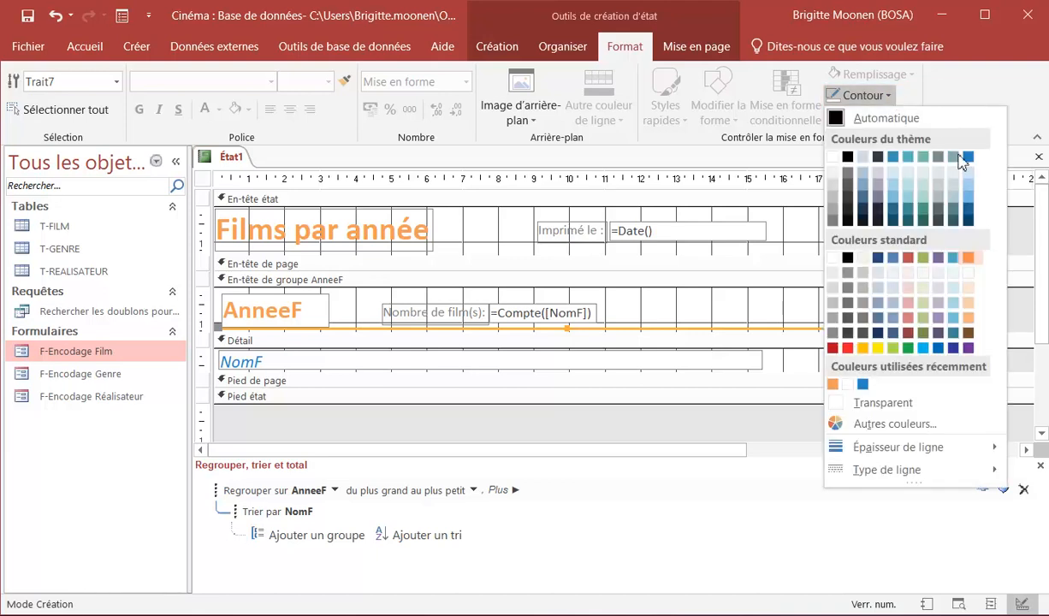
left_click(969, 258)
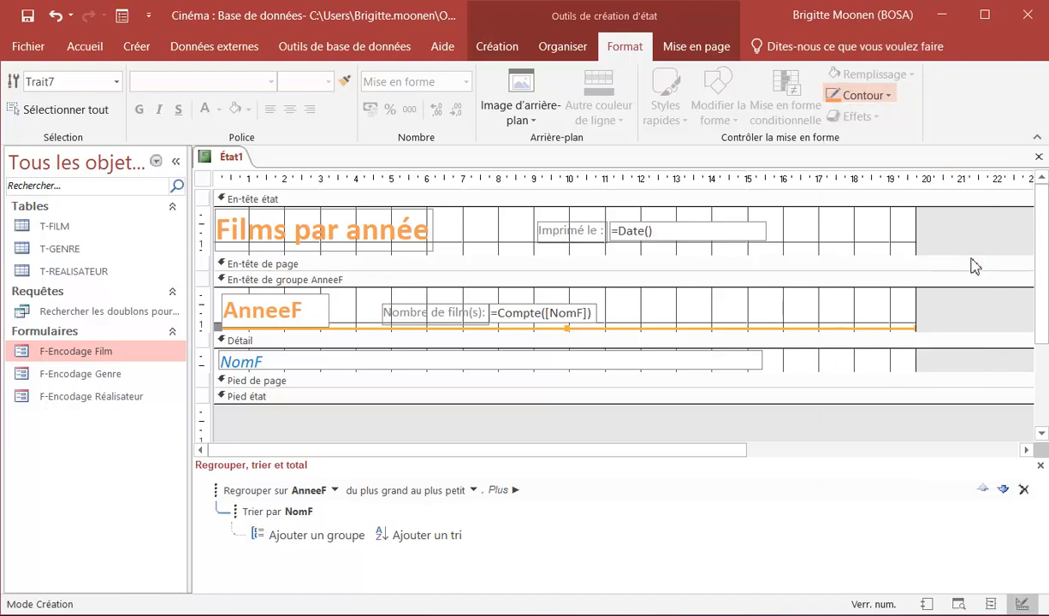
Set the thickness of the group header's orange line, give it a dash-dot line type, and check it in the print preview before returning to Design view.
left_click(886, 96)
mouse_move(905, 448)
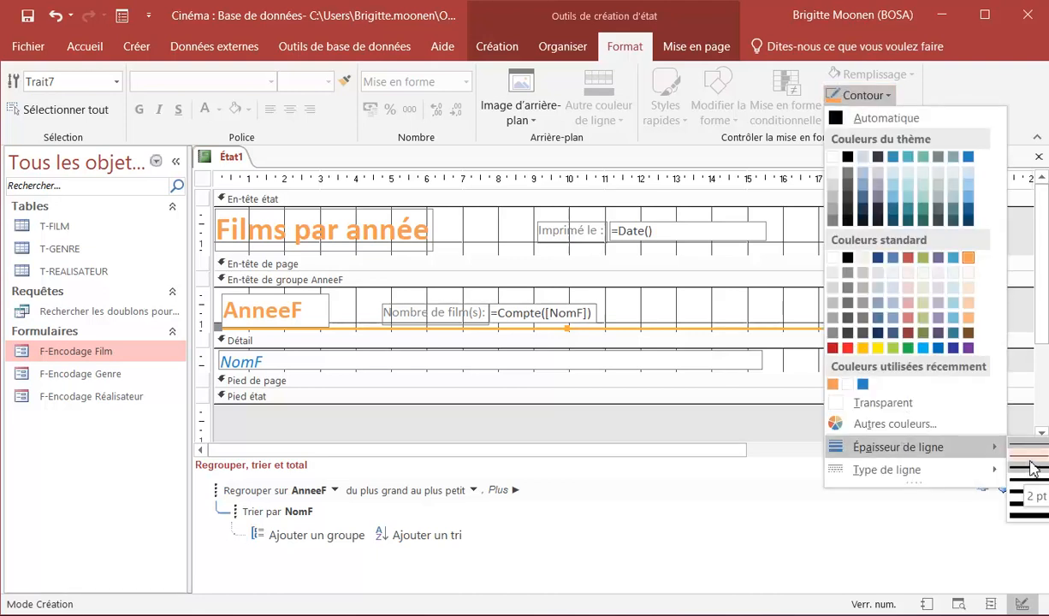
left_click(1032, 458)
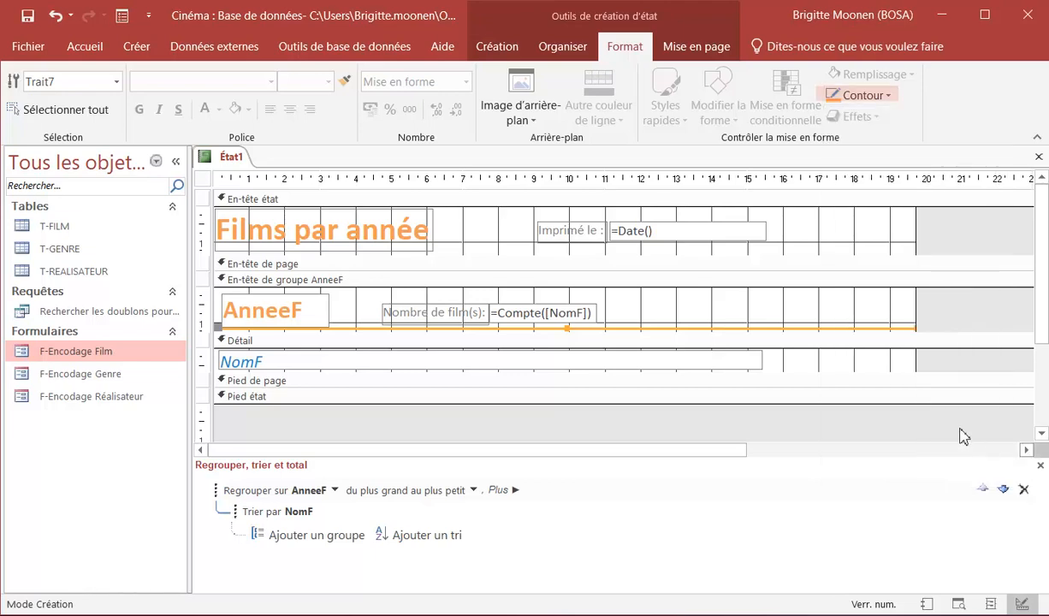
left_click(889, 97)
mouse_move(933, 469)
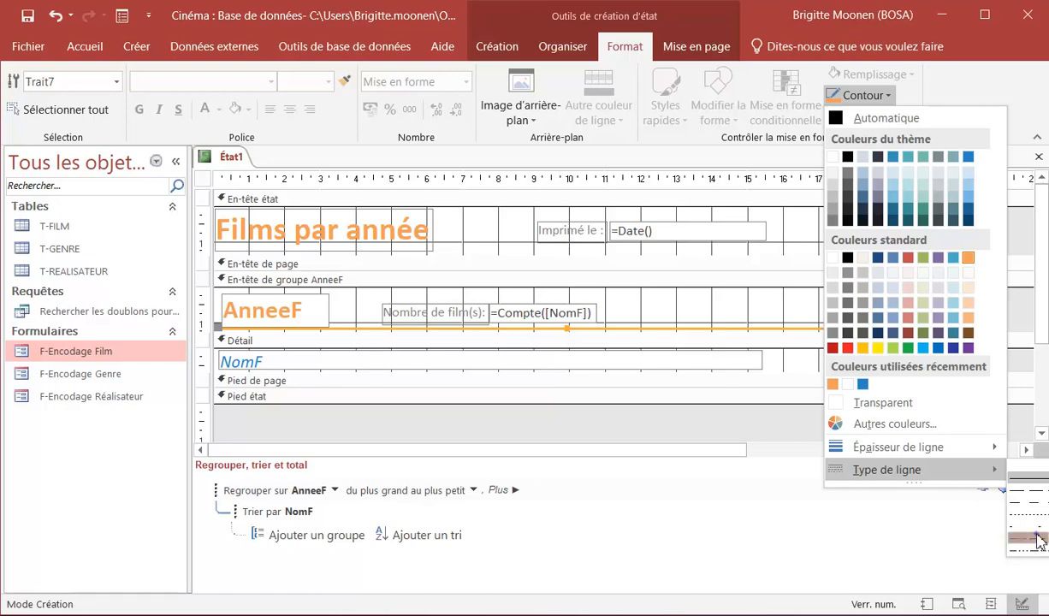
left_click(1038, 539)
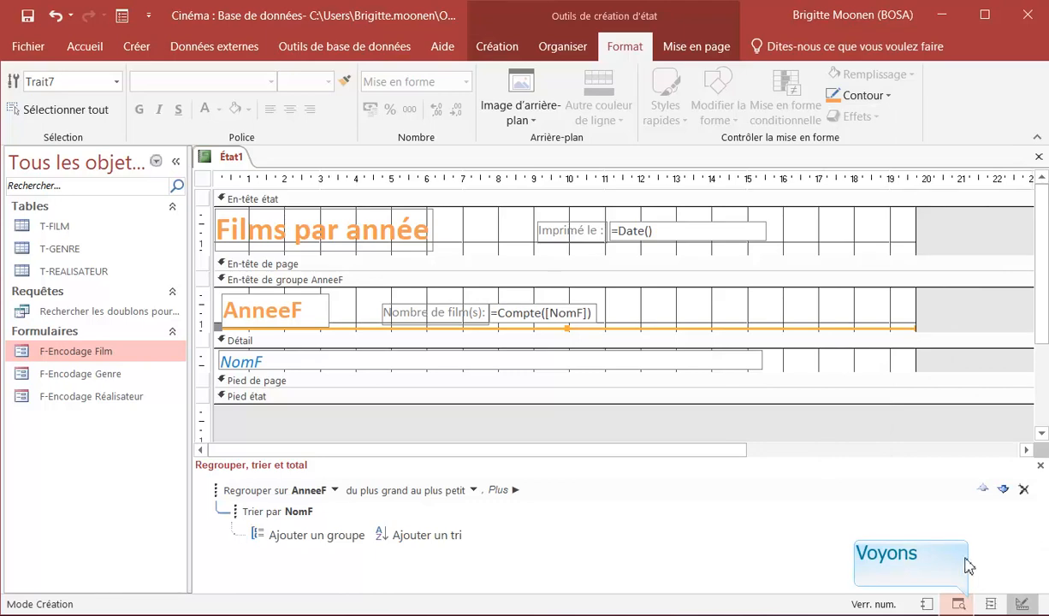
left_click(956, 604)
scroll(780, 405, "down", 3)
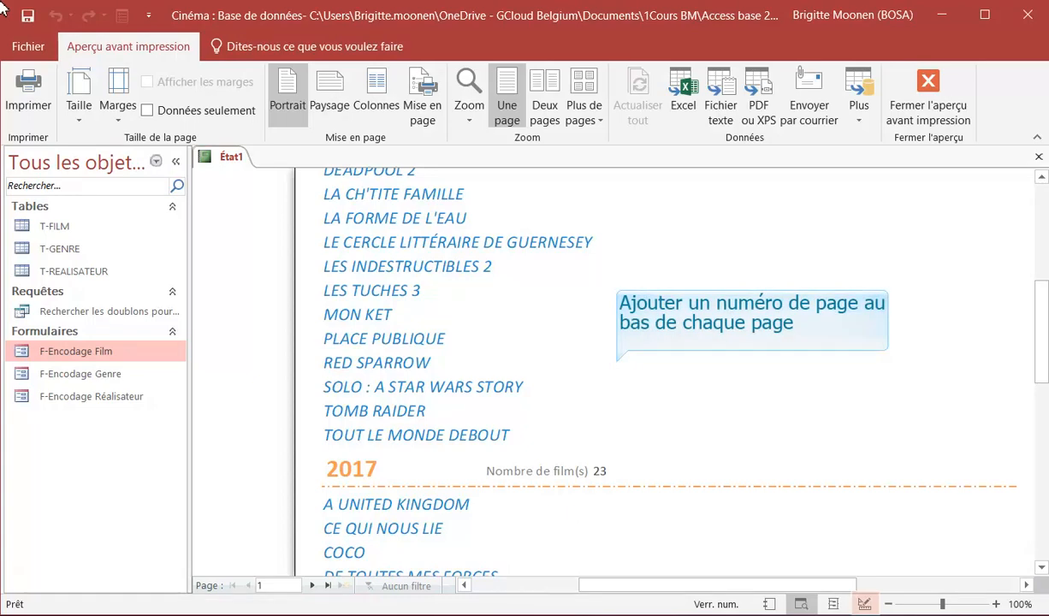
left_click(864, 605)
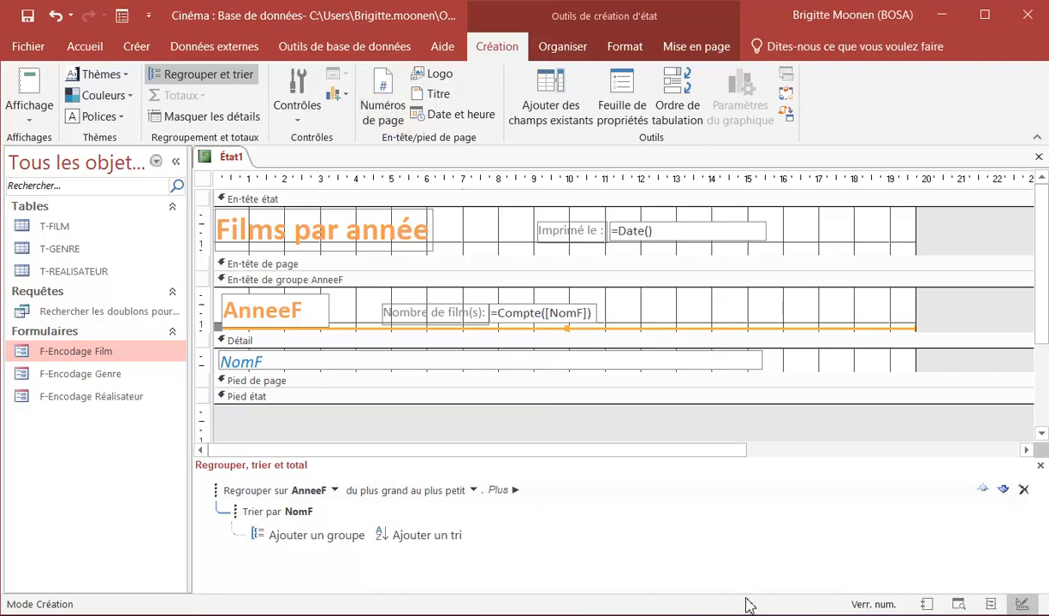
Insert page numbers in the Page N format in the page footer, aligned right (Droite) and shown on the first page.
left_click(384, 100)
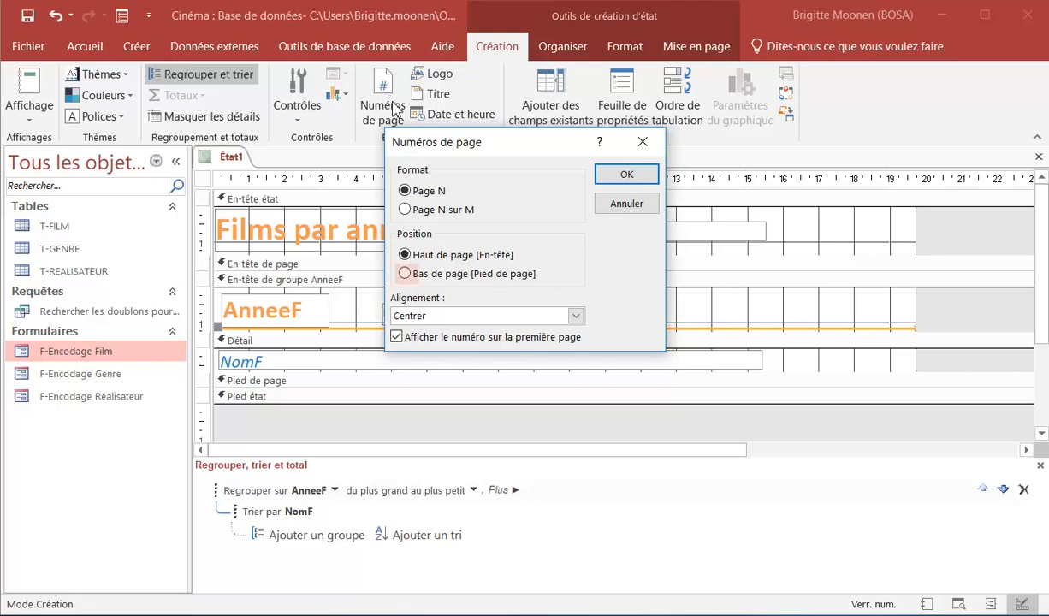
left_click(405, 273)
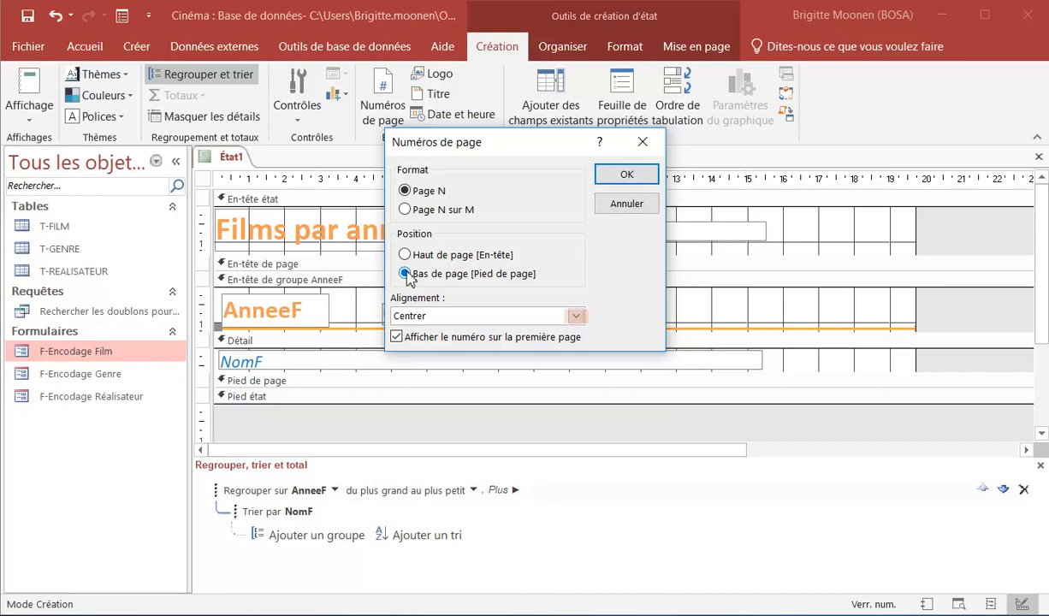
left_click(575, 316)
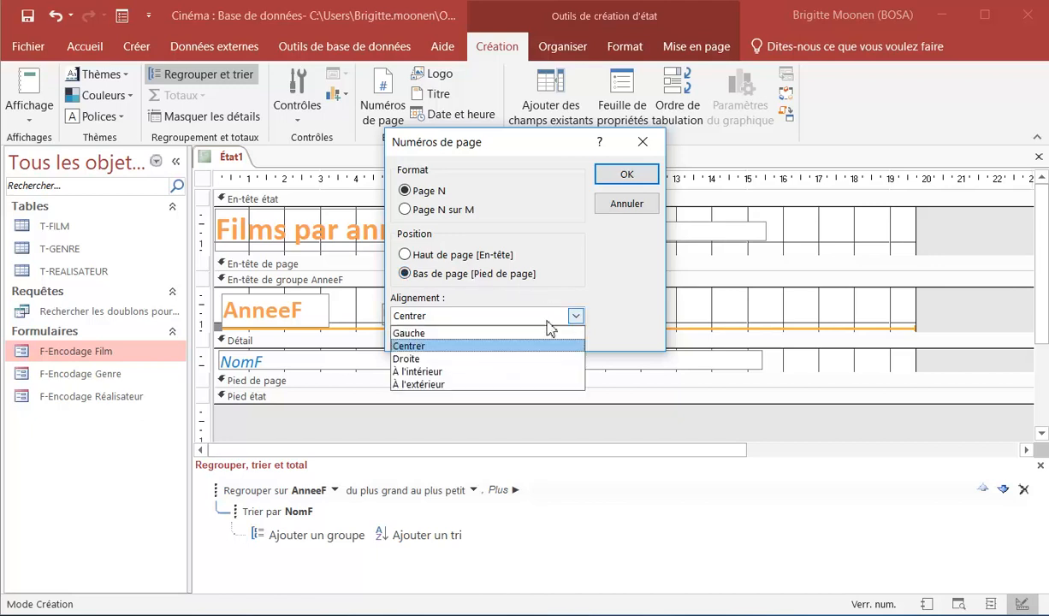
left_click(514, 358)
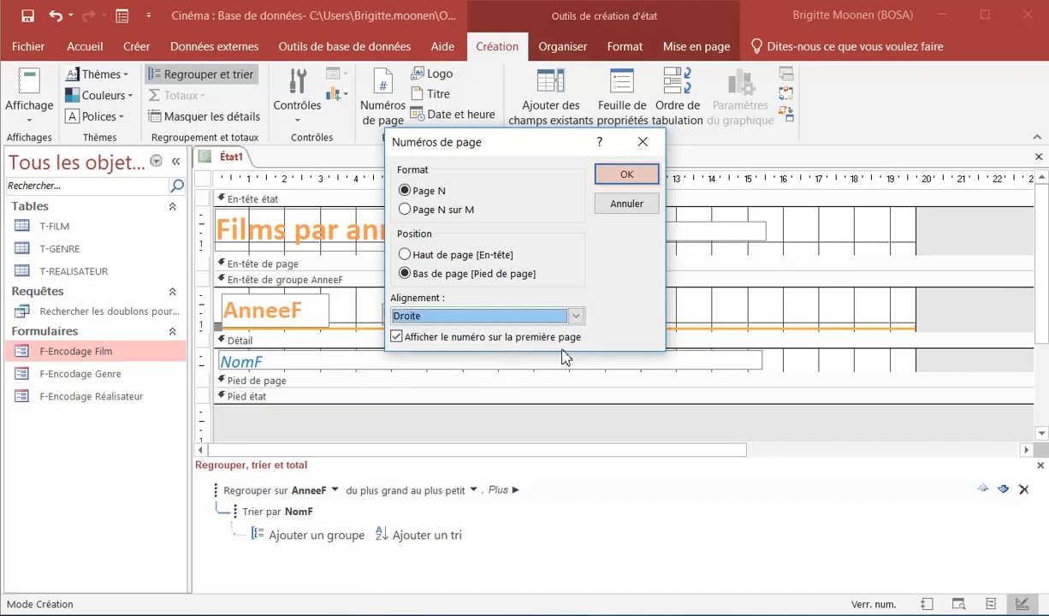
left_click(627, 174)
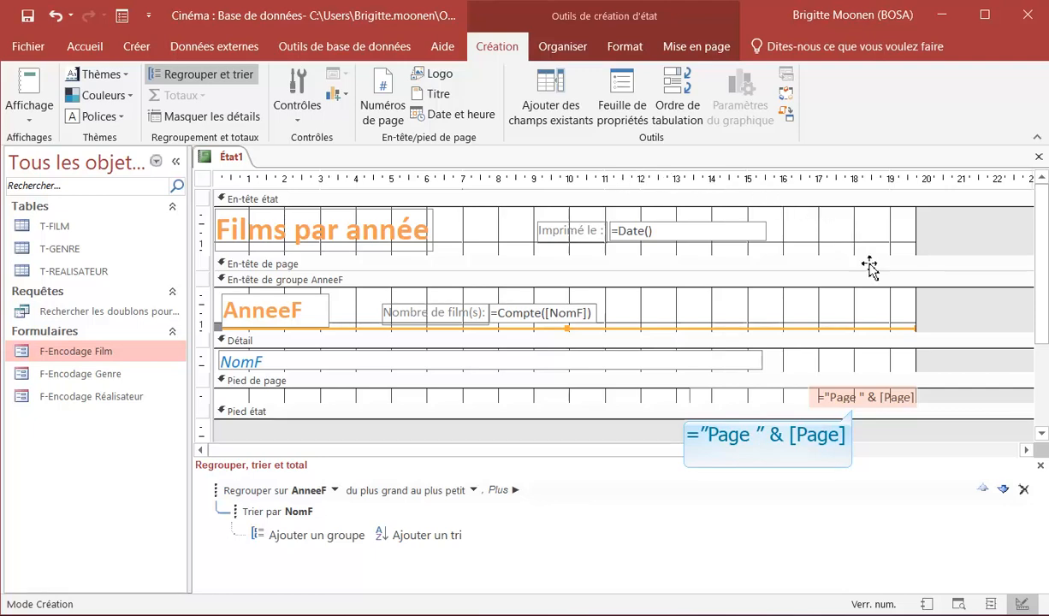
Select the footer's page number text box, examine the page number at the bottom of page 1 in the print preview, and return to Design view.
left_click(910, 399)
left_click(909, 402)
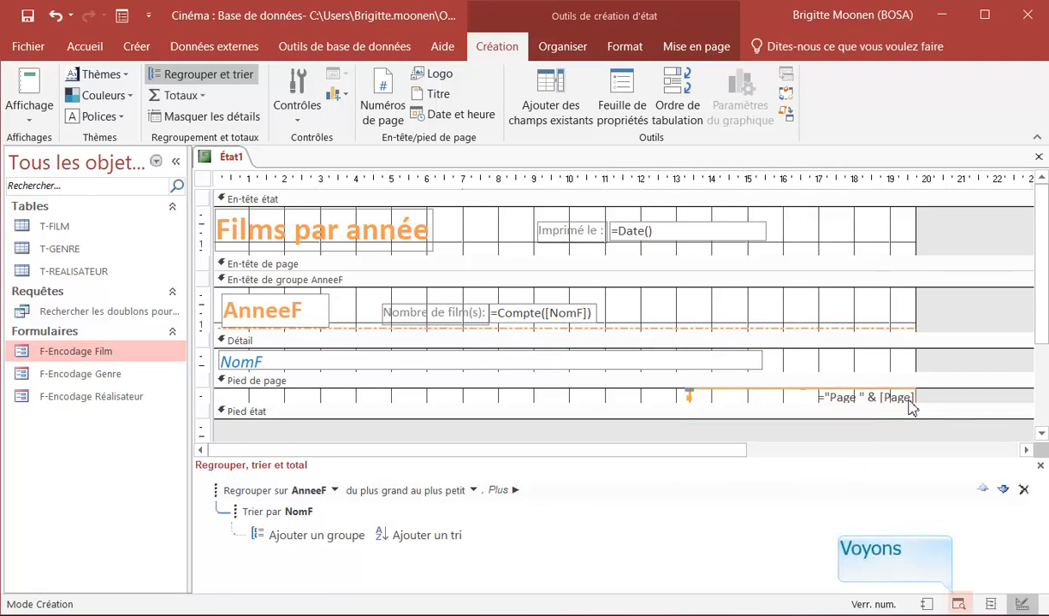
left_click(958, 604)
scroll(677, 432, "down", 10)
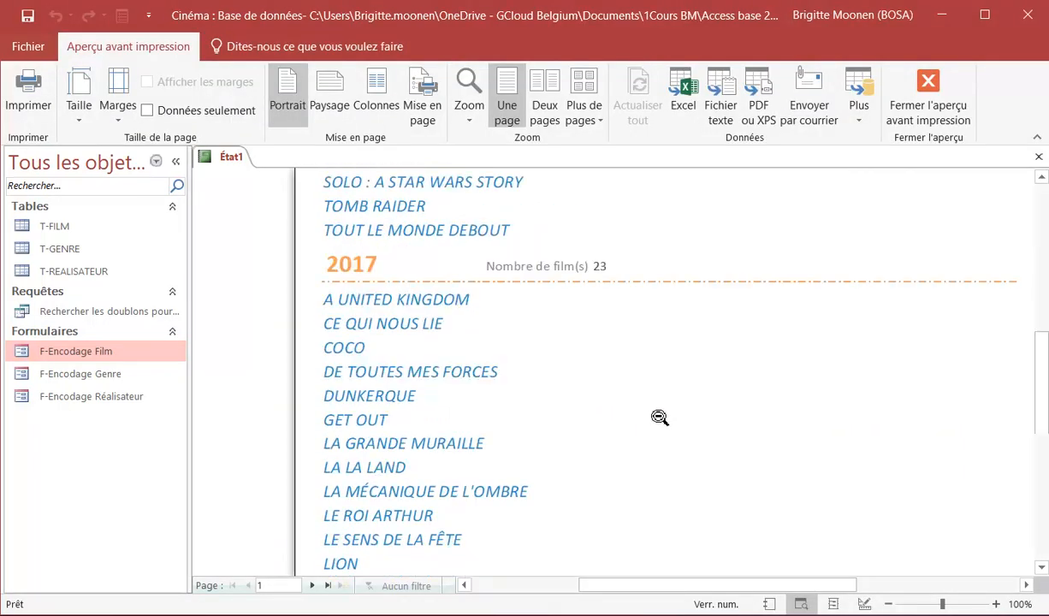
scroll(656, 414, "down", 1)
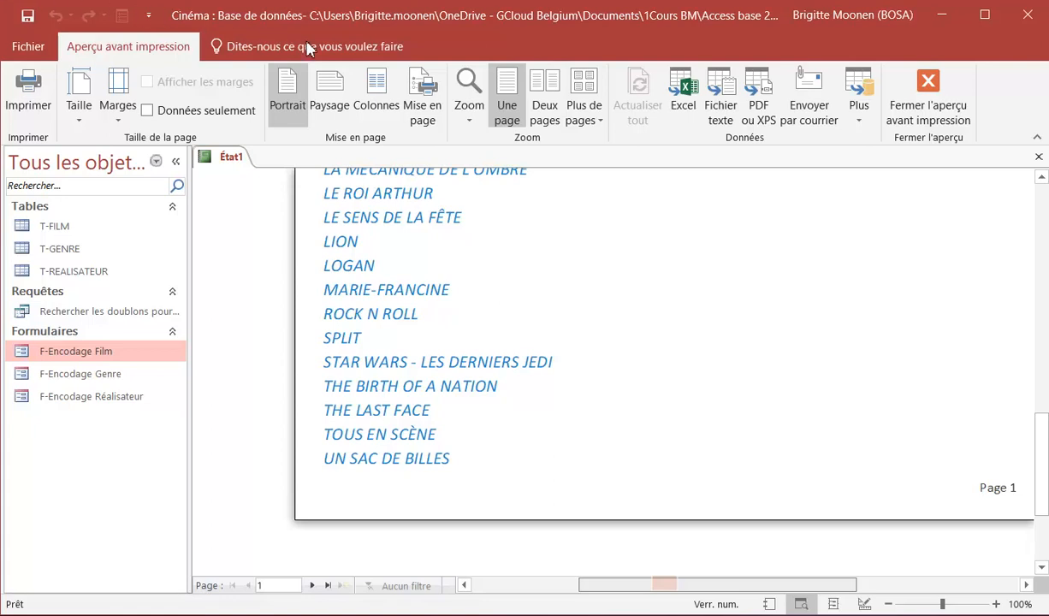
left_click_drag(666, 587, 709, 584)
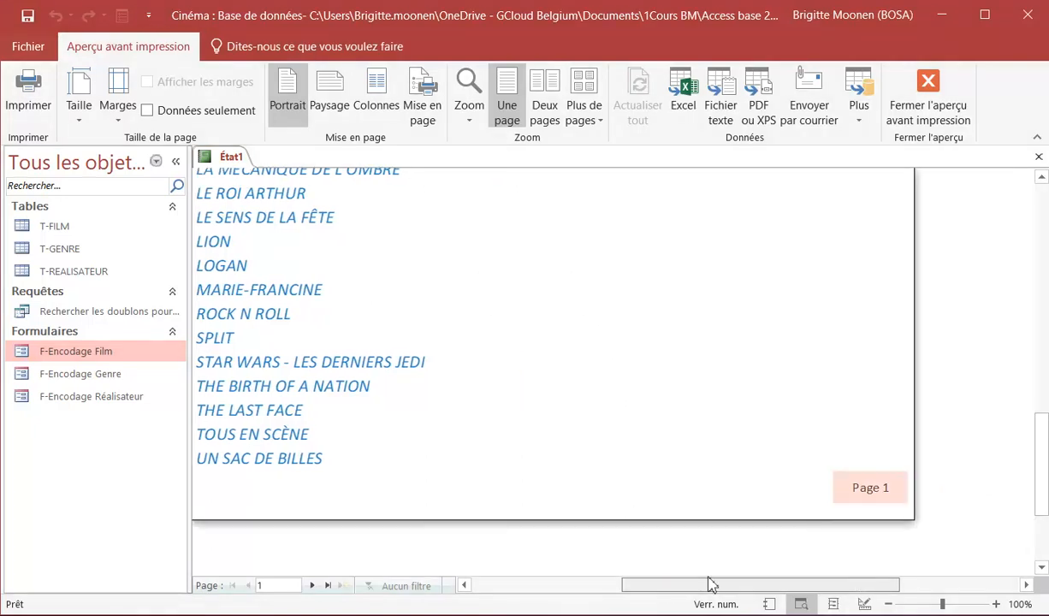
left_click(864, 604)
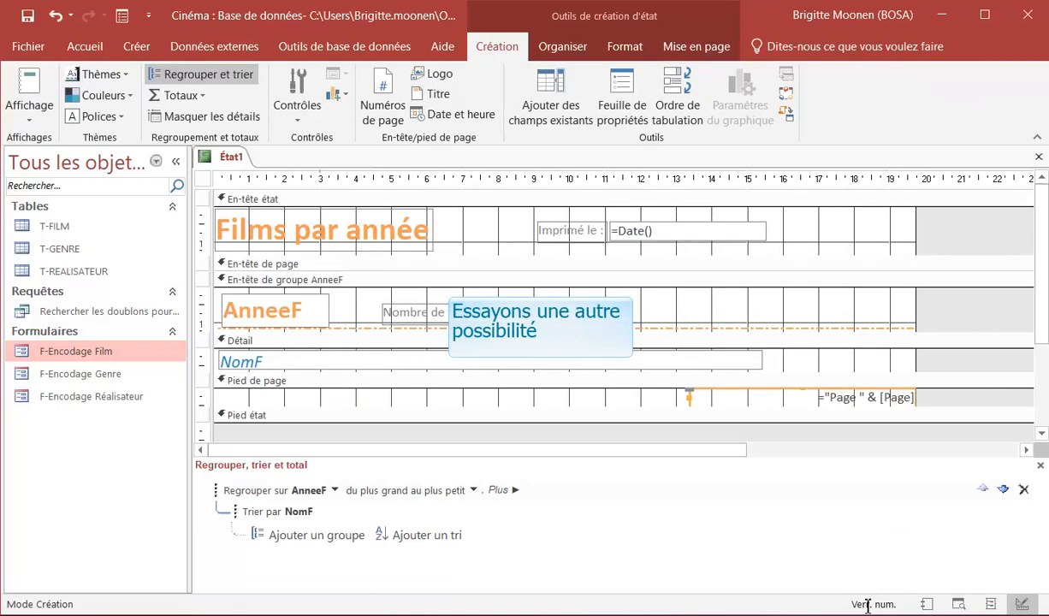
Replace the footer page number with one in the Page N sur M format, check it in the print preview, and return to Design view.
key("Delete")
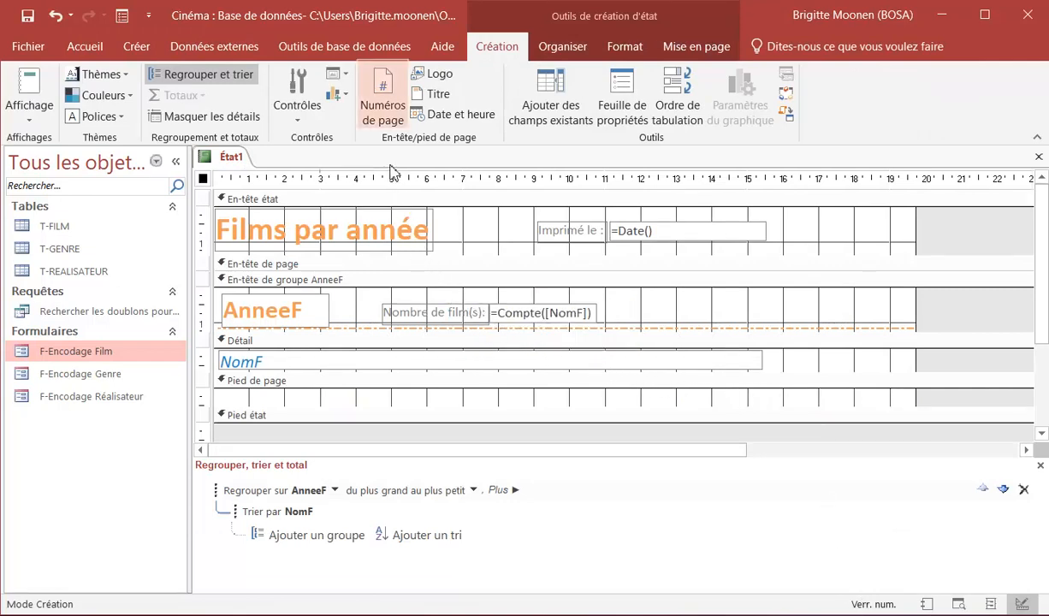
left_click(387, 121)
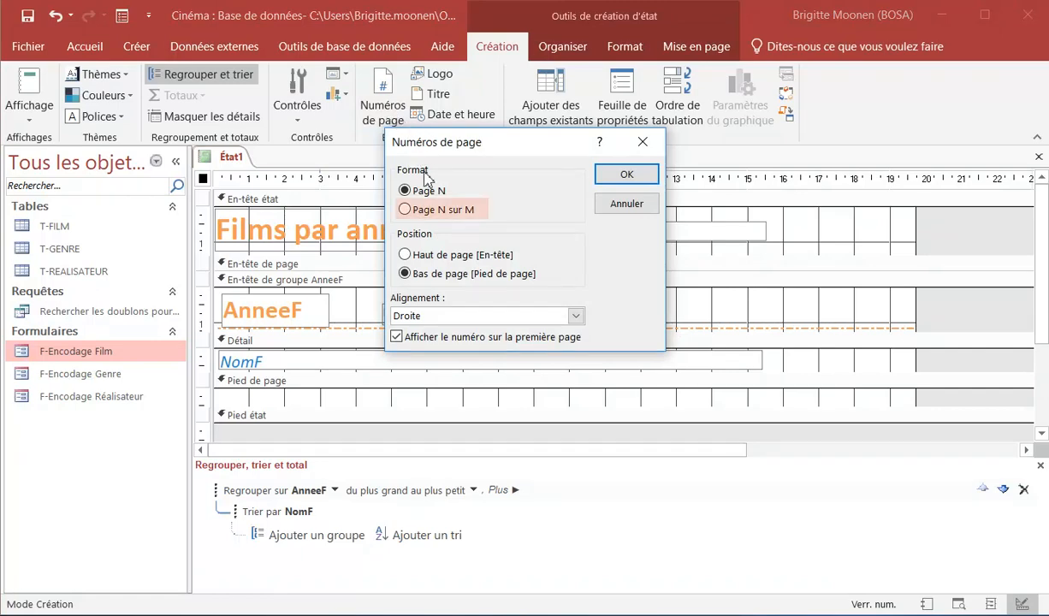
left_click(419, 210)
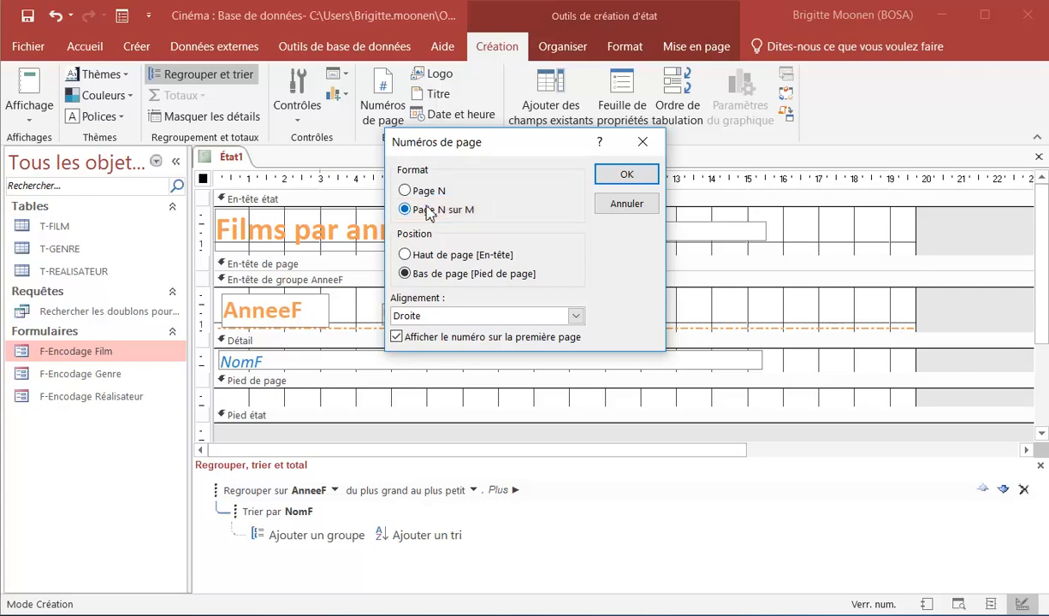
left_click(630, 175)
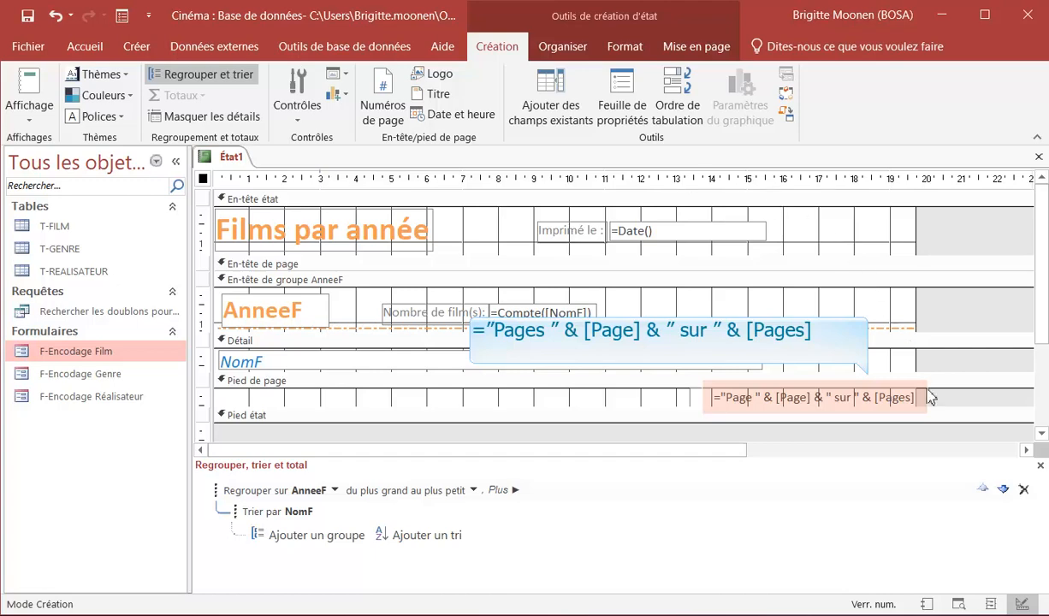
left_click(958, 604)
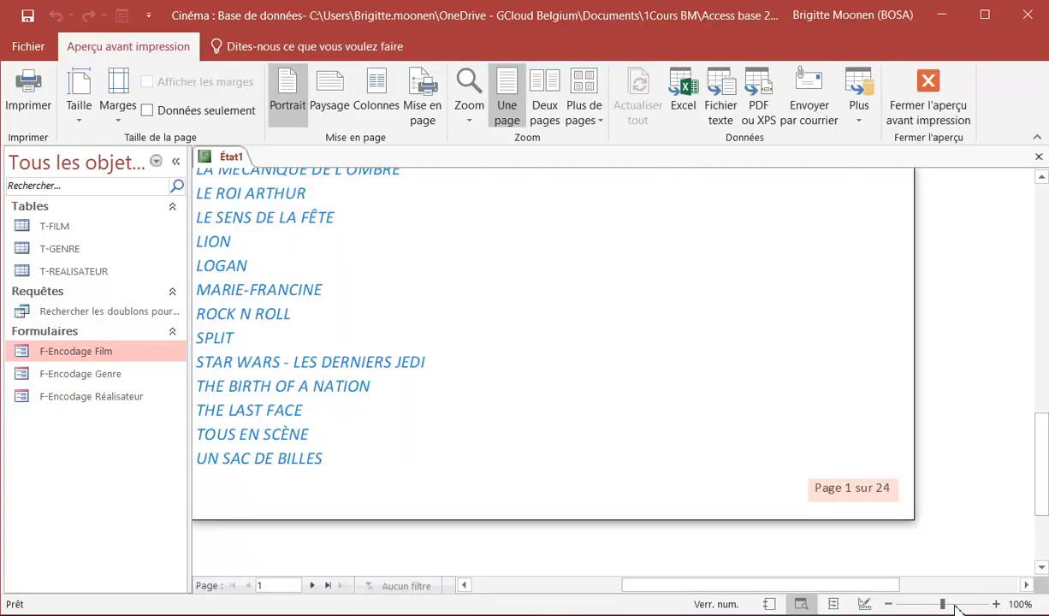
left_click(864, 604)
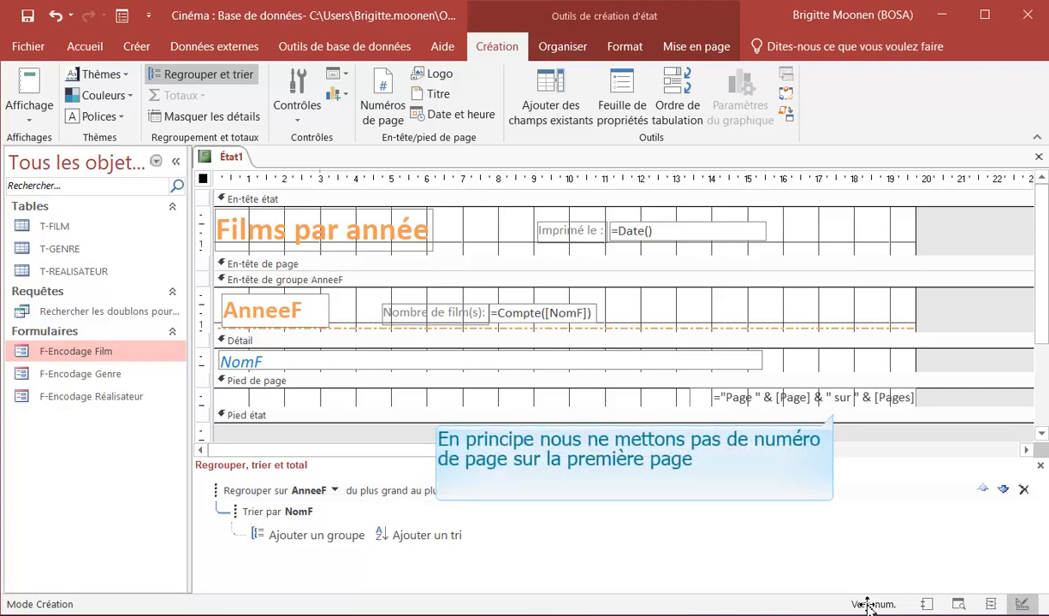
Replace the footer page number with a Page N one not displayed on the first page, and check pages 1 and 2 in the print preview.
left_click(736, 397)
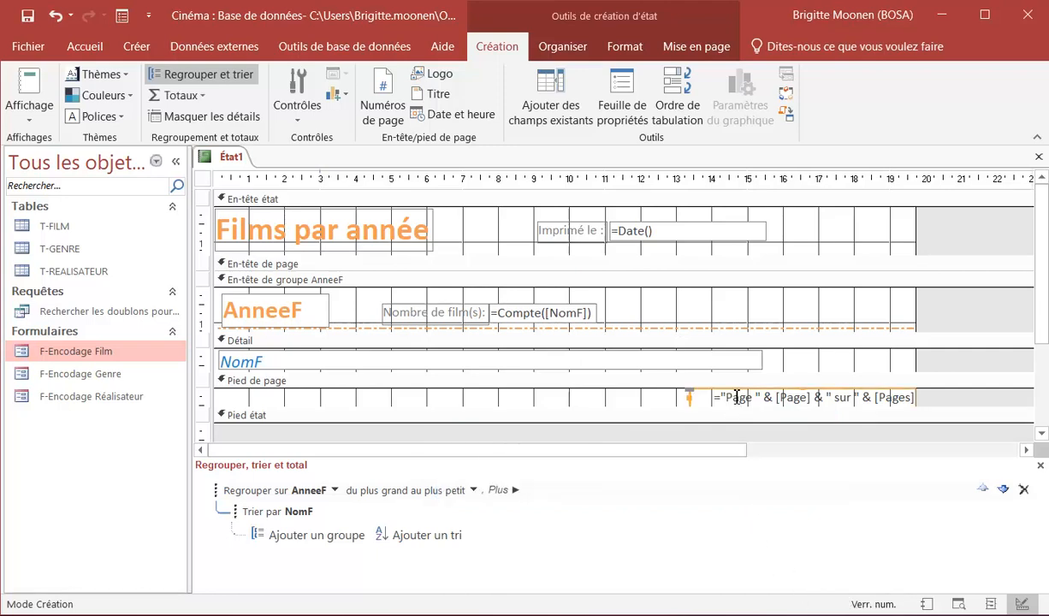
key("Delete")
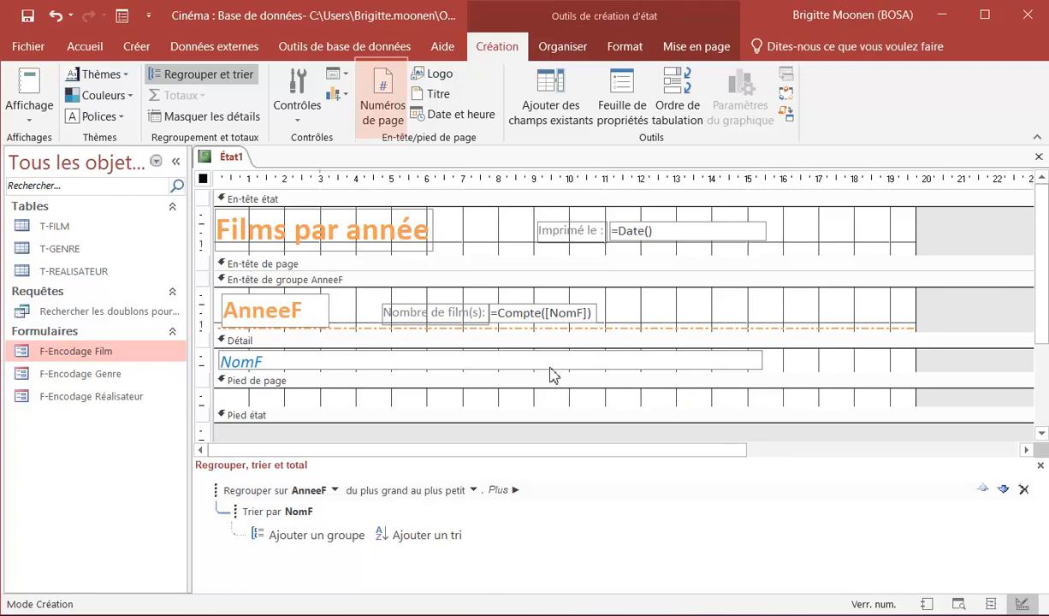
left_click(382, 107)
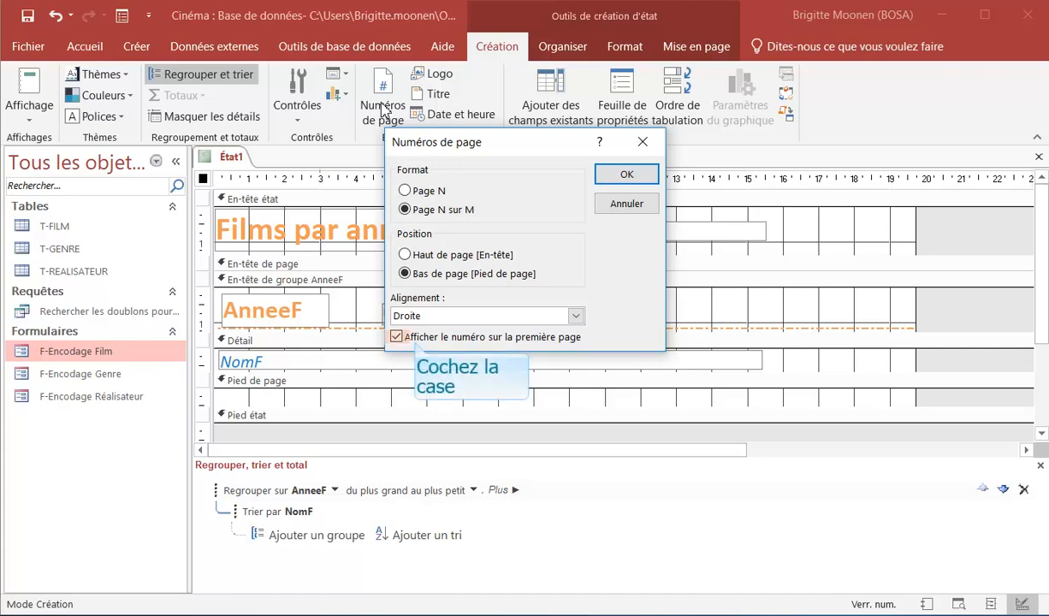
left_click(397, 337)
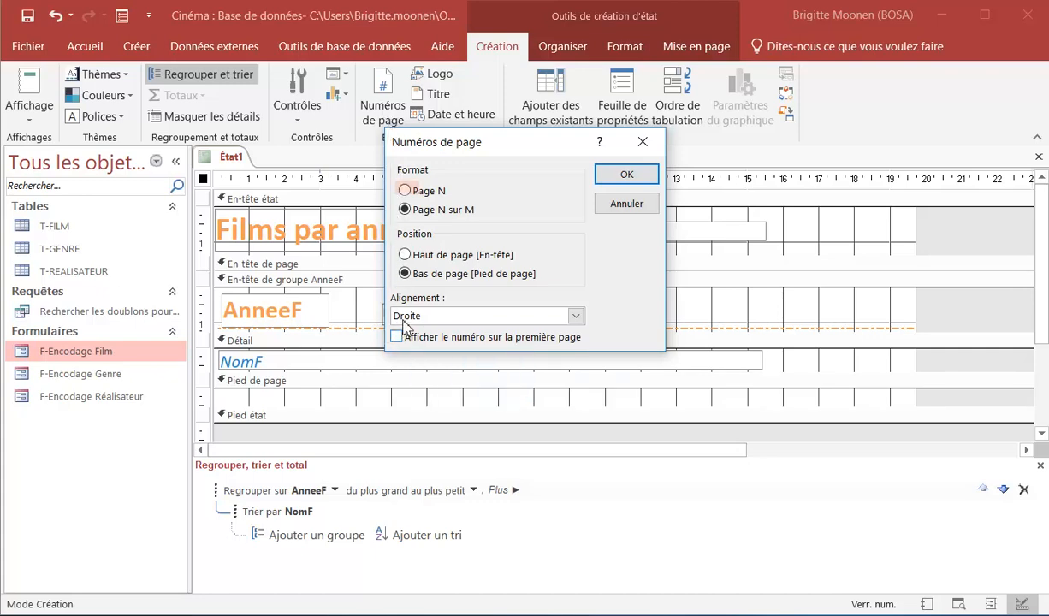
left_click(406, 191)
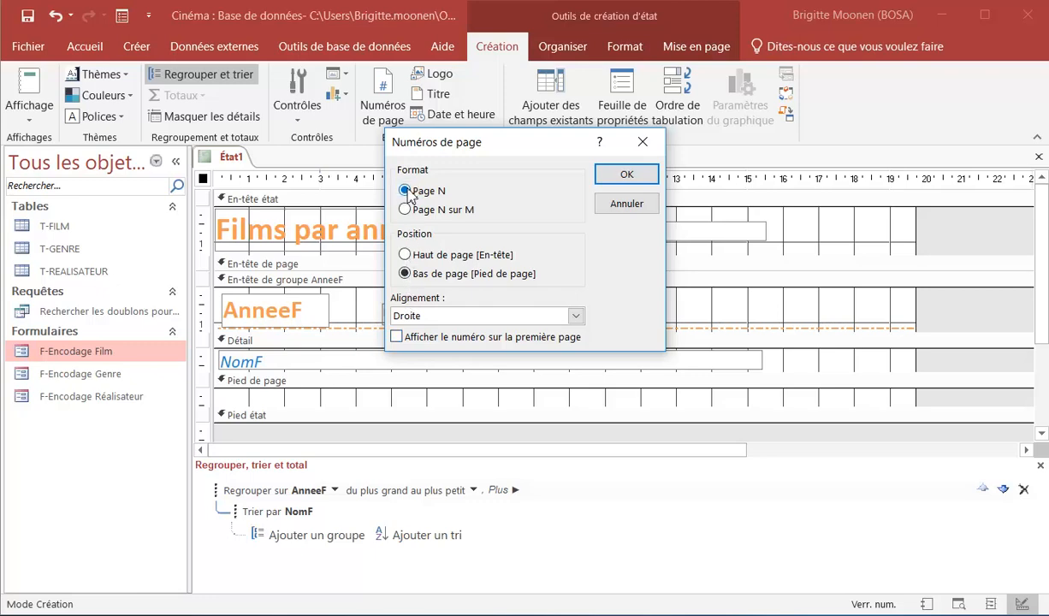
left_click(627, 174)
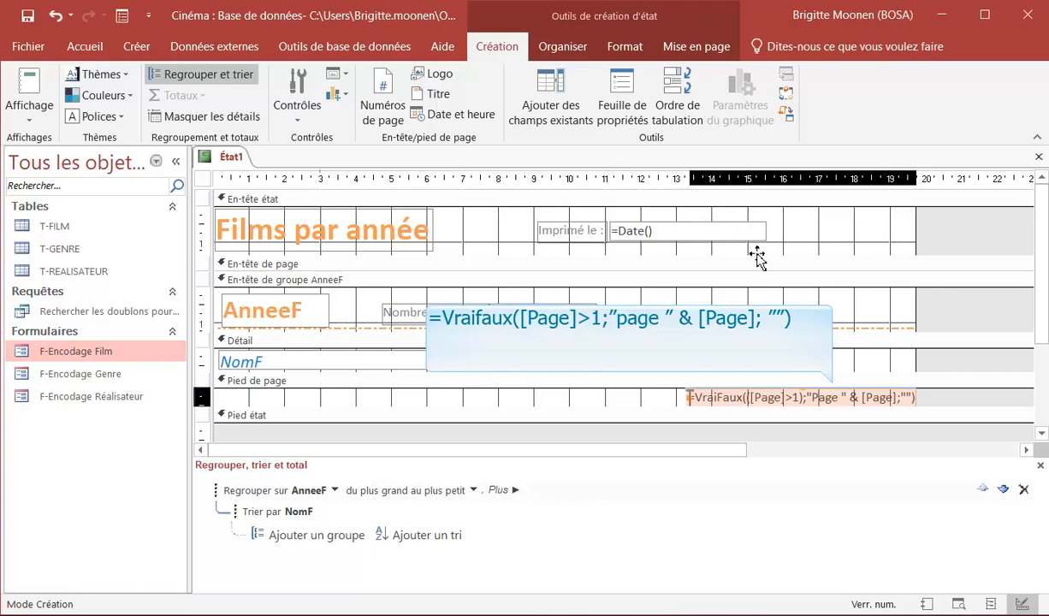
left_click(784, 401)
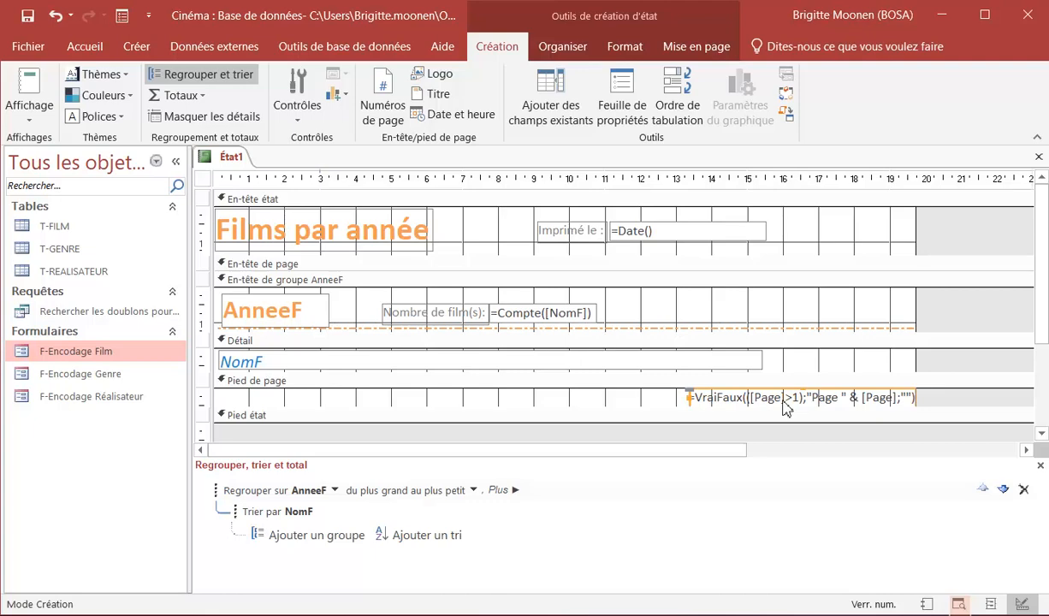
left_click(958, 605)
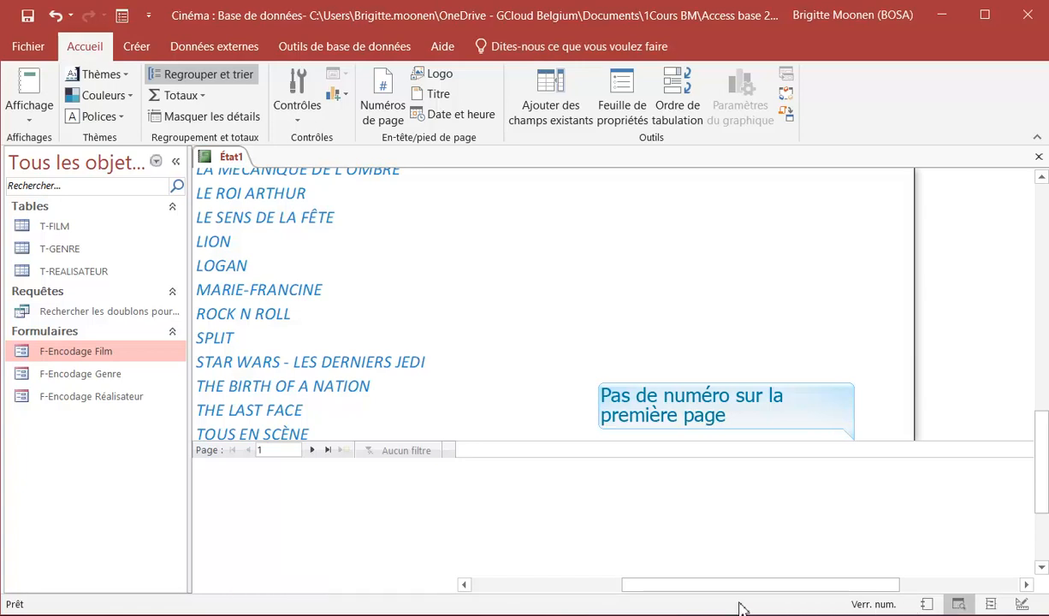
left_click(314, 586)
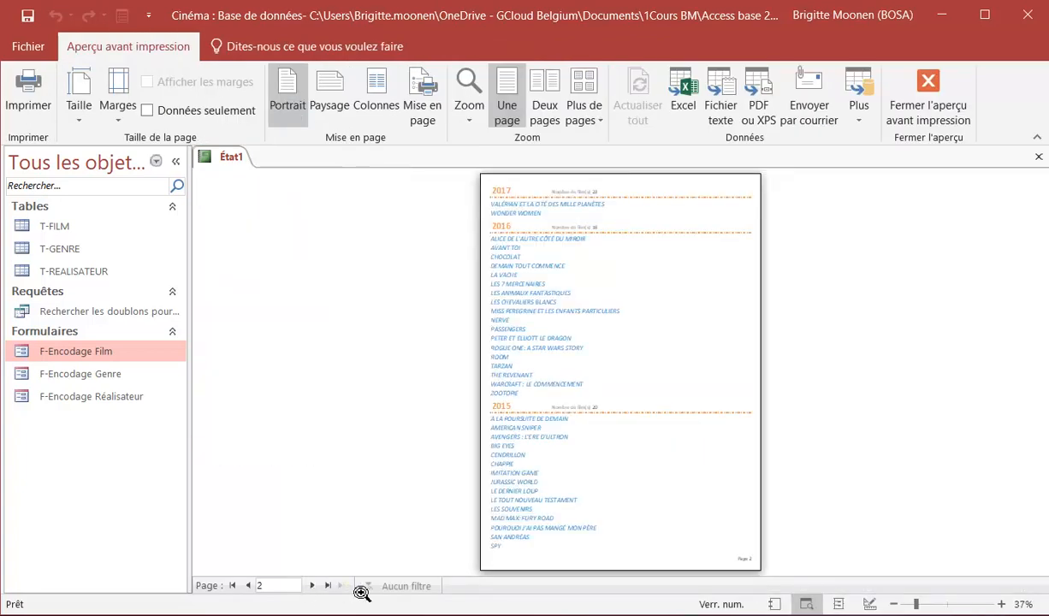